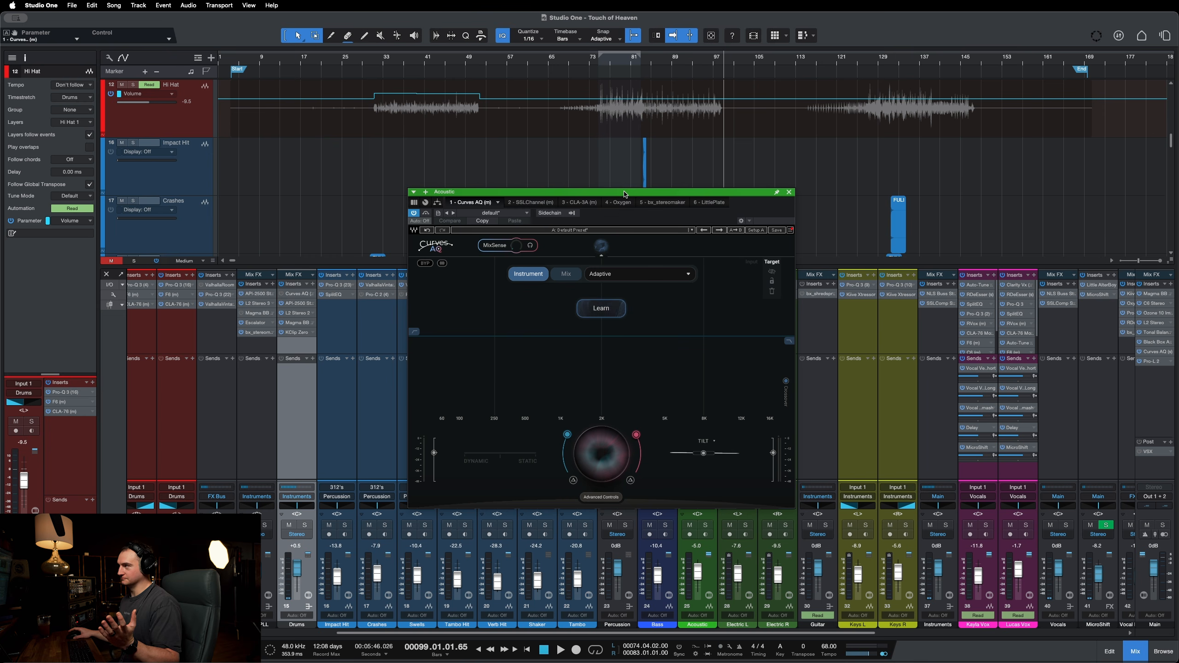
# Step: Move the Curves AQ window clear of the Acoustic mixer channel and select that channel
pyautogui.moveTo(624, 194); pyautogui.dragTo(648, 189)
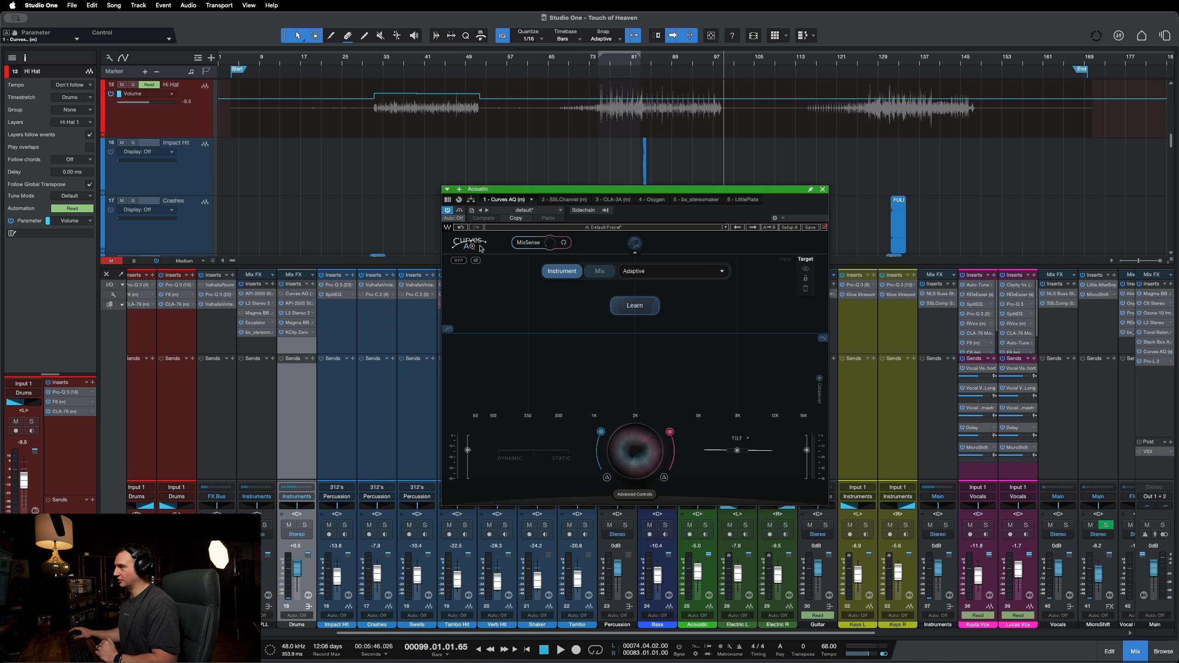
pyautogui.moveTo(558, 189); pyautogui.dragTo(579, 182)
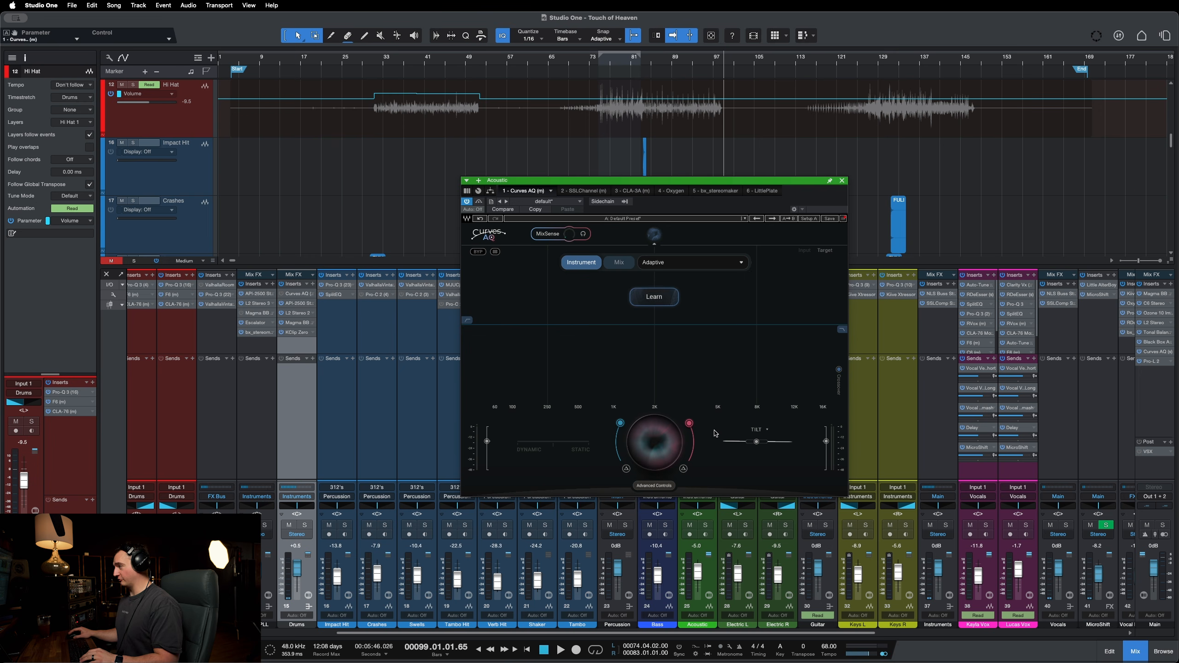
pyautogui.moveTo(748, 180); pyautogui.dragTo(478, 188)
pyautogui.click(696, 472)
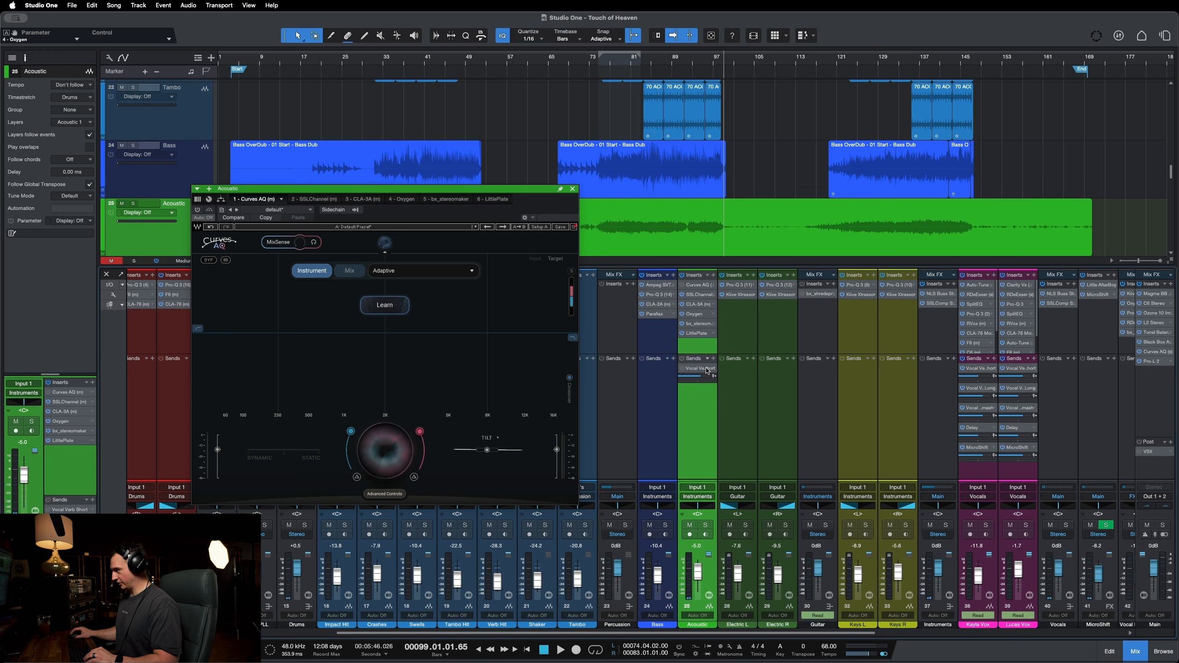
# Step: Solo the Acoustic track and listen to a short passage starting at bar 78
pyautogui.scroll(5, 672, 218)
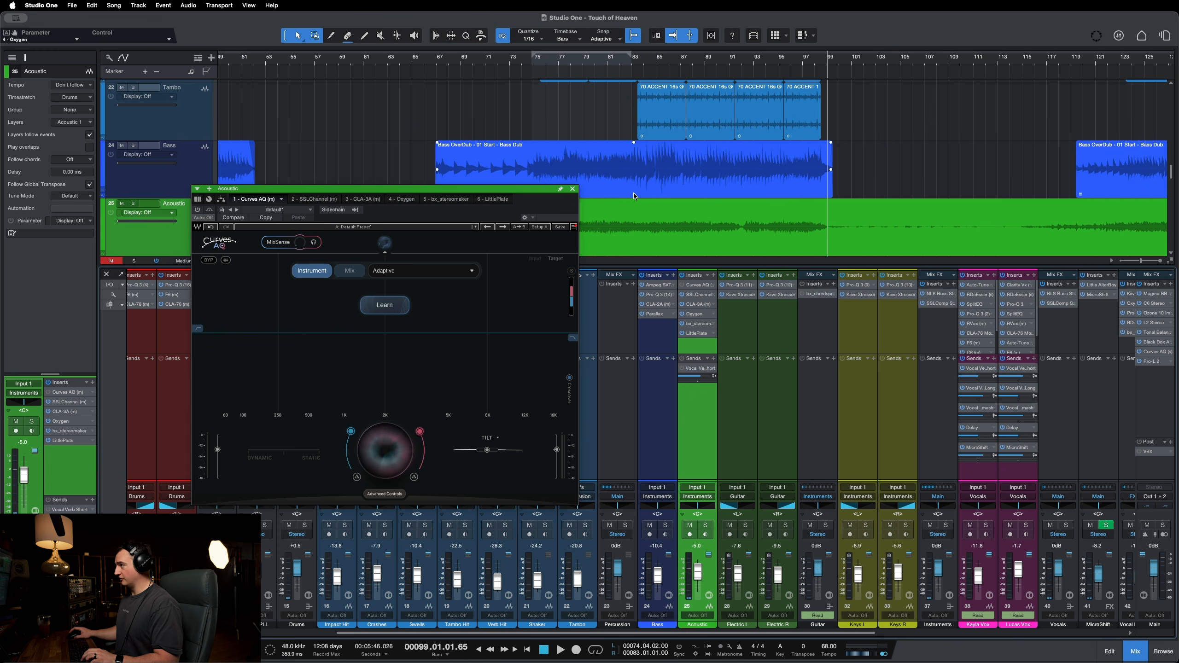
pyautogui.hscroll(-3, 672, 218)
pyautogui.click(639, 65)
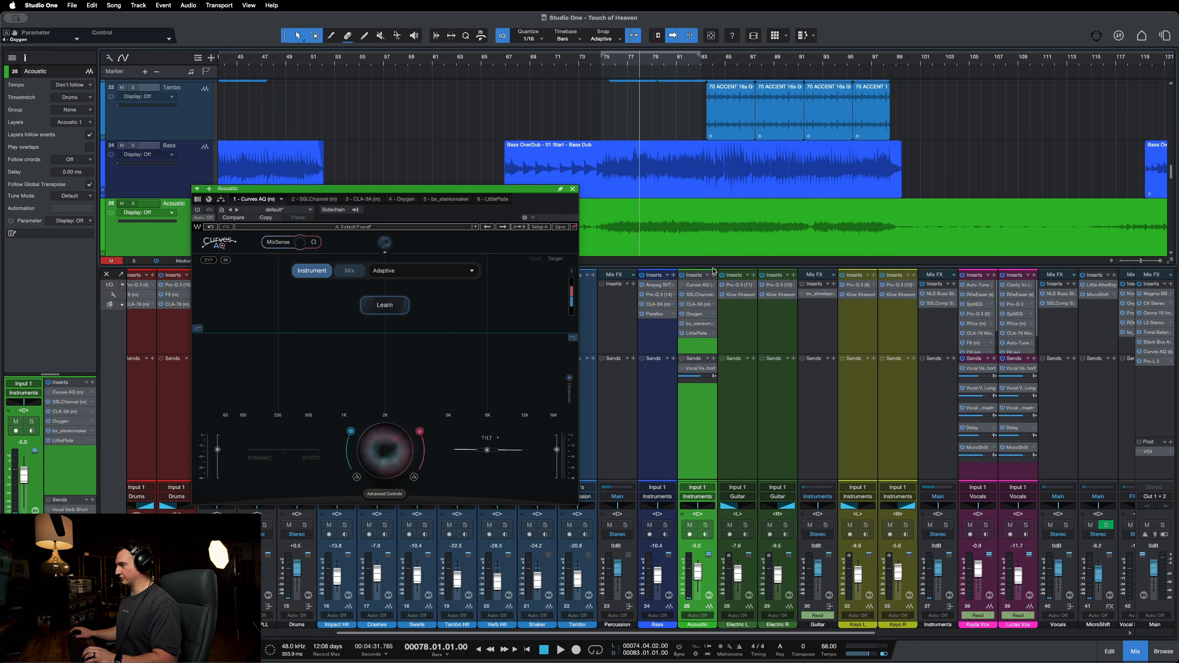
pyautogui.press('s')
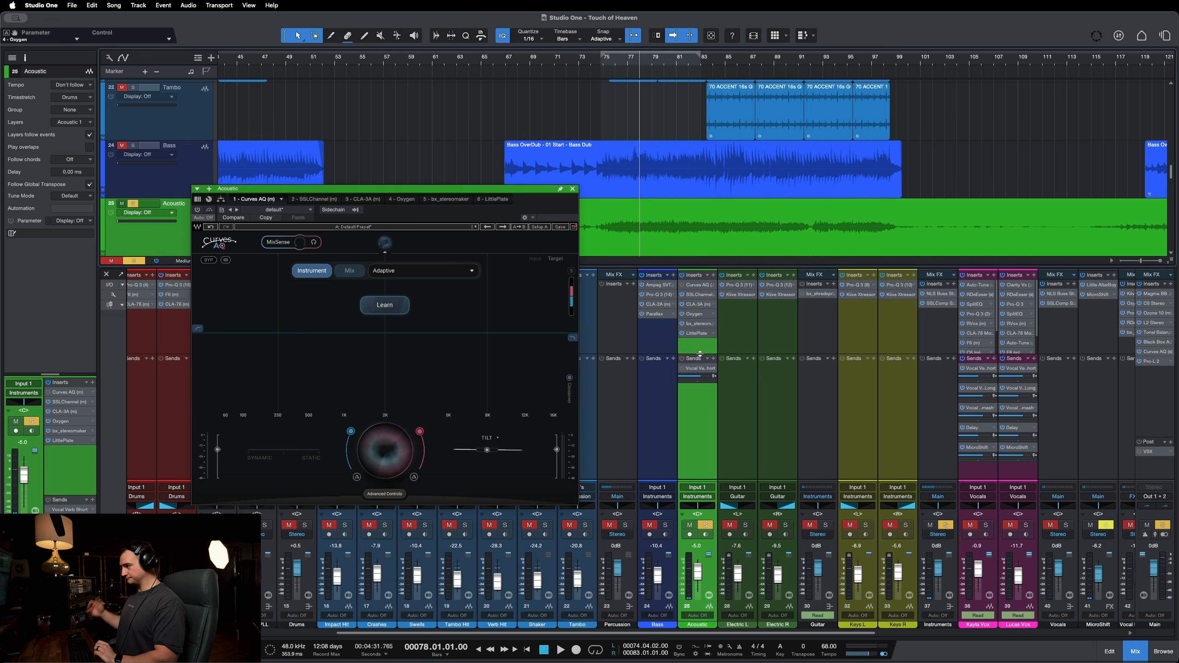
pyautogui.press('space')
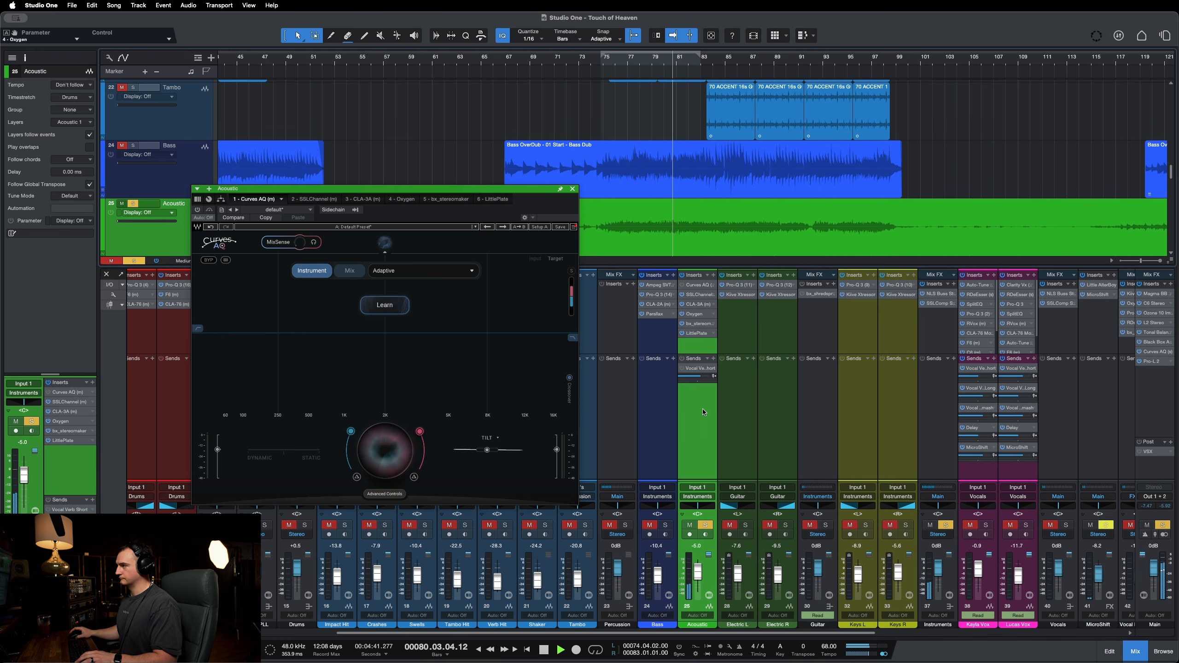
pyautogui.press('space')
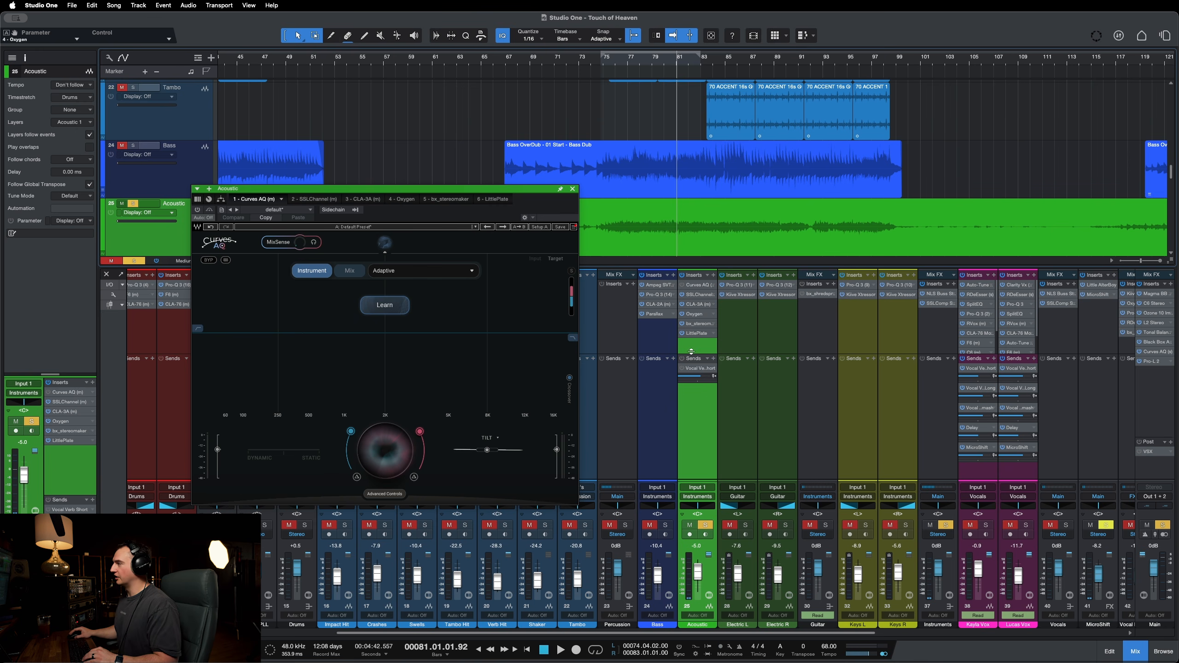
# Step: Inspect the SSLChannel and Oxygen plug-ins on the Acoustic channel, closing each one after viewing it
pyautogui.click(694, 295)
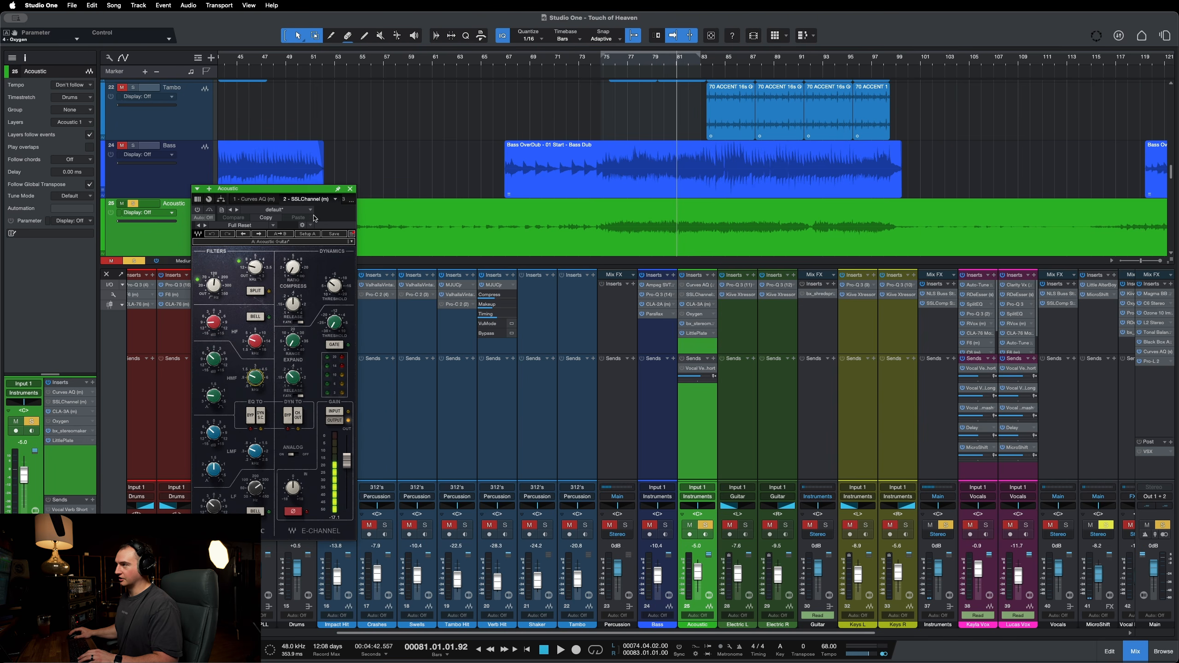
pyautogui.click(350, 189)
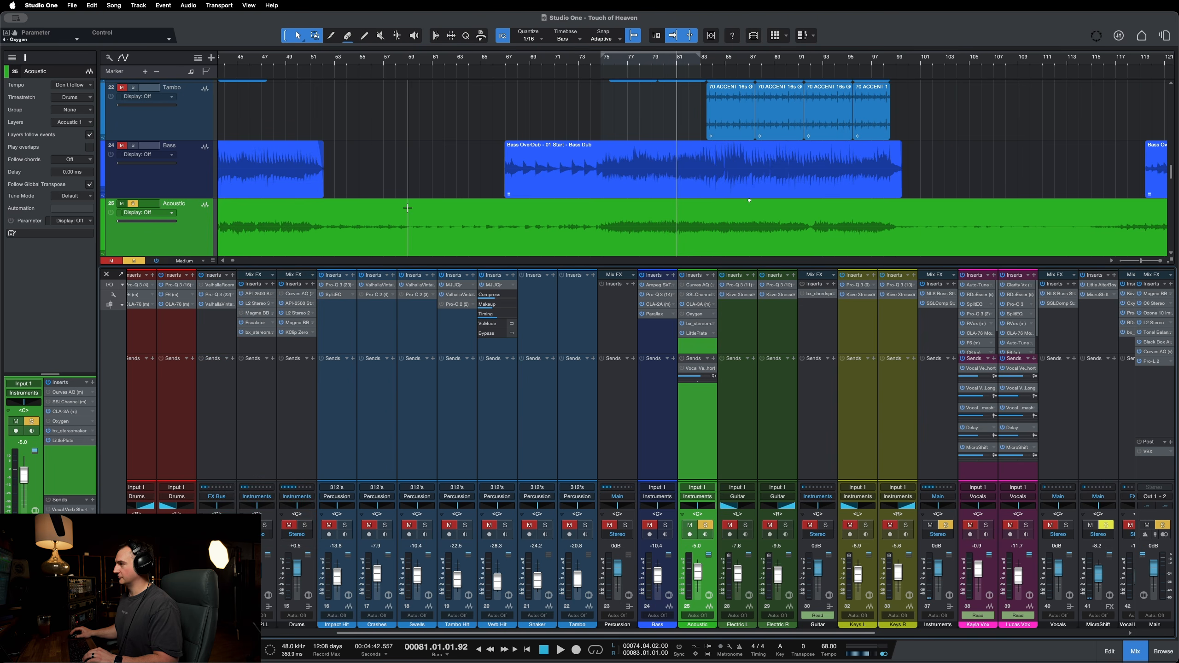
pyautogui.click(695, 317)
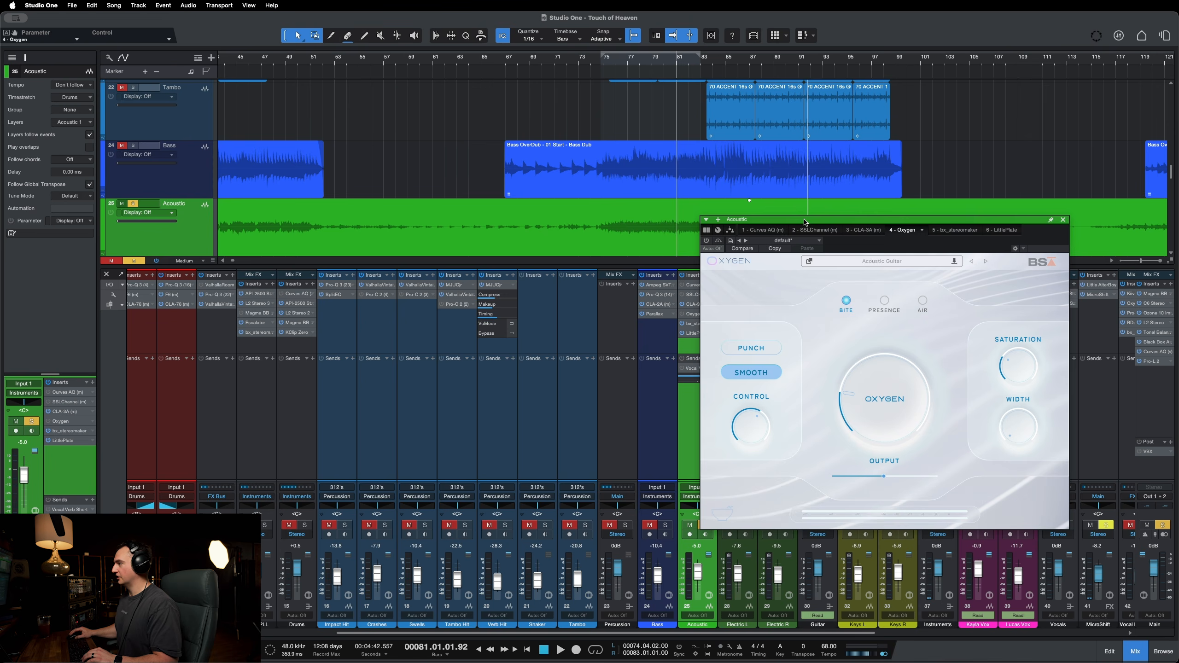
pyautogui.moveTo(808, 223); pyautogui.dragTo(396, 178)
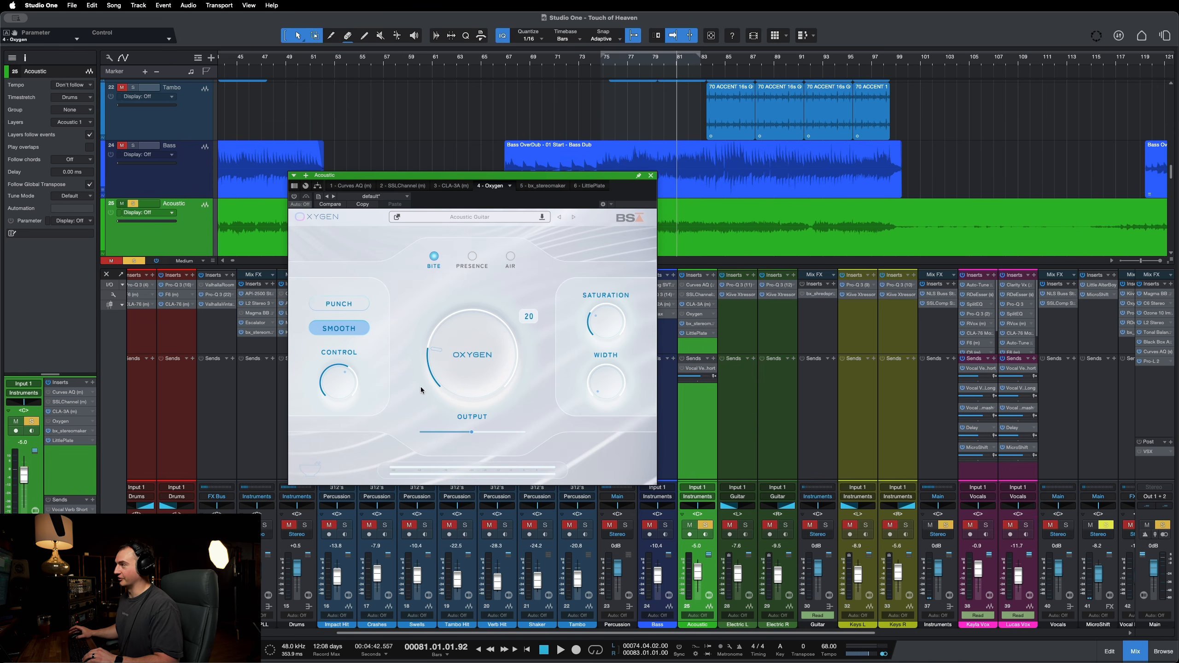
pyautogui.click(650, 176)
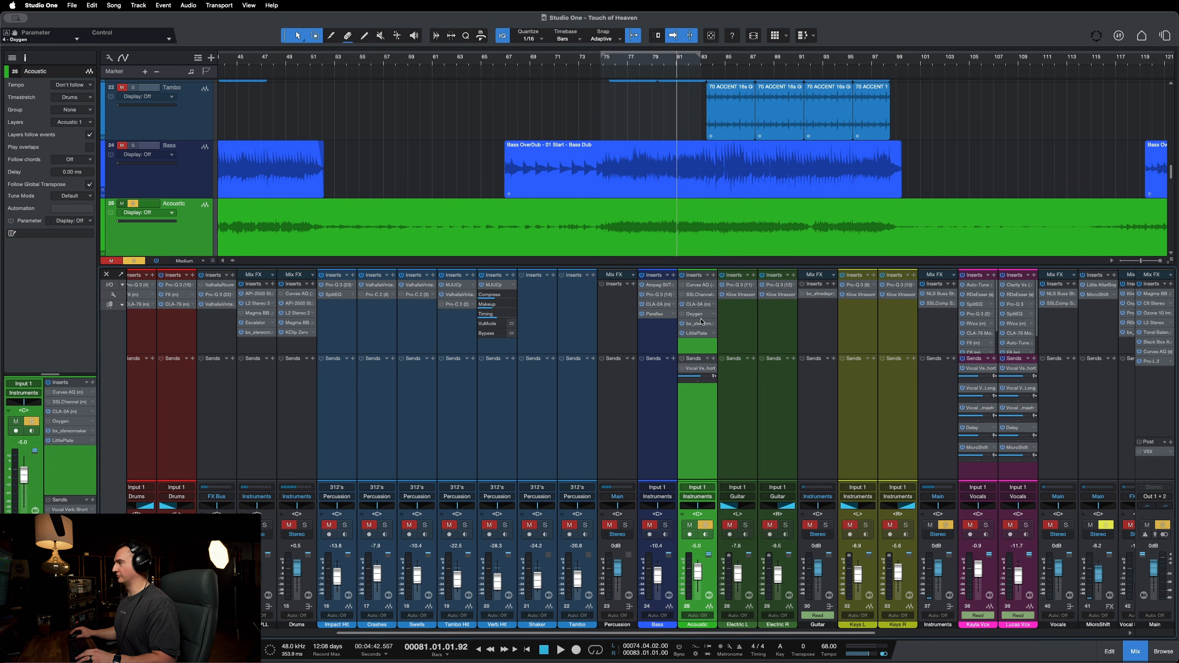
# Step: Open Curves AQ on the Acoustic channel and review its Guitars targets, leaving the instrument target on Adaptive
pyautogui.click(694, 285)
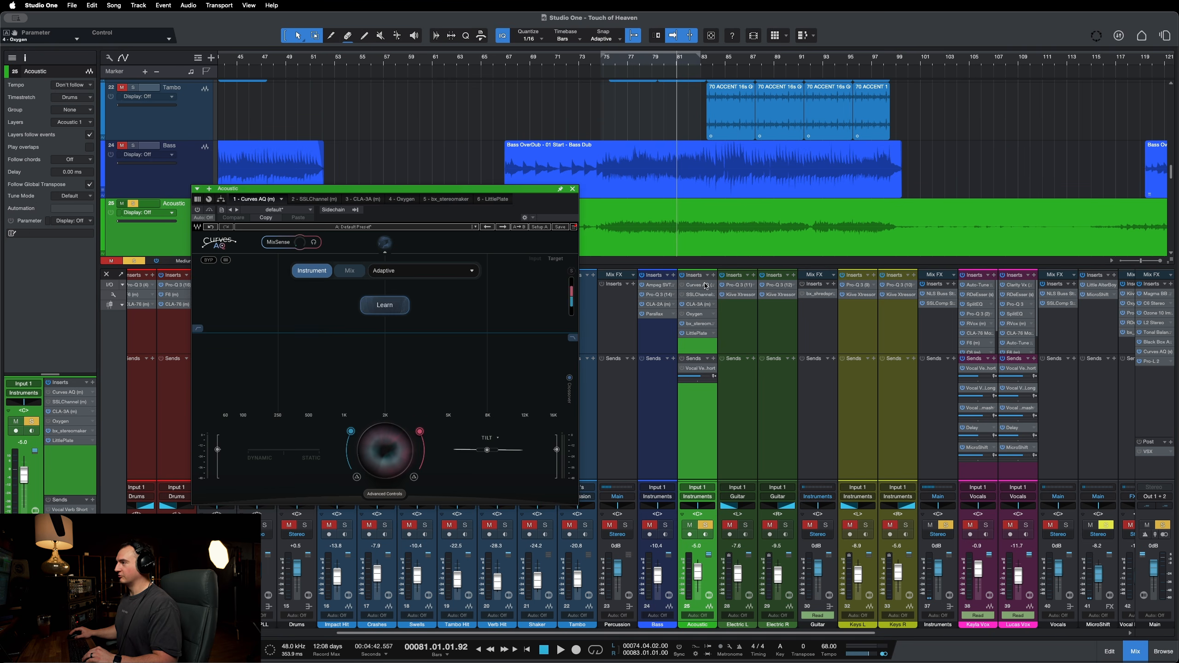
pyautogui.moveTo(427, 188); pyautogui.dragTo(523, 177)
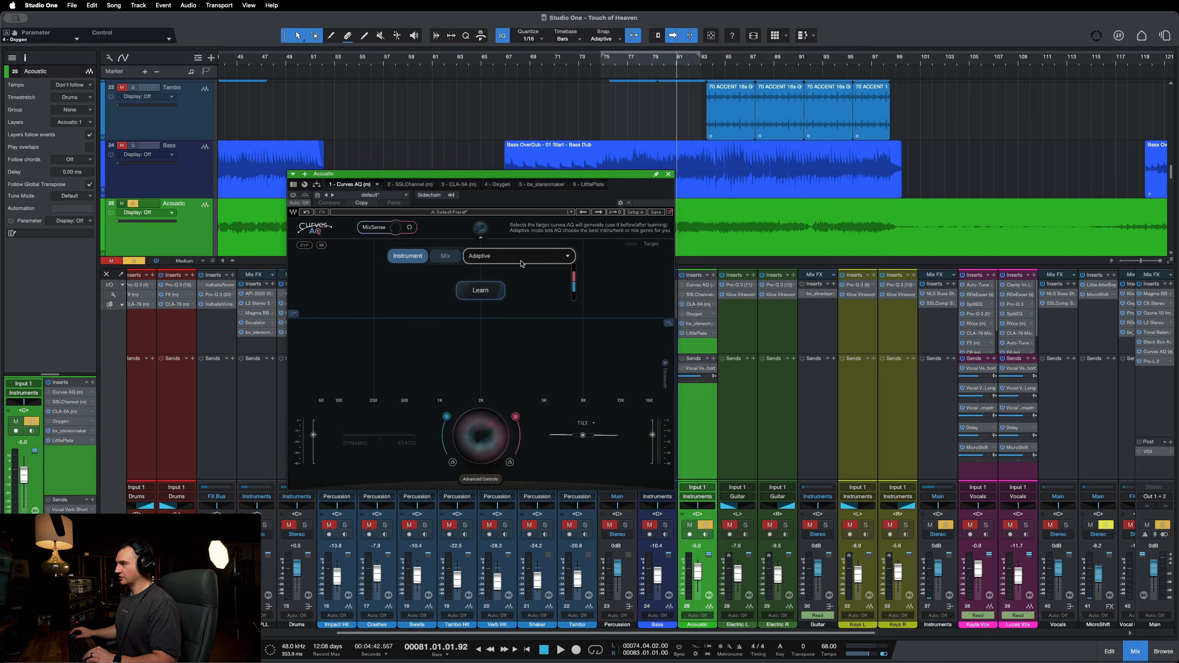
pyautogui.click(498, 293)
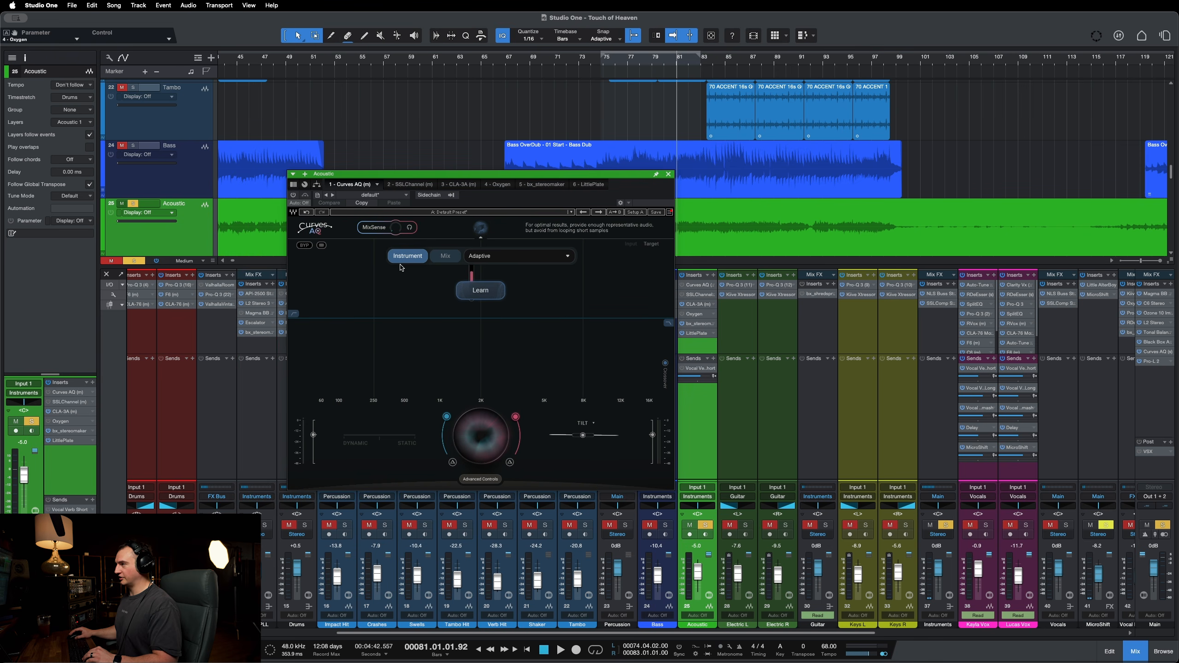
pyautogui.click(530, 258)
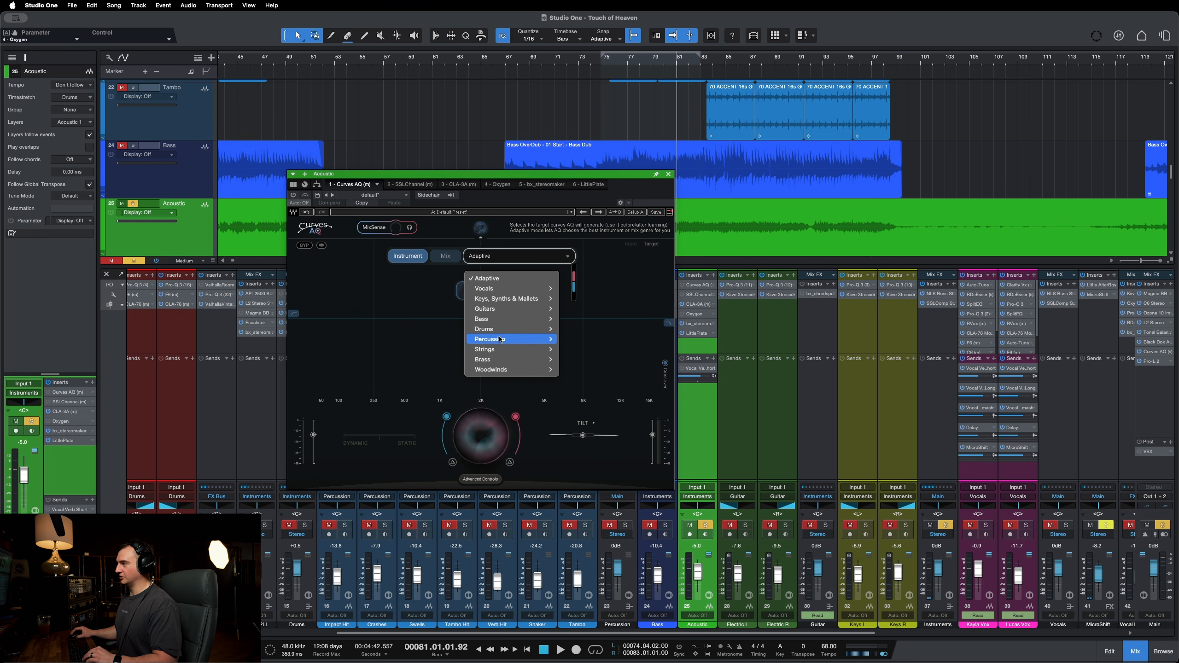
pyautogui.moveTo(500, 310)
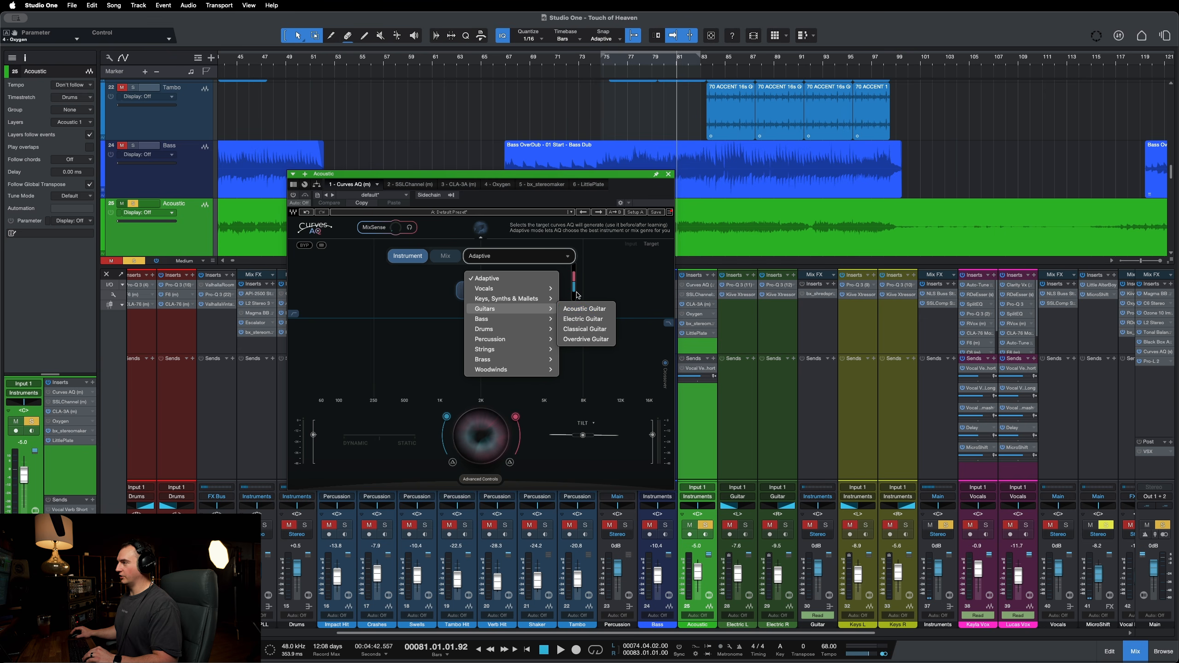
pyautogui.click(583, 309)
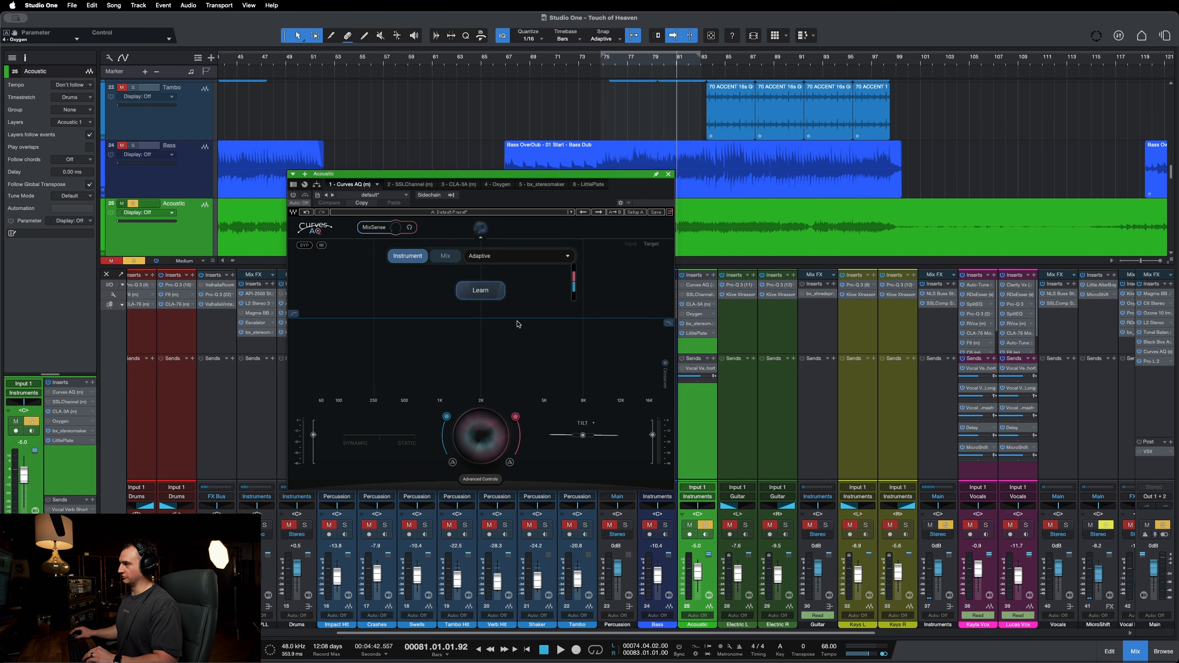
# Step: Activate Curves AQ and have it learn the soloed acoustic guitar during playback with the Adaptive instrument target
pyautogui.click(480, 291)
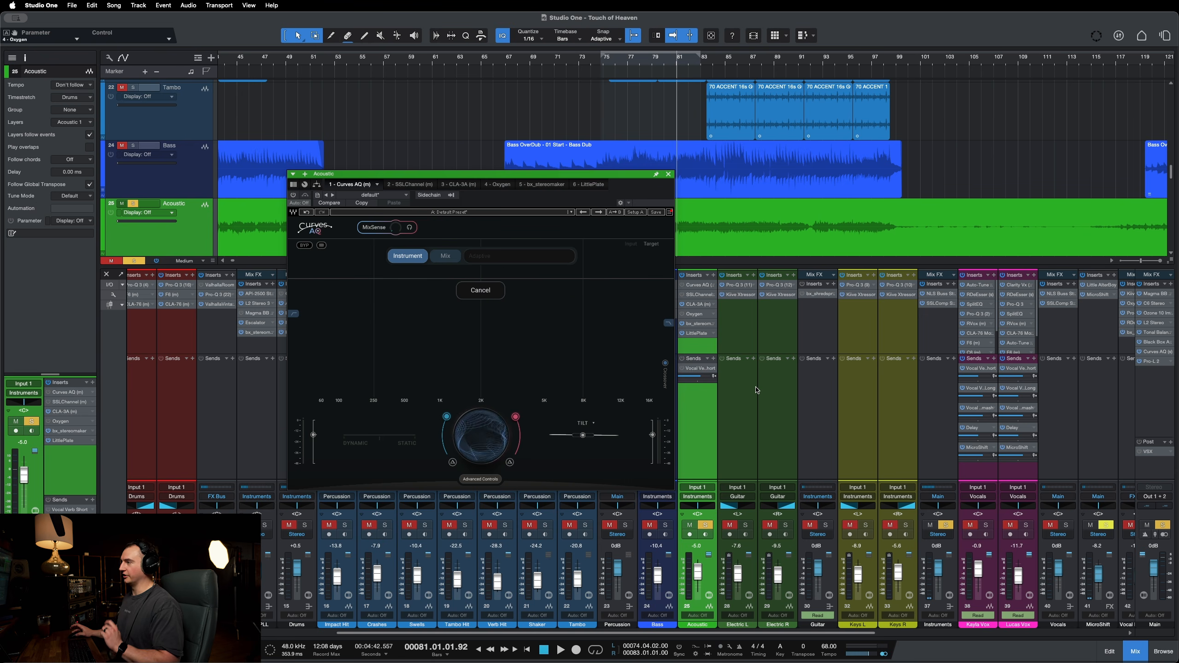
pyautogui.press('space')
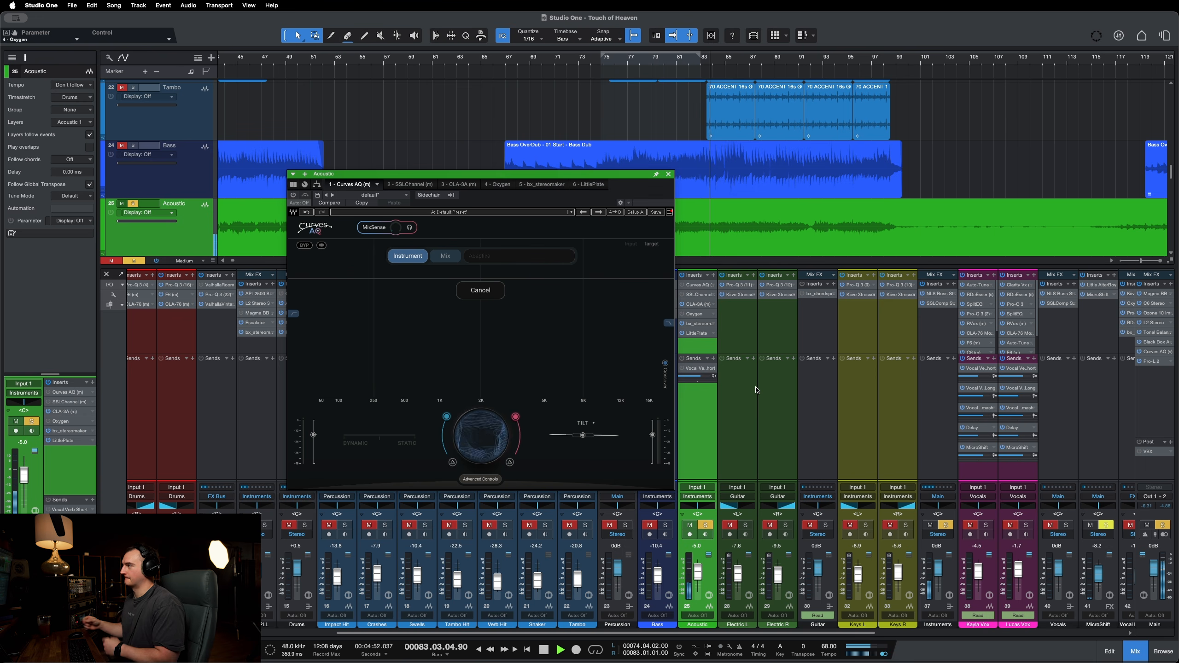
pyautogui.click(682, 285)
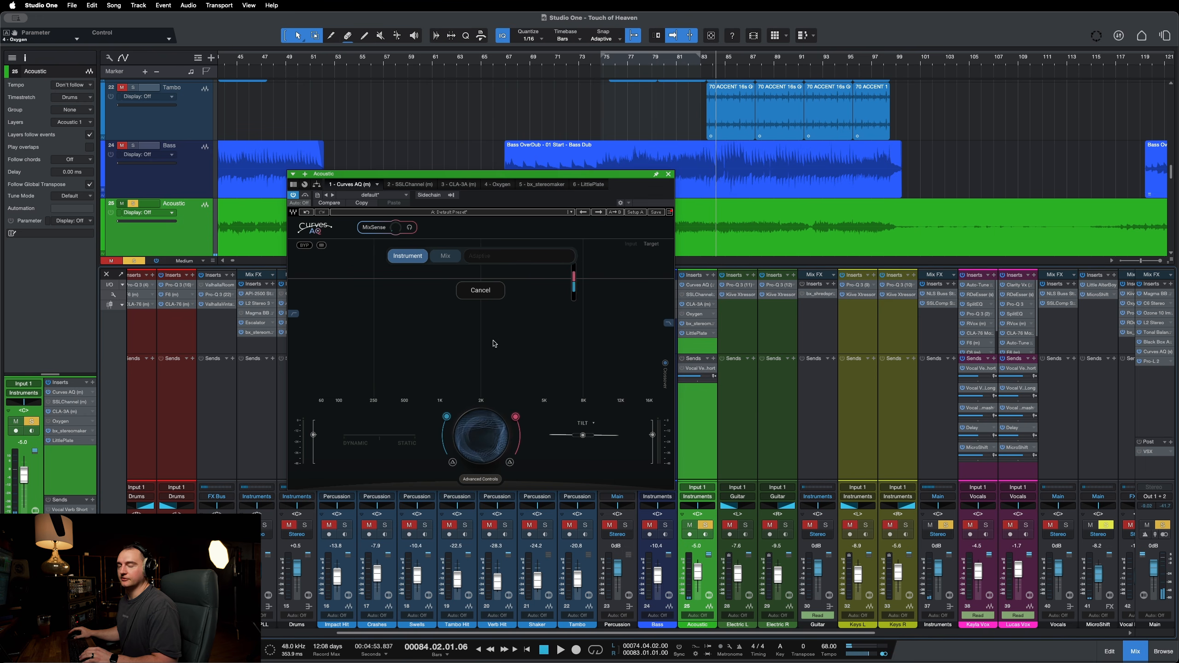
pyautogui.press('space')
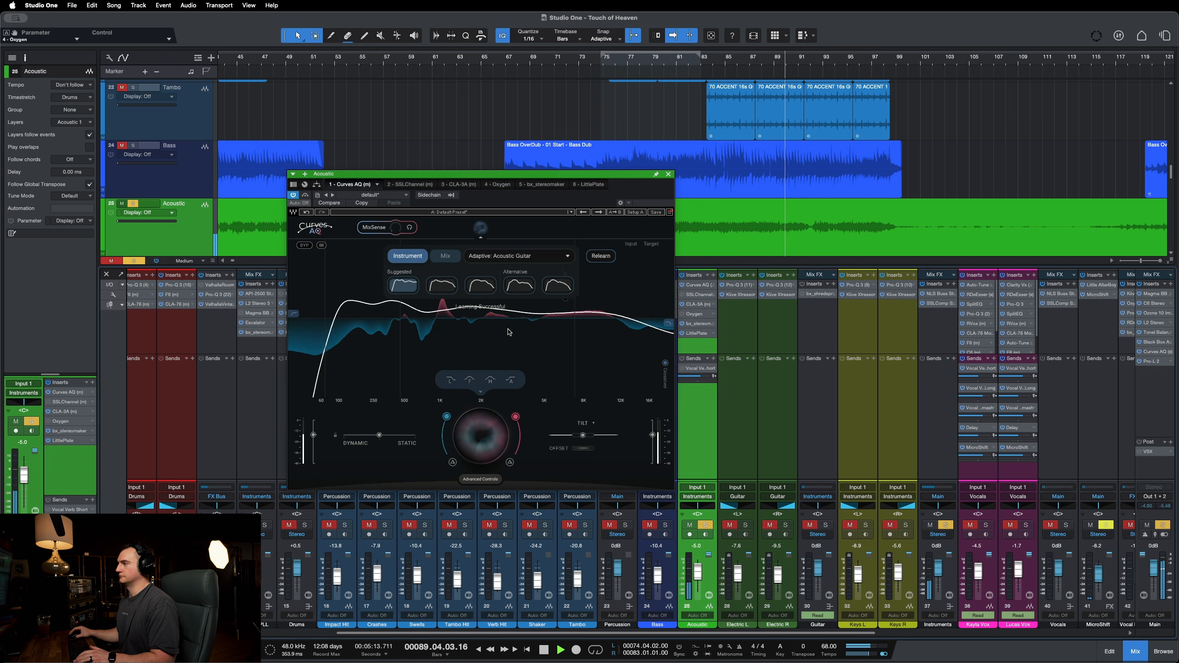
pyautogui.press('space')
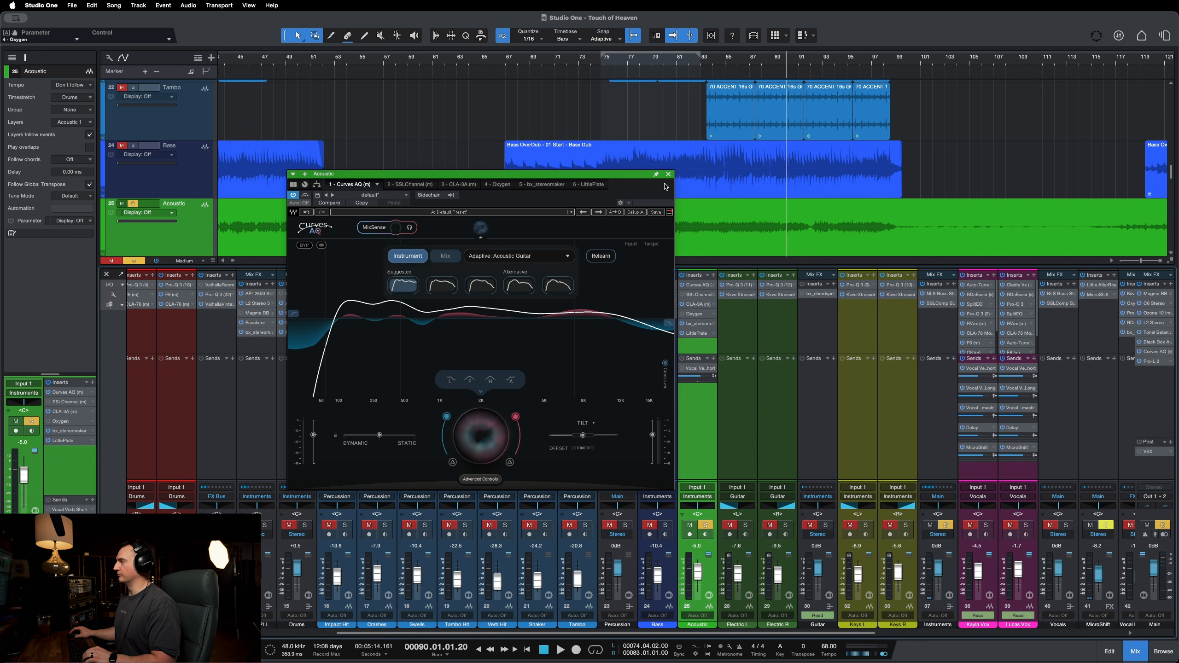
# Step: Play the acoustic guitar from bar 83 and compare the sound with Curves AQ bypassed and active
pyautogui.click(704, 64)
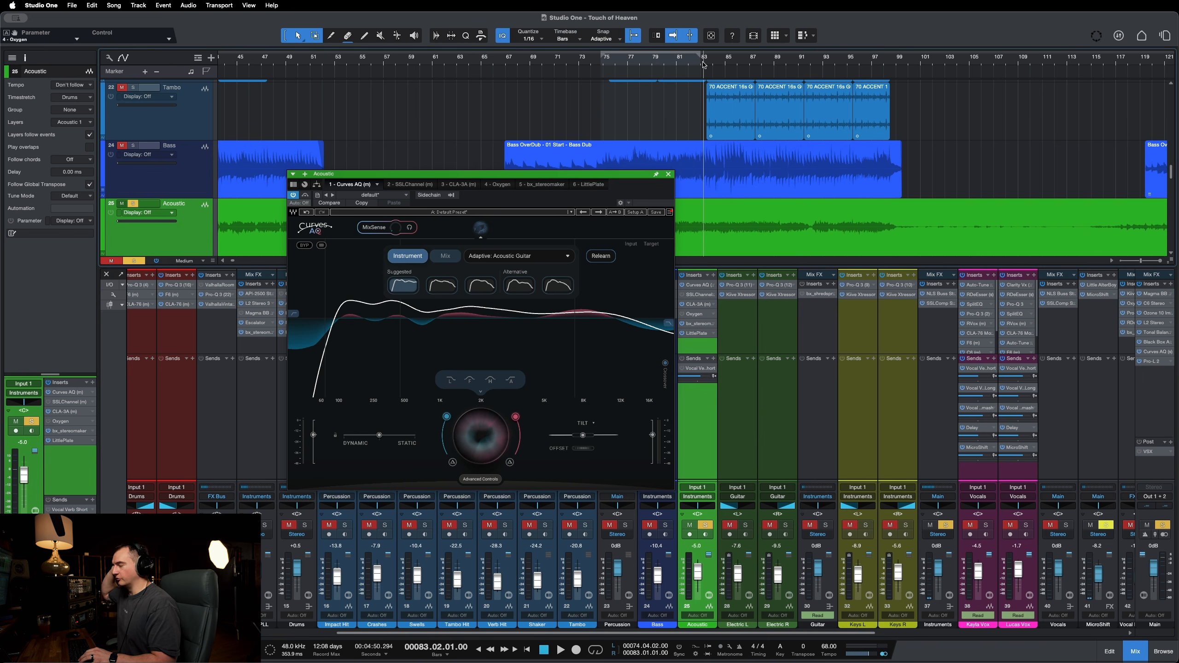
pyautogui.press('space')
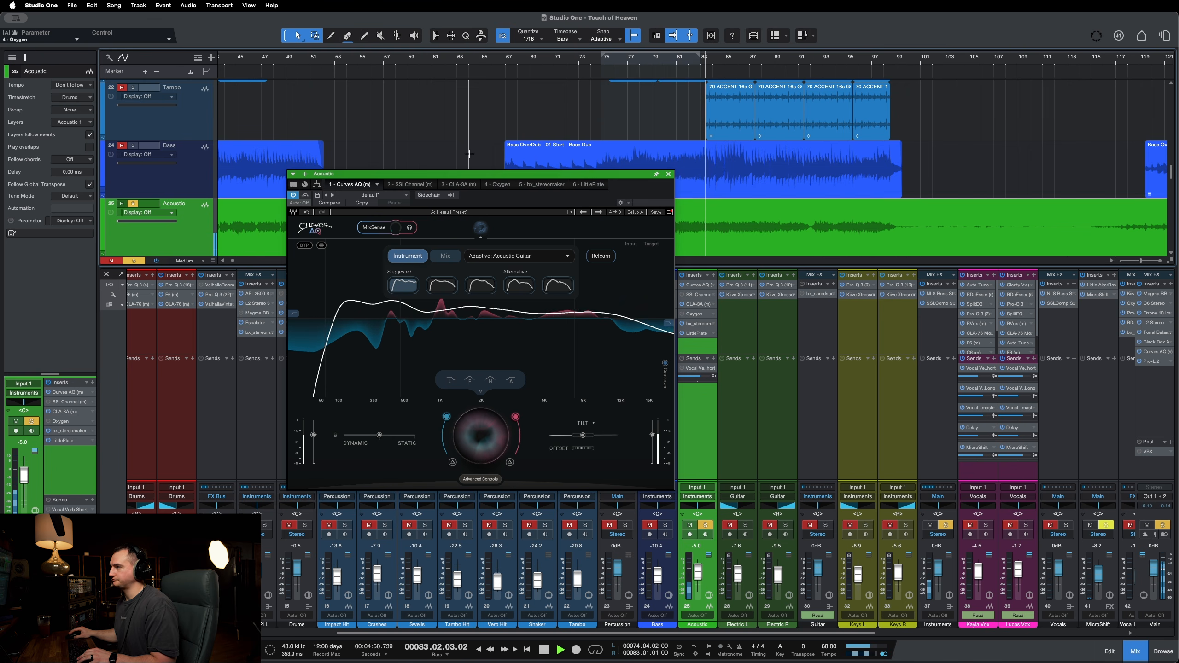
pyautogui.click(304, 196)
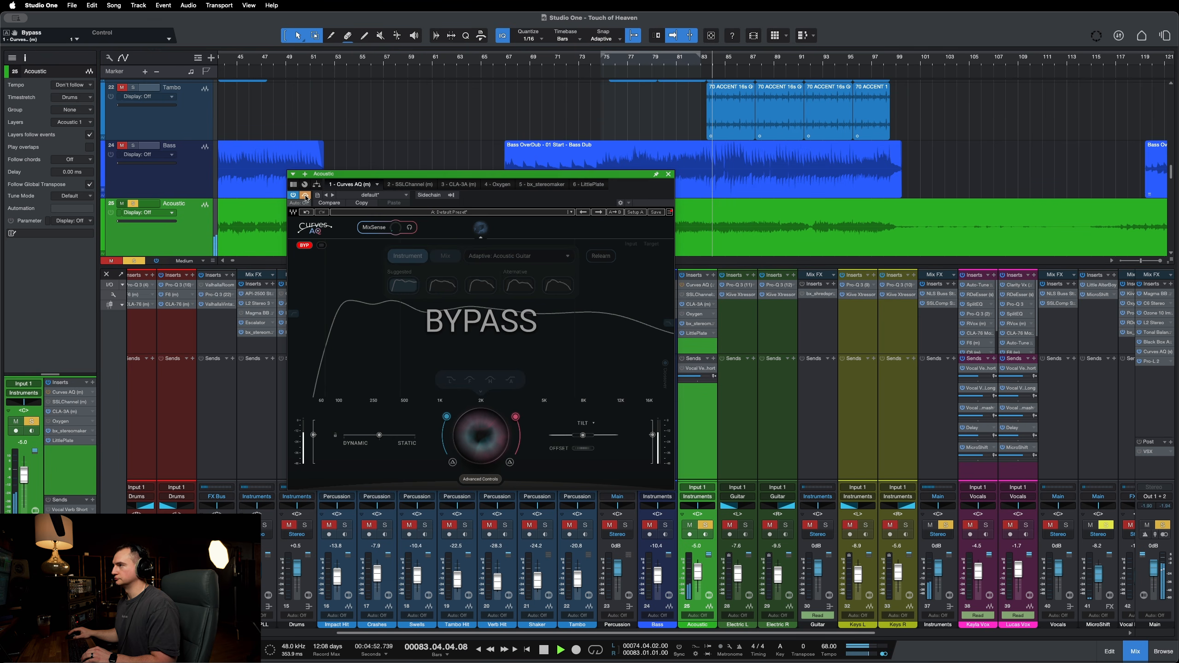
pyautogui.click(305, 195)
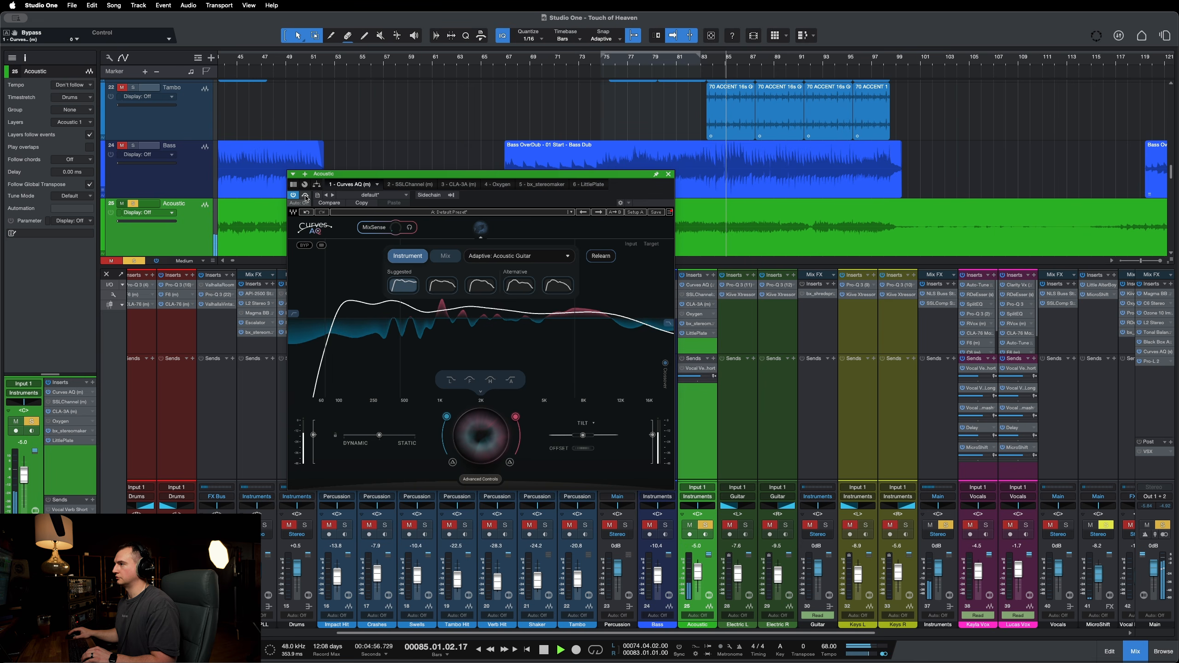
pyautogui.click(305, 196)
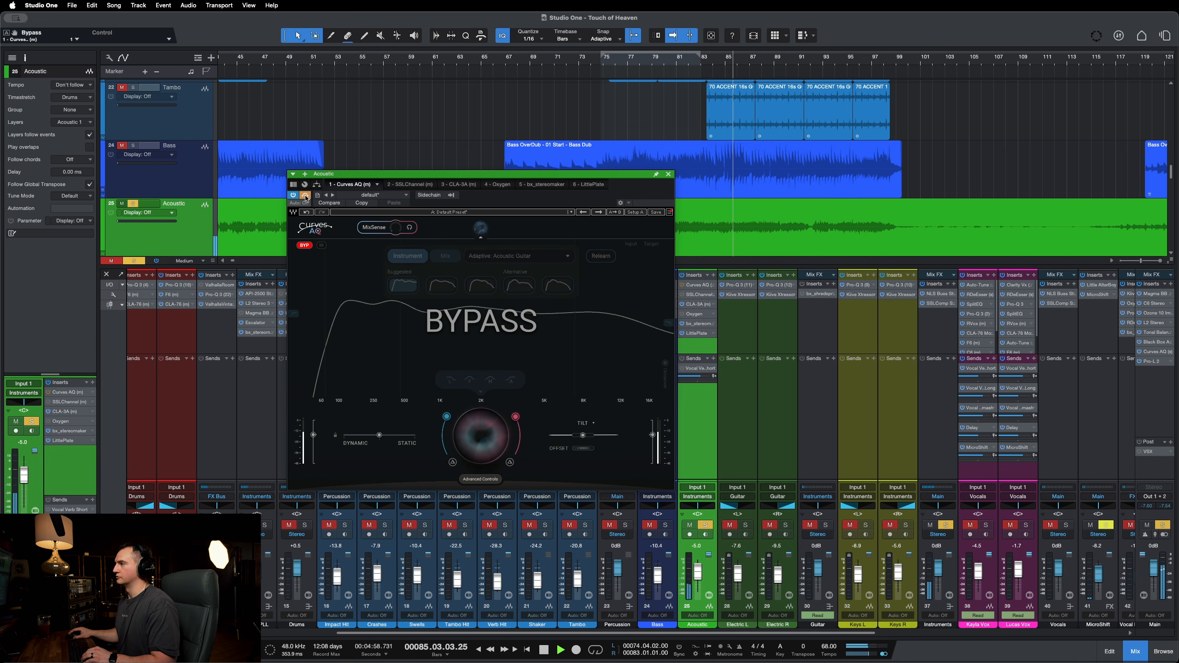
pyautogui.click(305, 196)
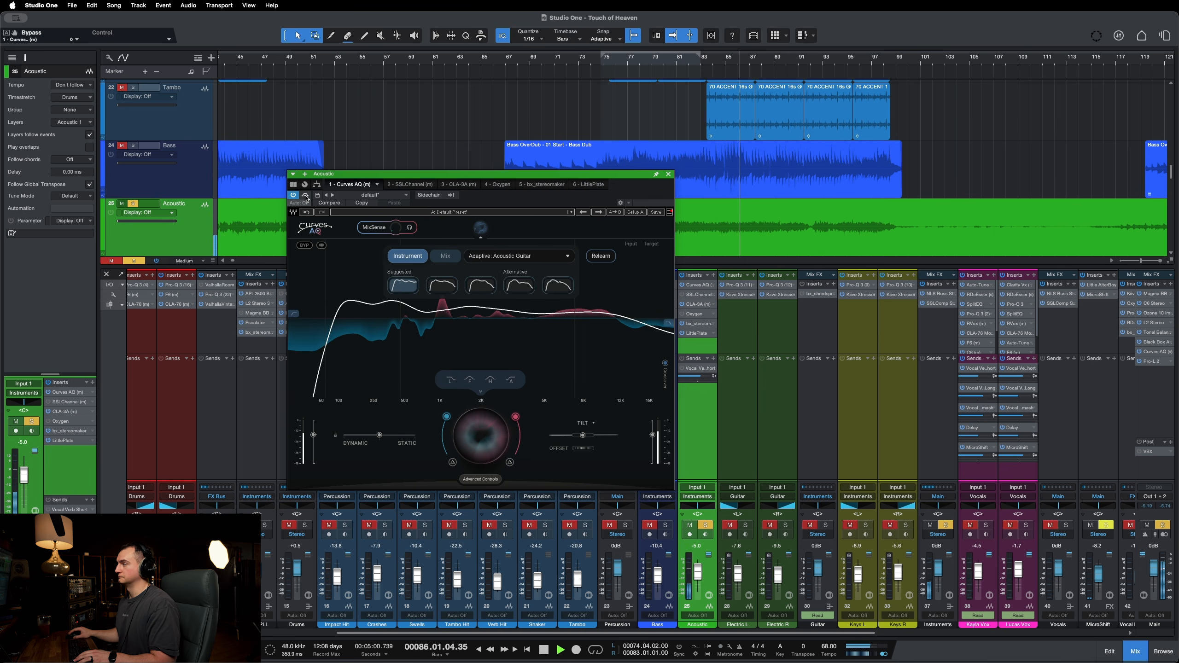
pyautogui.press('space')
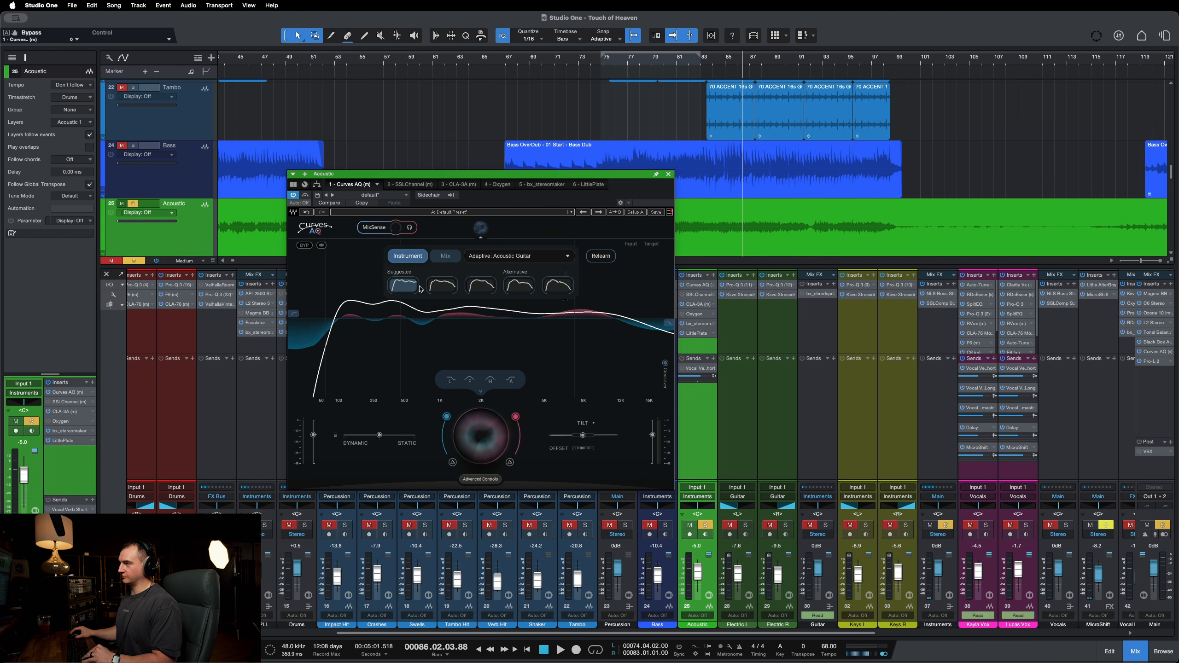
# Step: Audition the first two target curves in Curves AQ during playback and select the second one
pyautogui.press('space')
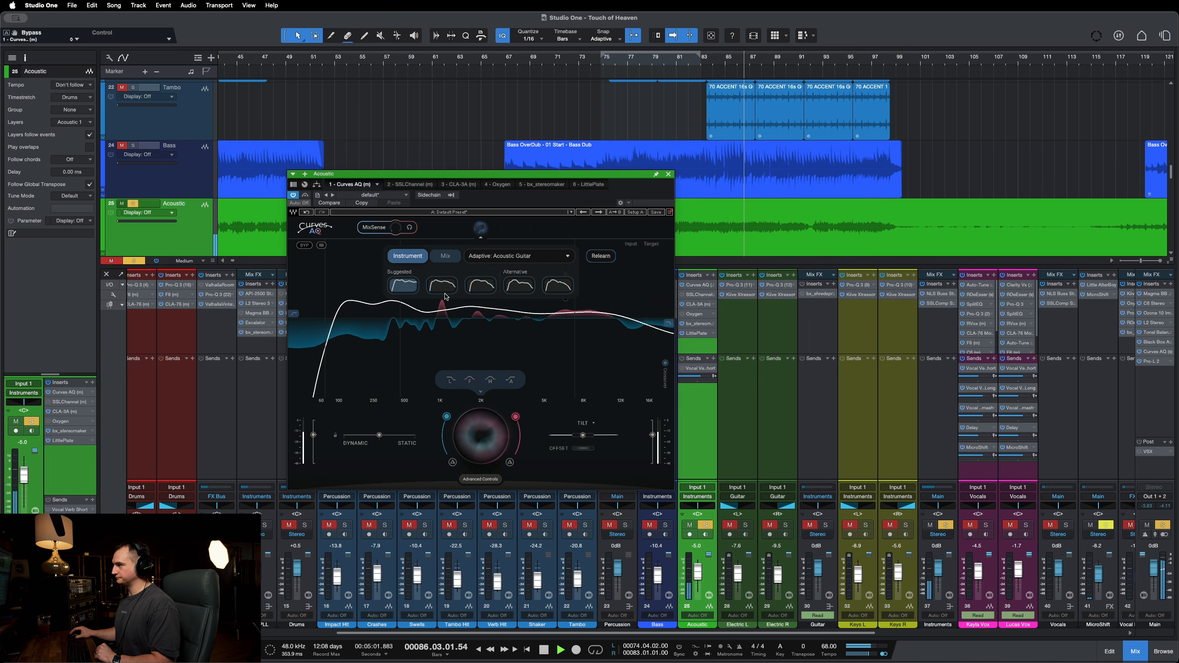
pyautogui.click(441, 292)
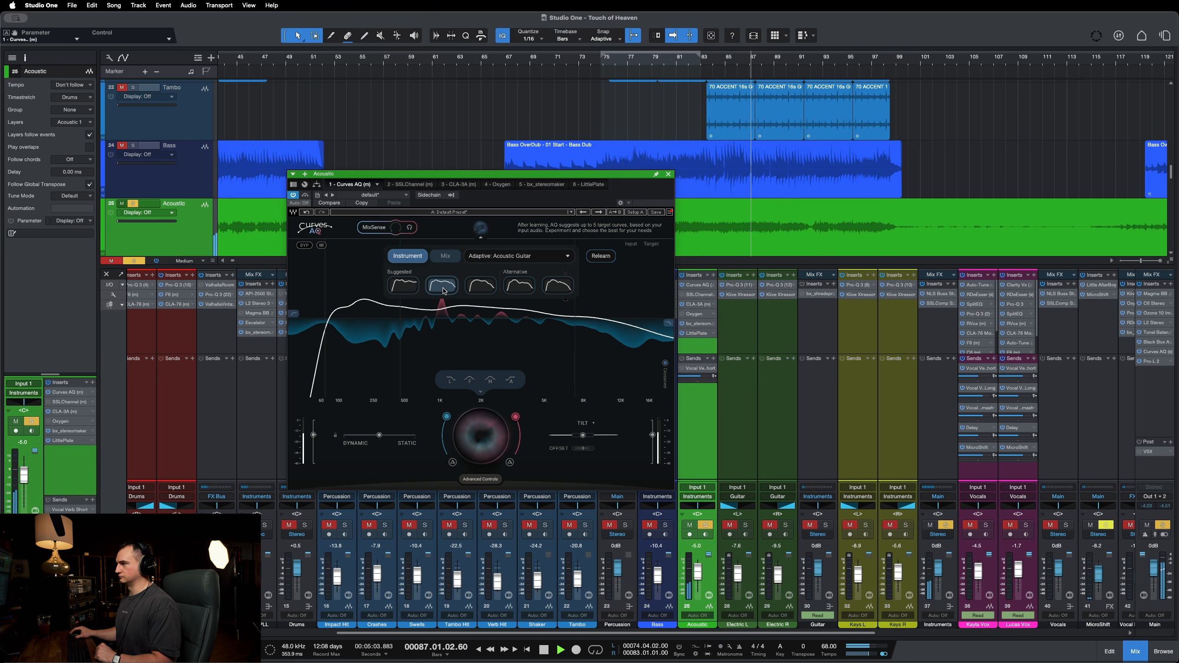
pyautogui.click(408, 290)
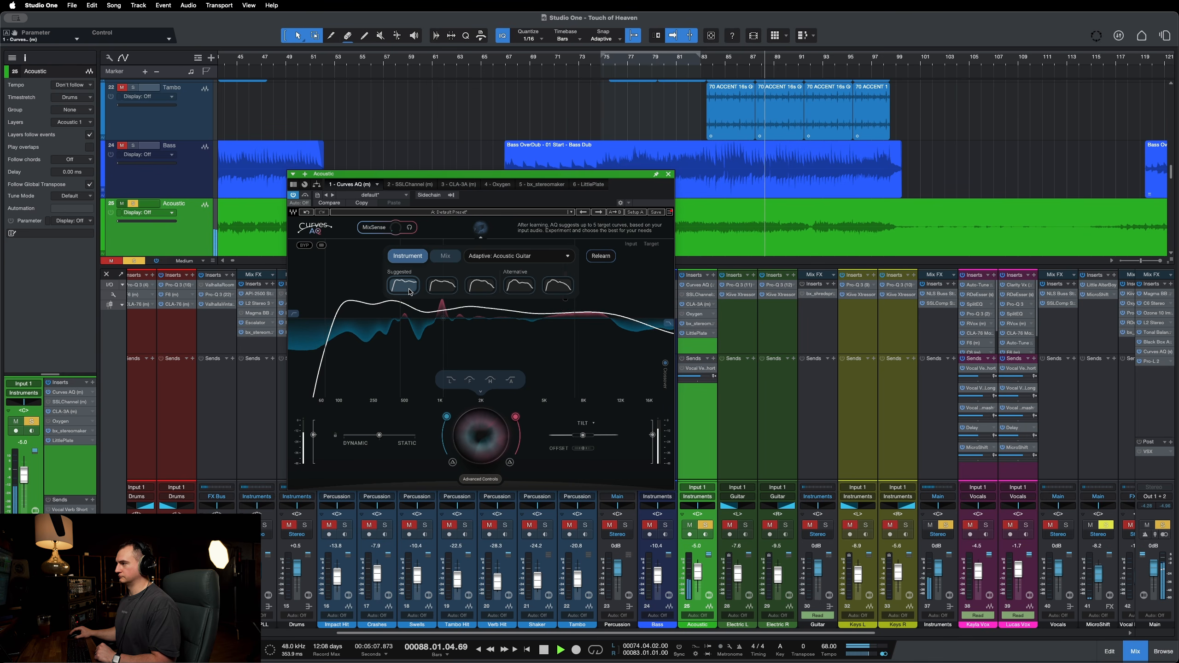
pyautogui.click(441, 285)
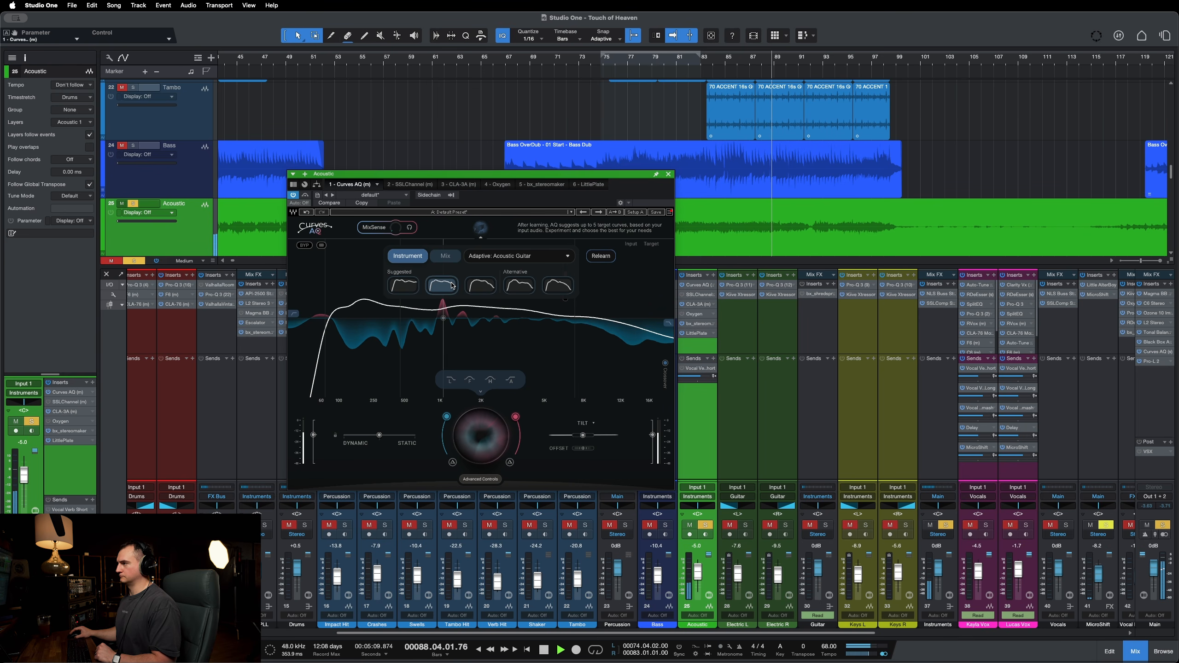
# Step: Audition the third target curve, then stop playback and view the shapes of the first and fourth curves
pyautogui.click(479, 287)
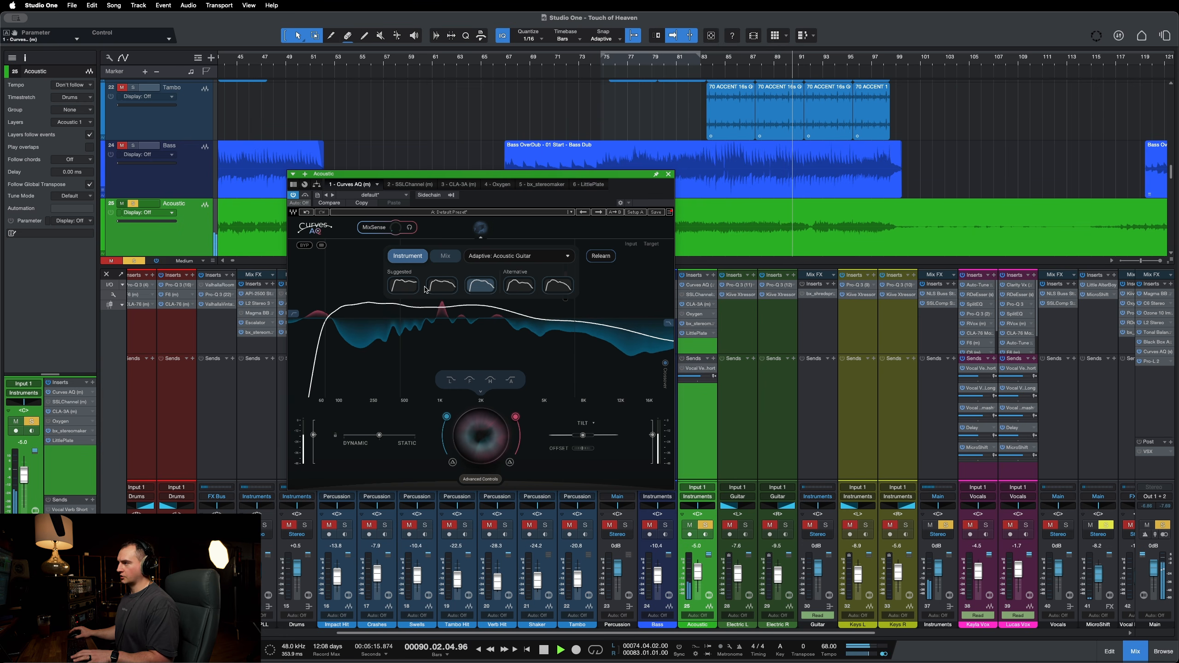
pyautogui.press('space')
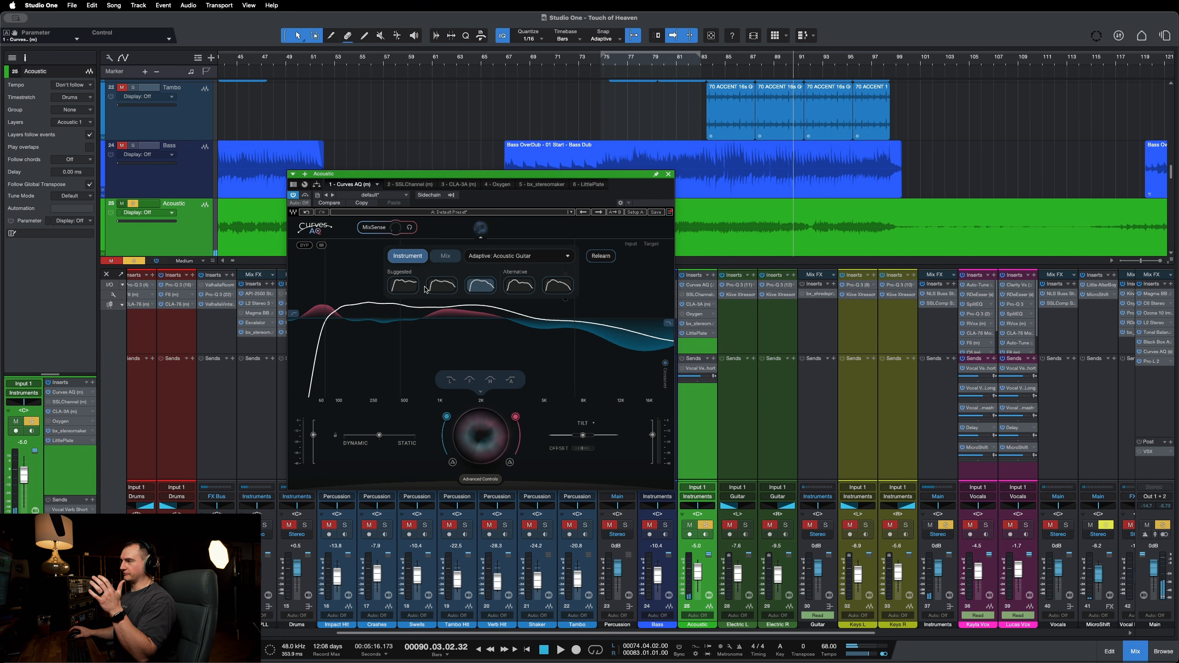
pyautogui.click(400, 290)
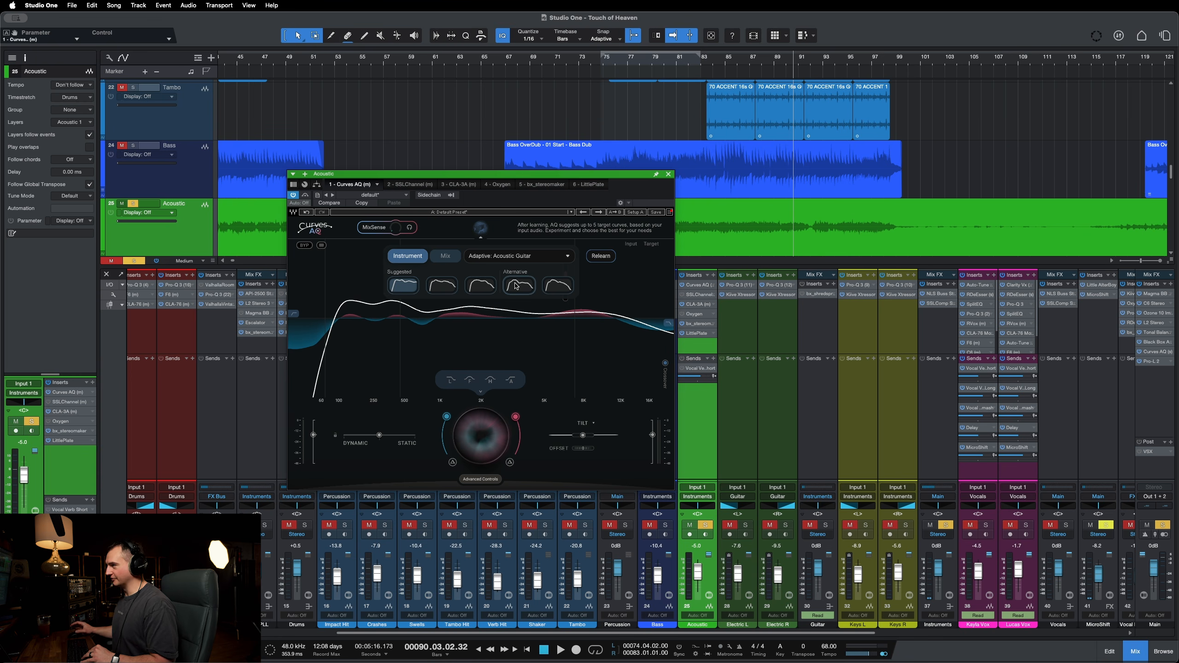
pyautogui.click(516, 285)
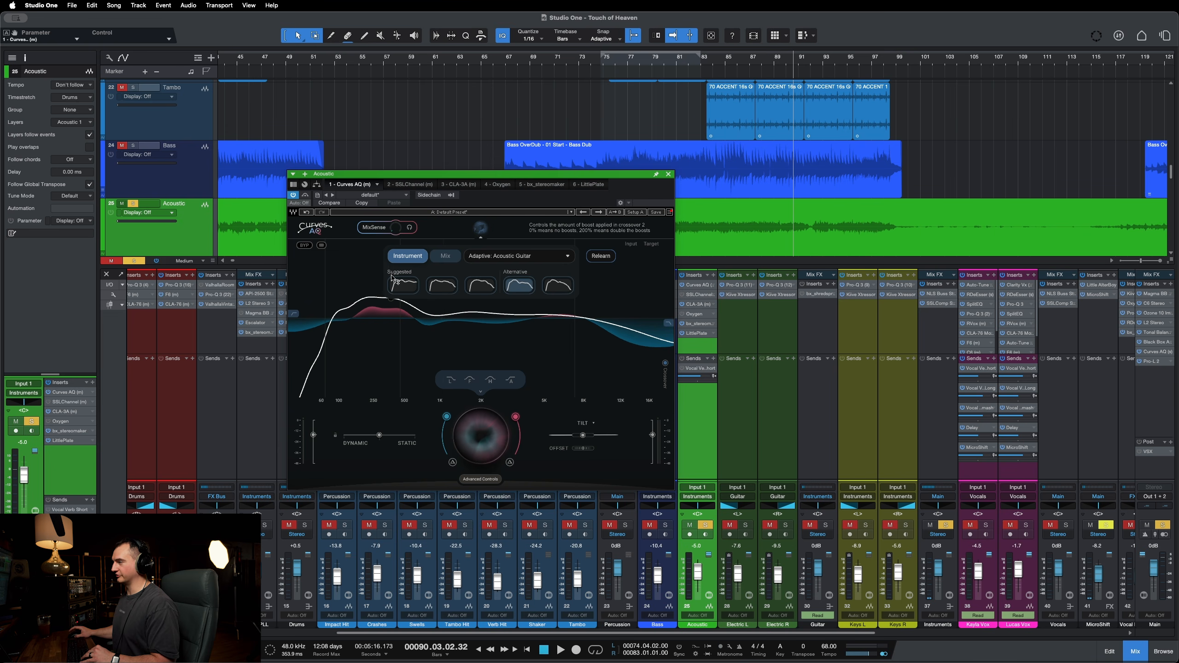
# Step: Compare the first, fourth and fifth target curves during playback and keep the fourth one selected
pyautogui.click(401, 289)
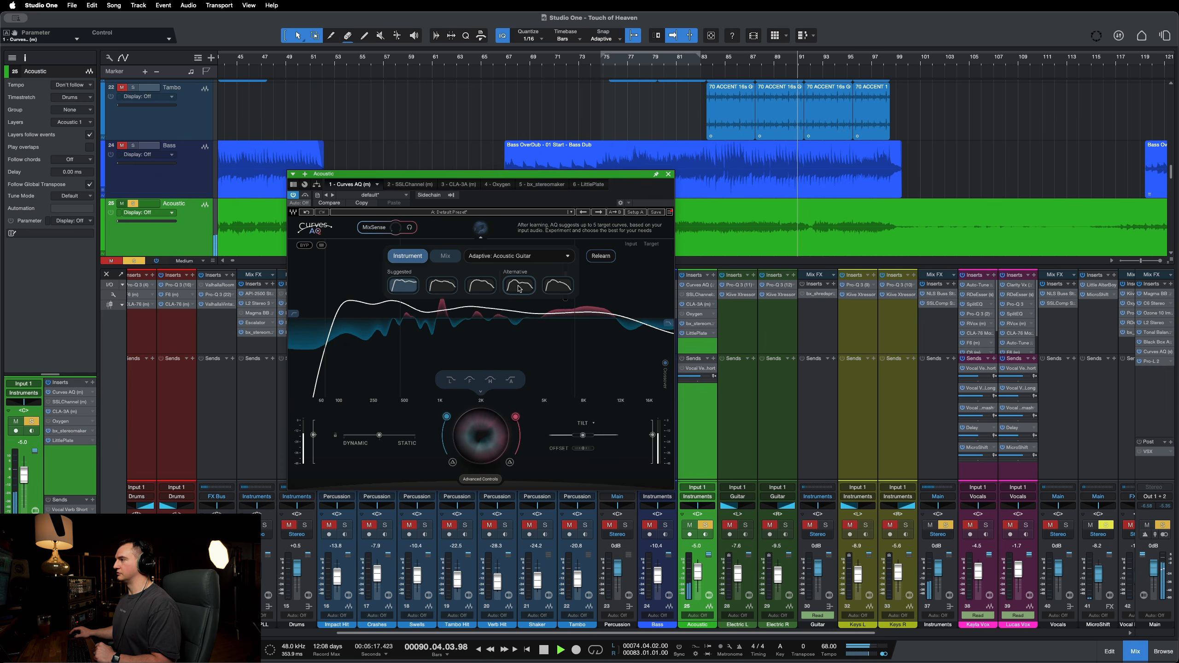
pyautogui.click(520, 288)
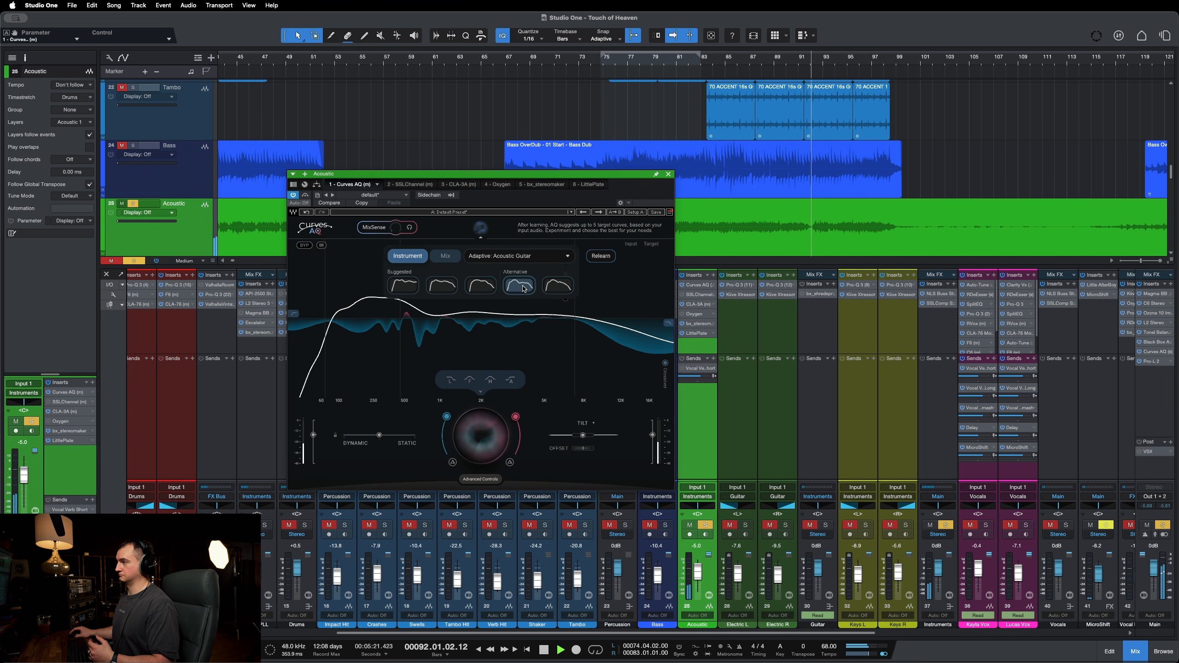
pyautogui.click(559, 286)
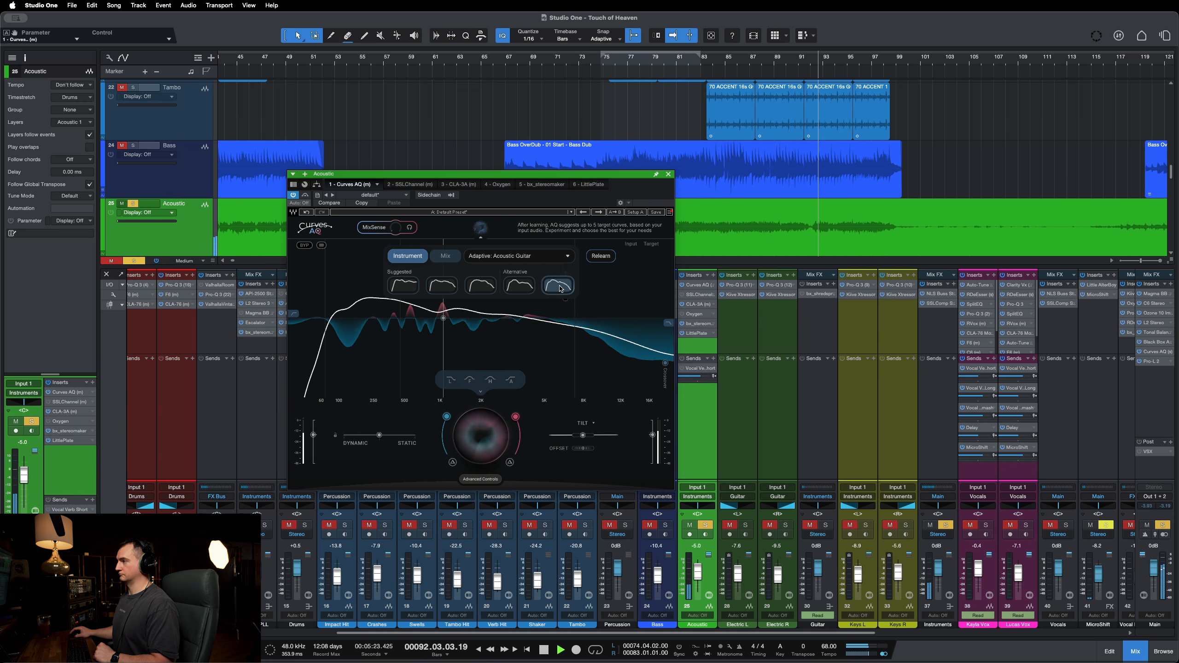
pyautogui.click(530, 289)
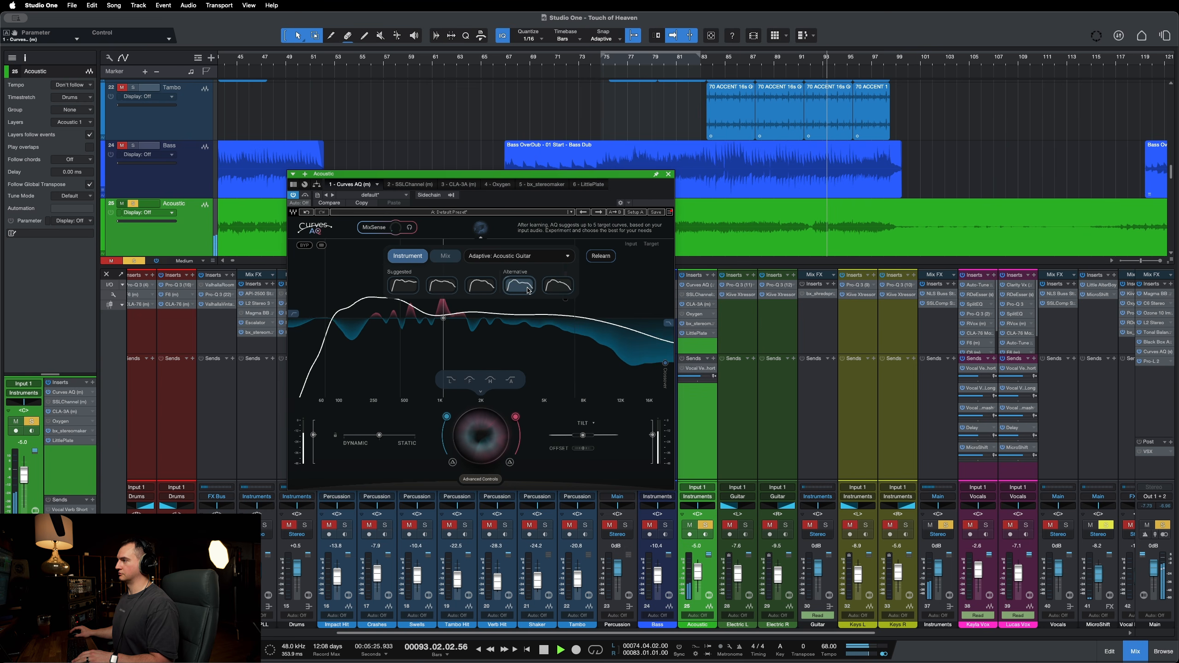
pyautogui.click(400, 286)
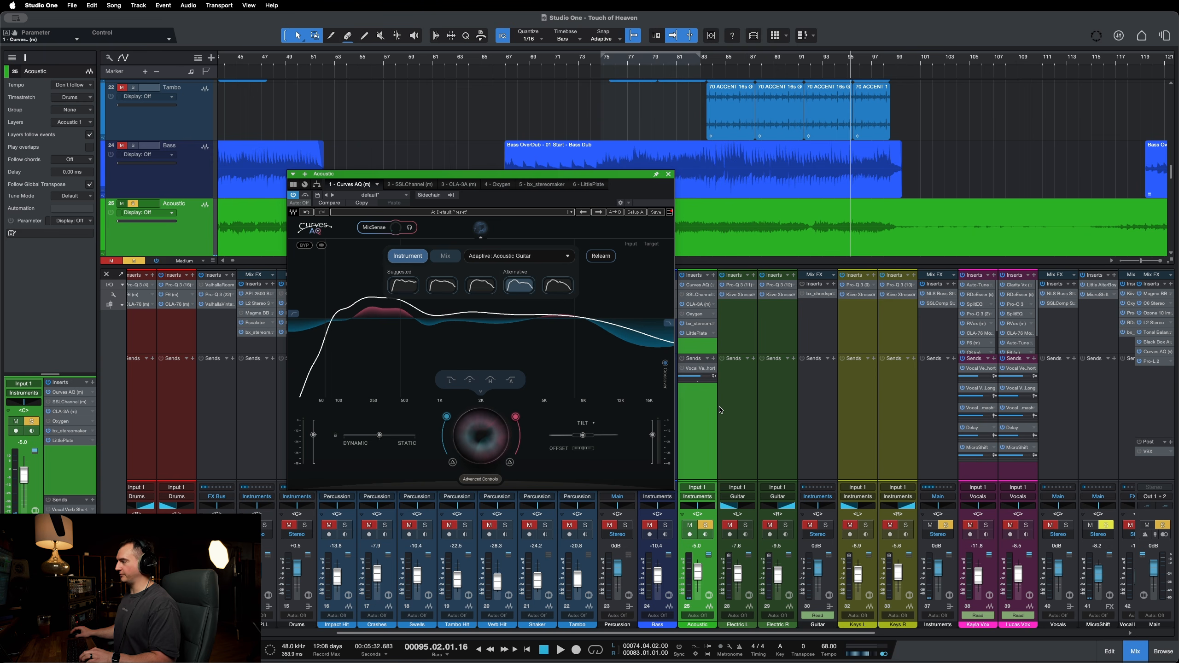
# Step: Unsolo the acoustic guitar, compare Curves AQ bypassed and active in the full mix, and solo the track again
pyautogui.press('s')
pyautogui.click(740, 69)
pyautogui.press('space')
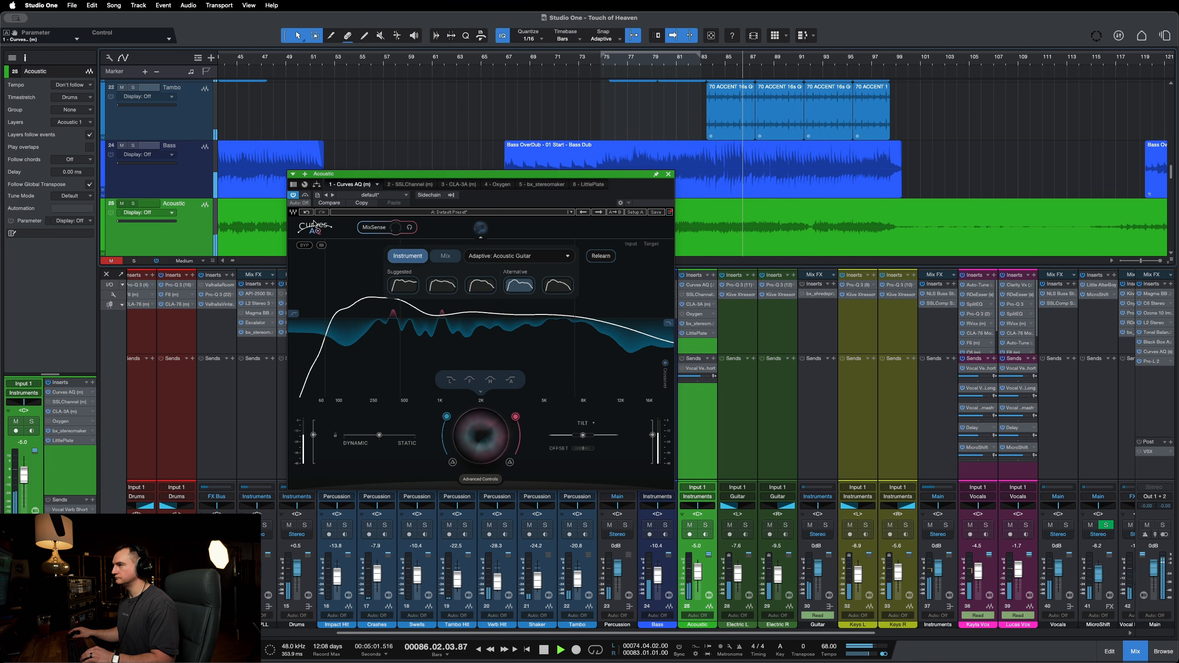
pyautogui.click(305, 196)
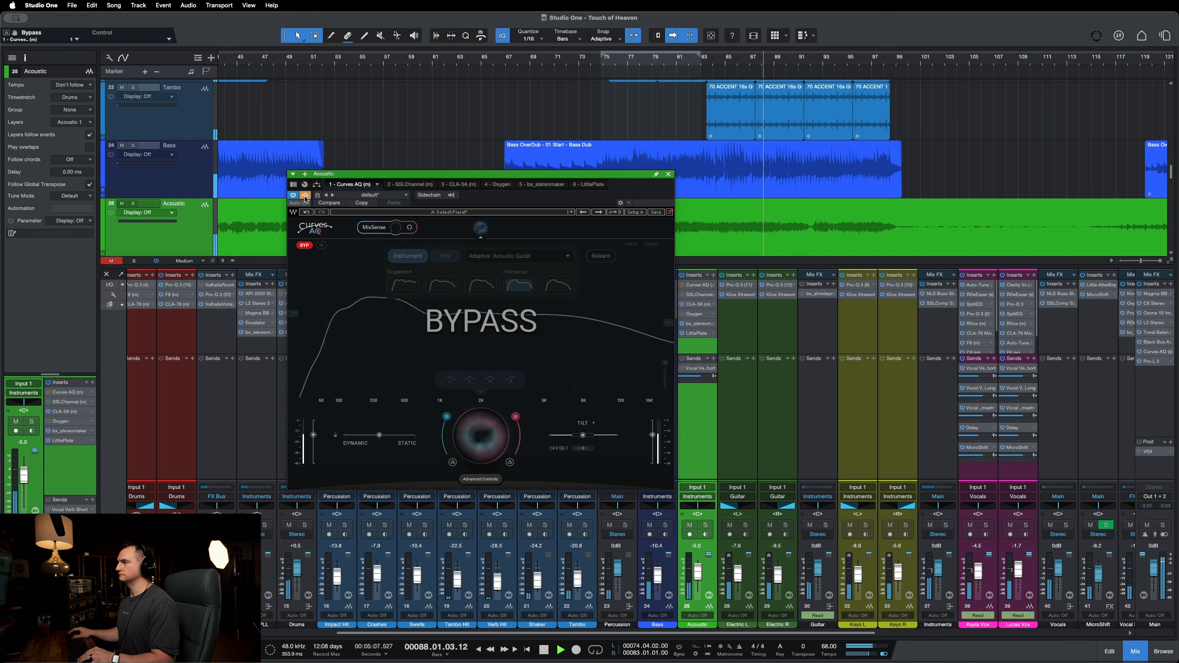
pyautogui.click(305, 196)
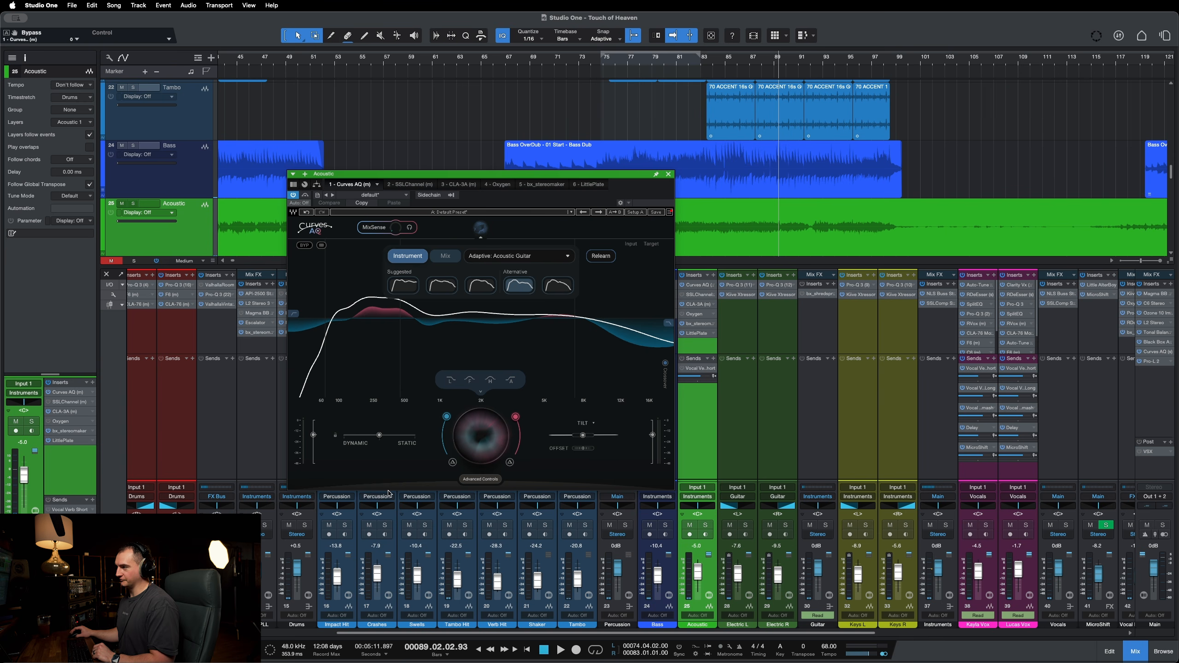
pyautogui.press('s')
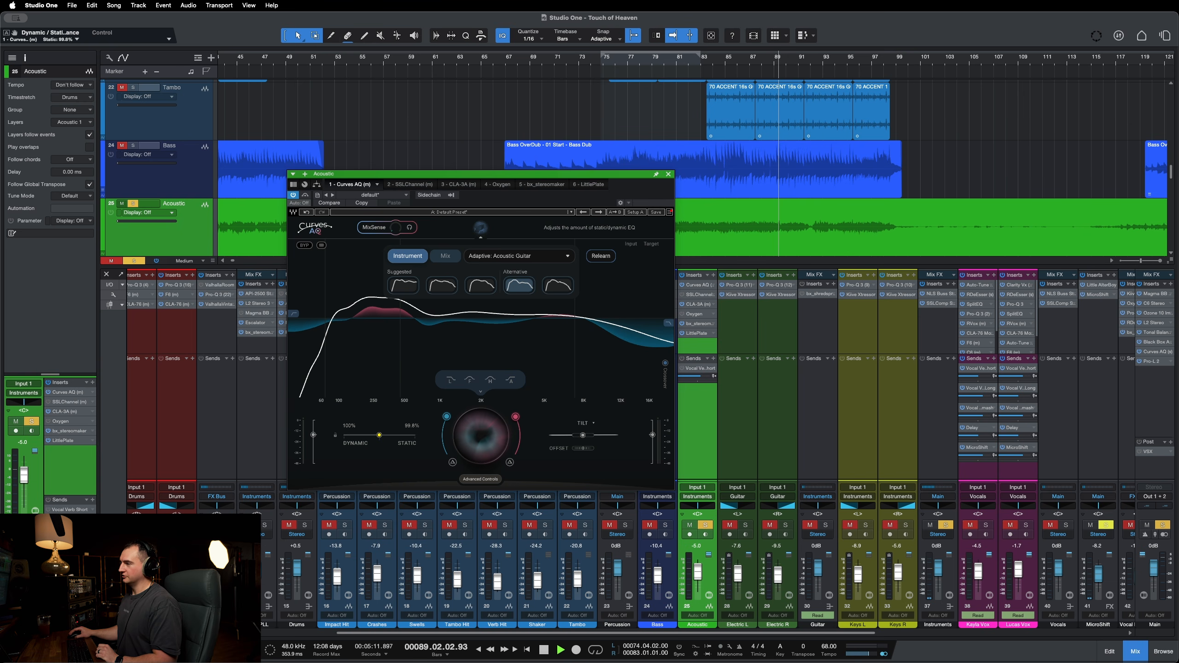
# Step: Audition the Dynamic/Static balance at fully dynamic and fully static during playback, and return it close to the centre
pyautogui.moveTo(379, 435); pyautogui.dragTo(360, 437)
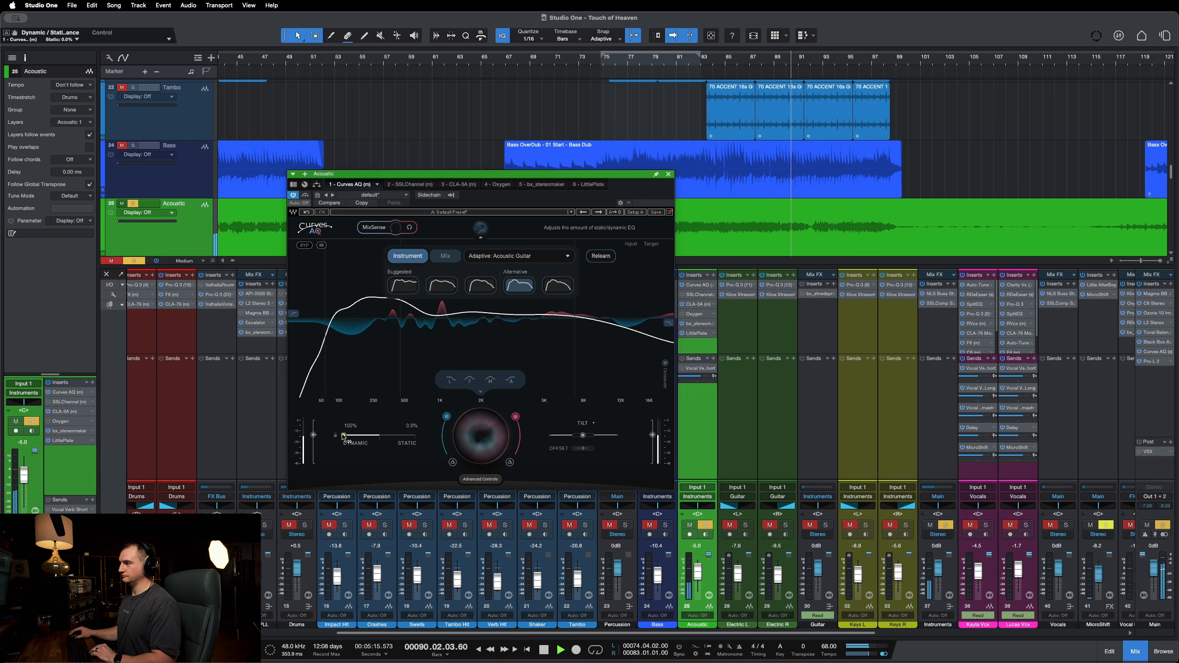
pyautogui.moveTo(344, 436); pyautogui.dragTo(415, 435)
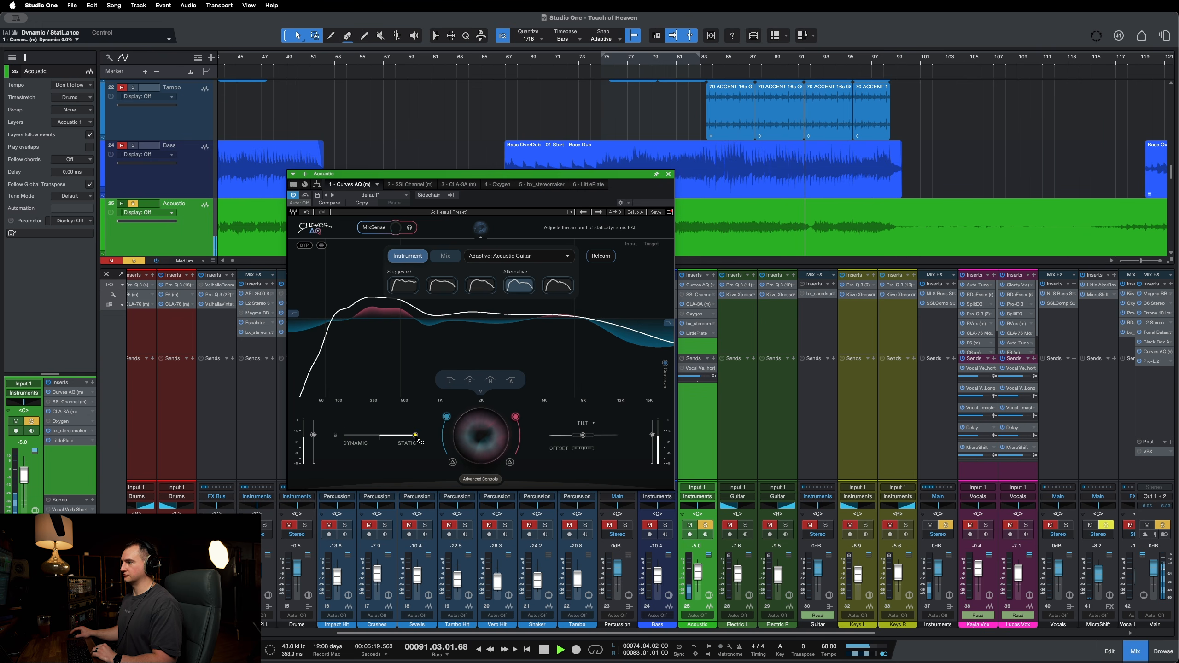
pyautogui.moveTo(415, 435); pyautogui.dragTo(381, 436)
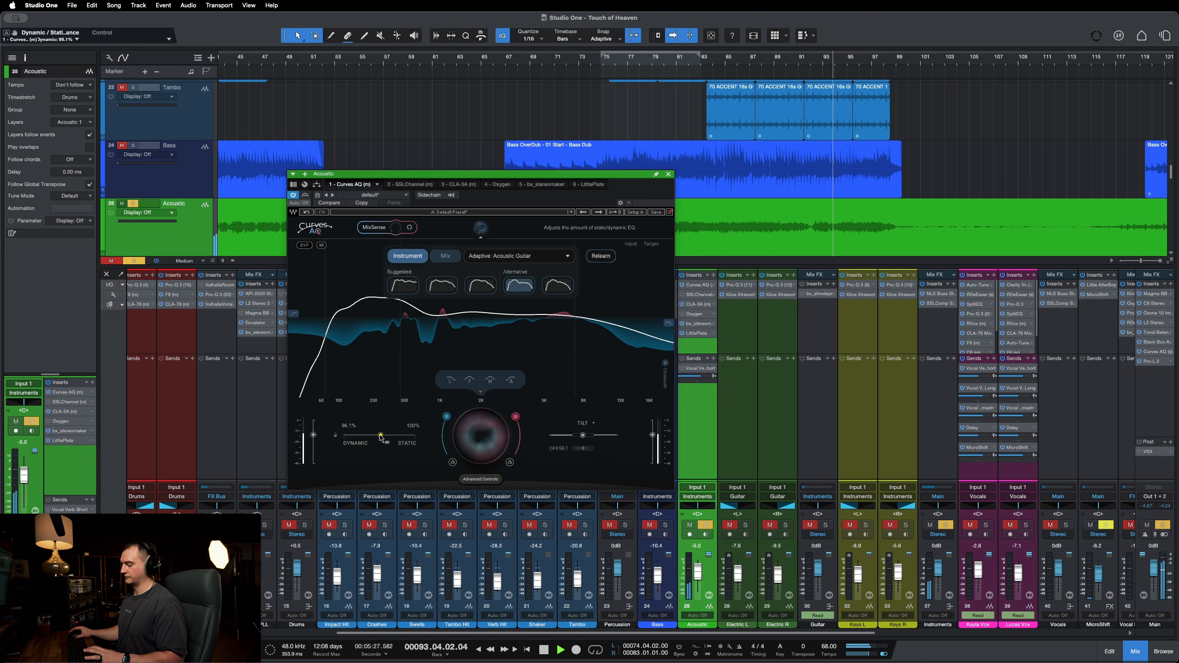
pyautogui.press('space')
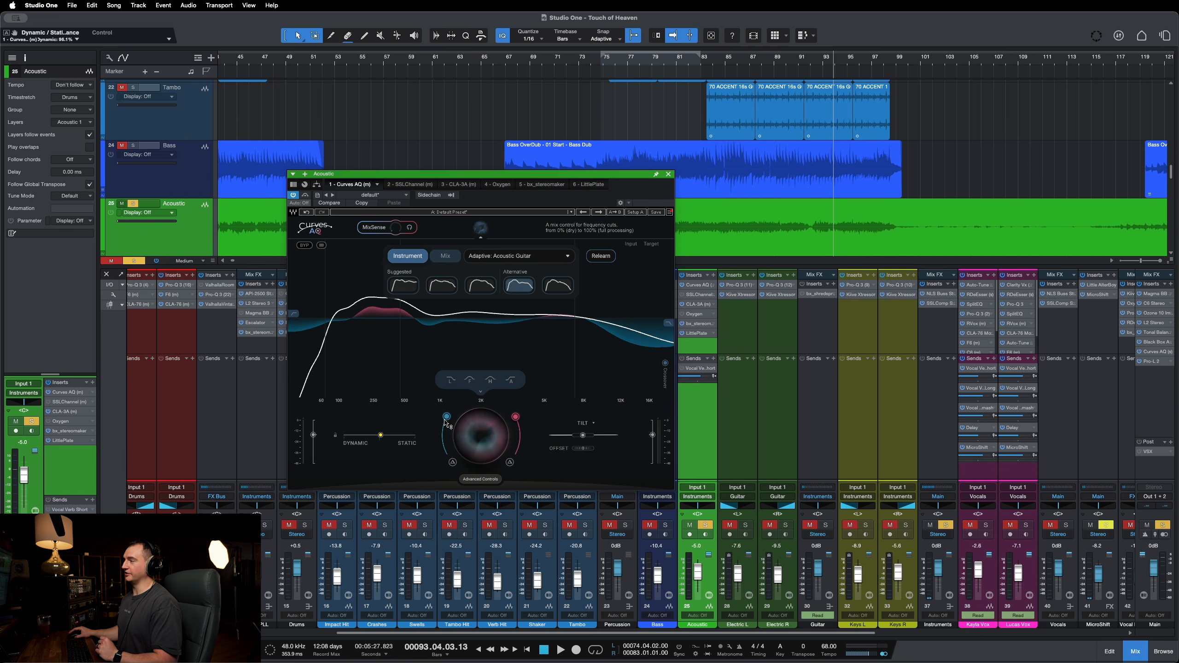
# Step: Play the acoustic guitar and listen to only the frequency cuts and only the boosts, restoring the full signal
pyautogui.moveTo(447, 421)
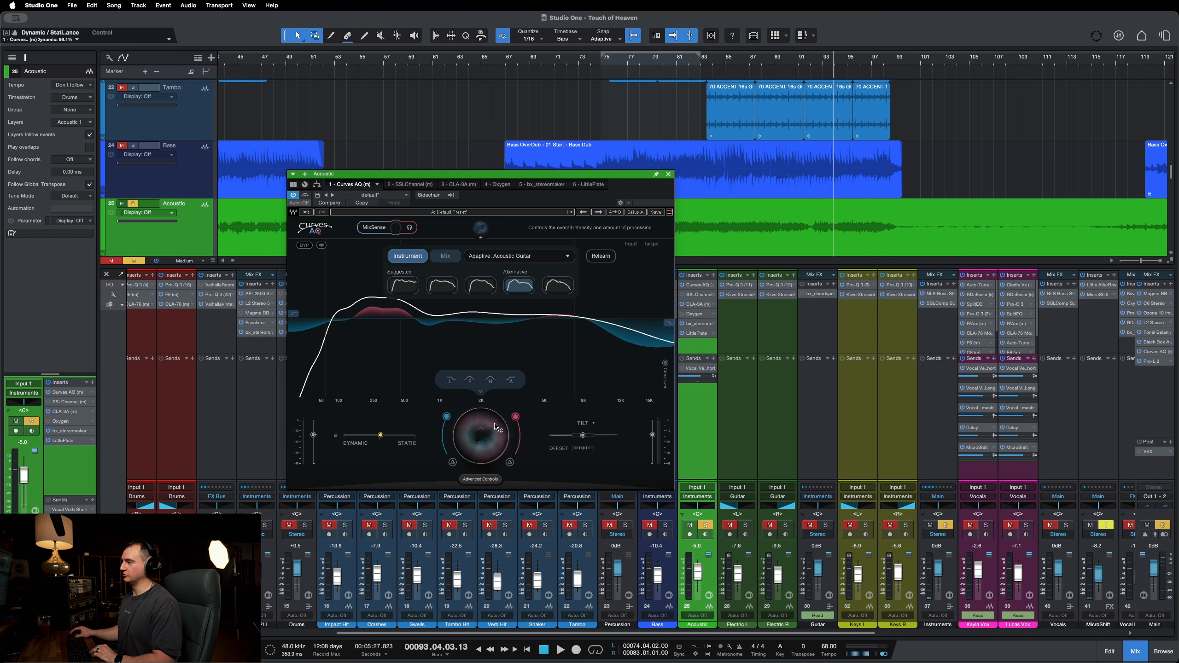
pyautogui.moveTo(447, 417)
pyautogui.mouseDown()
pyautogui.moveTo(440, 438)
pyautogui.moveTo(447, 417)
pyautogui.mouseUp()
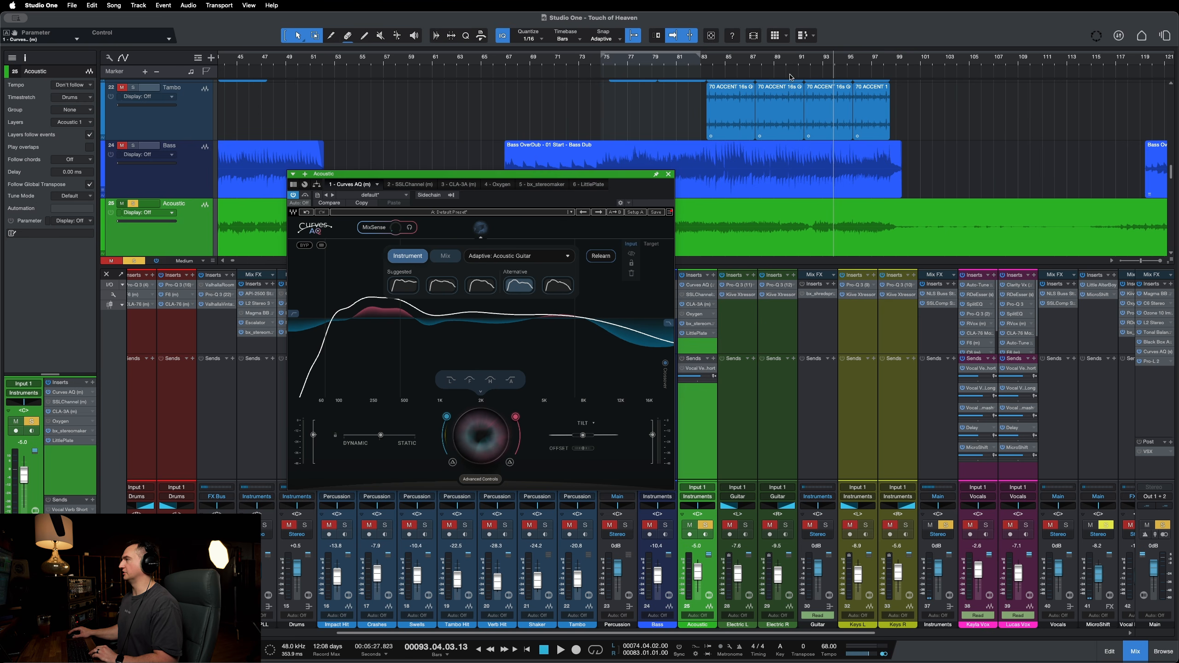
pyautogui.press('space')
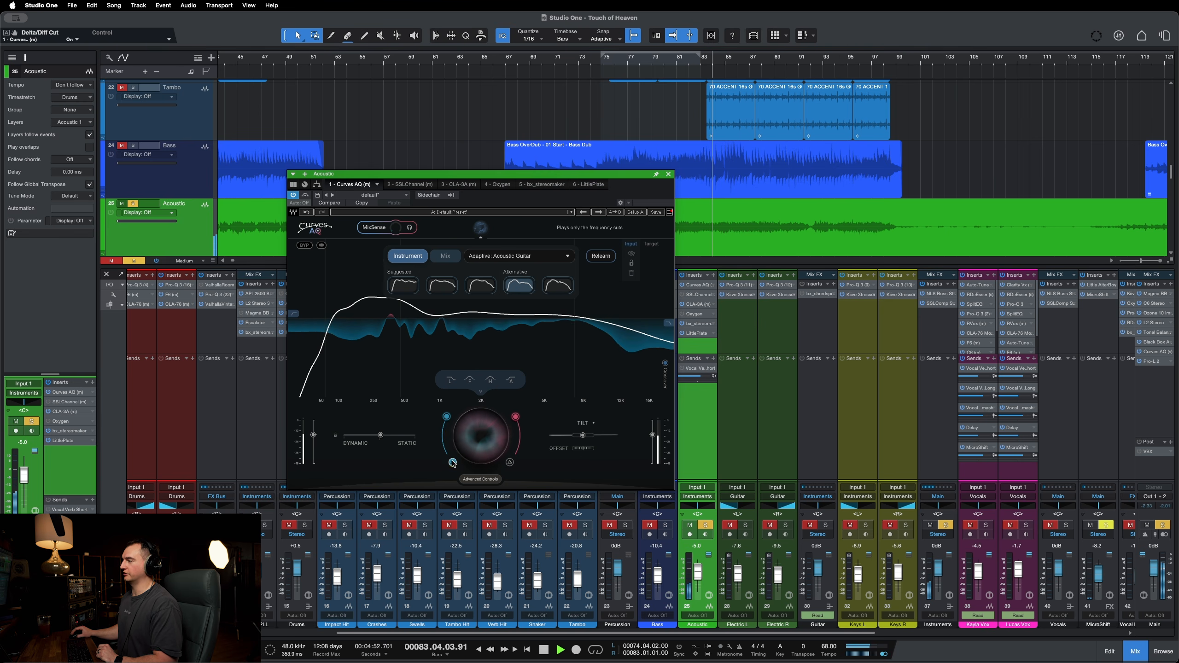
pyautogui.click(453, 462)
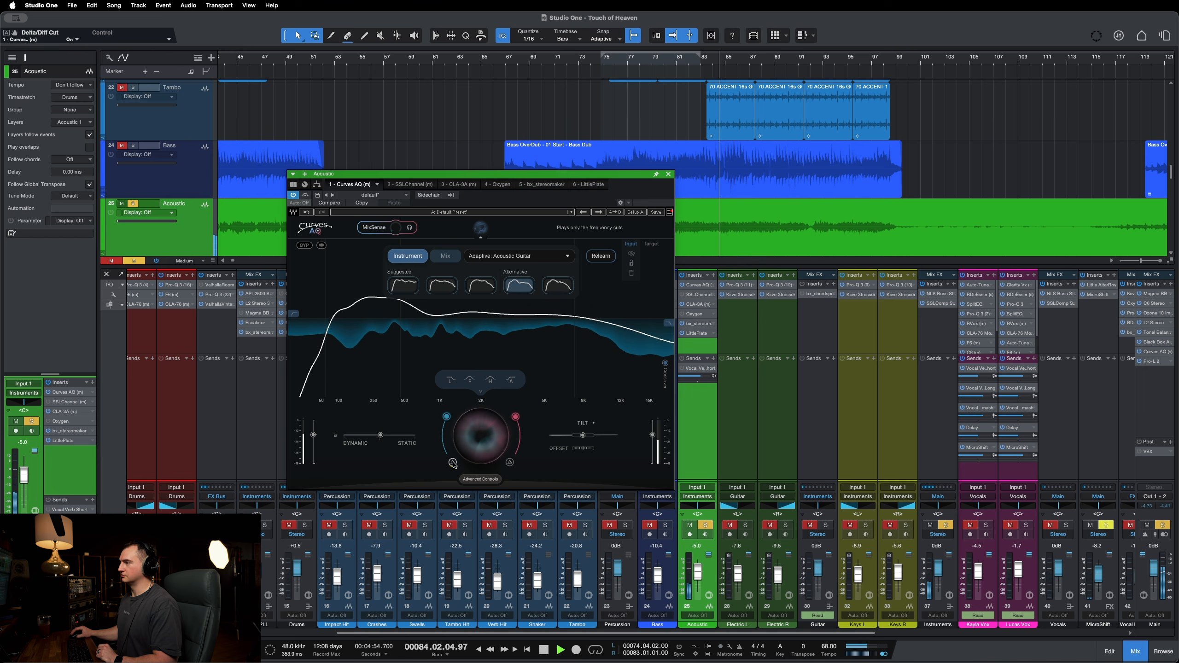
pyautogui.click(509, 462)
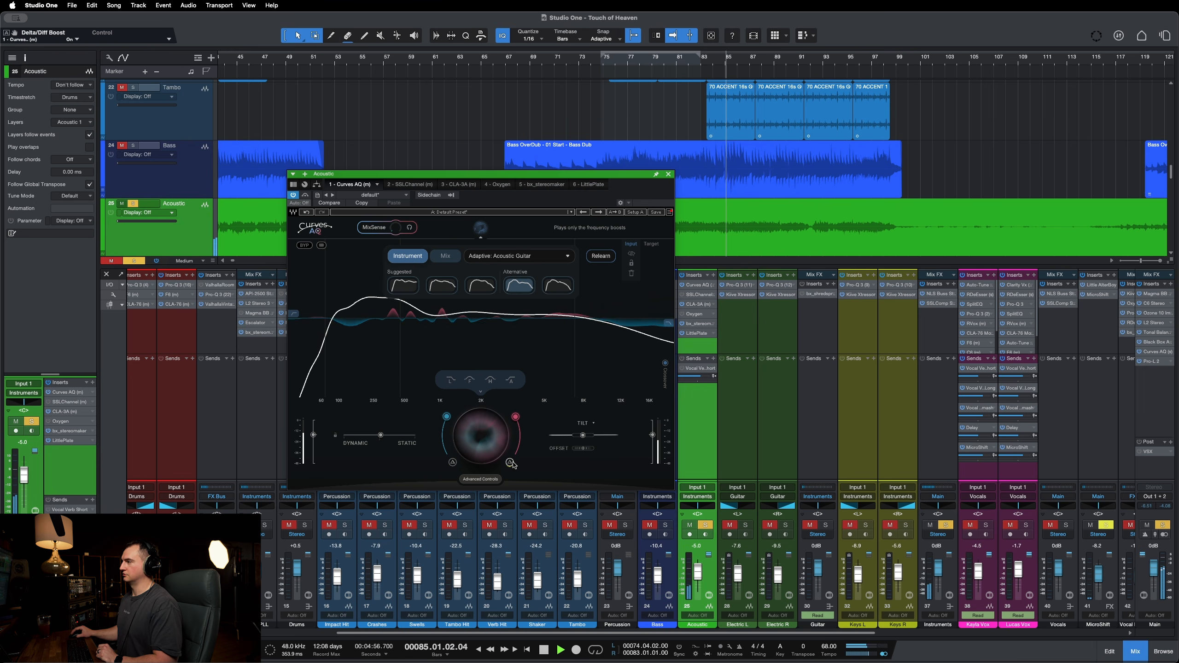
pyautogui.click(509, 463)
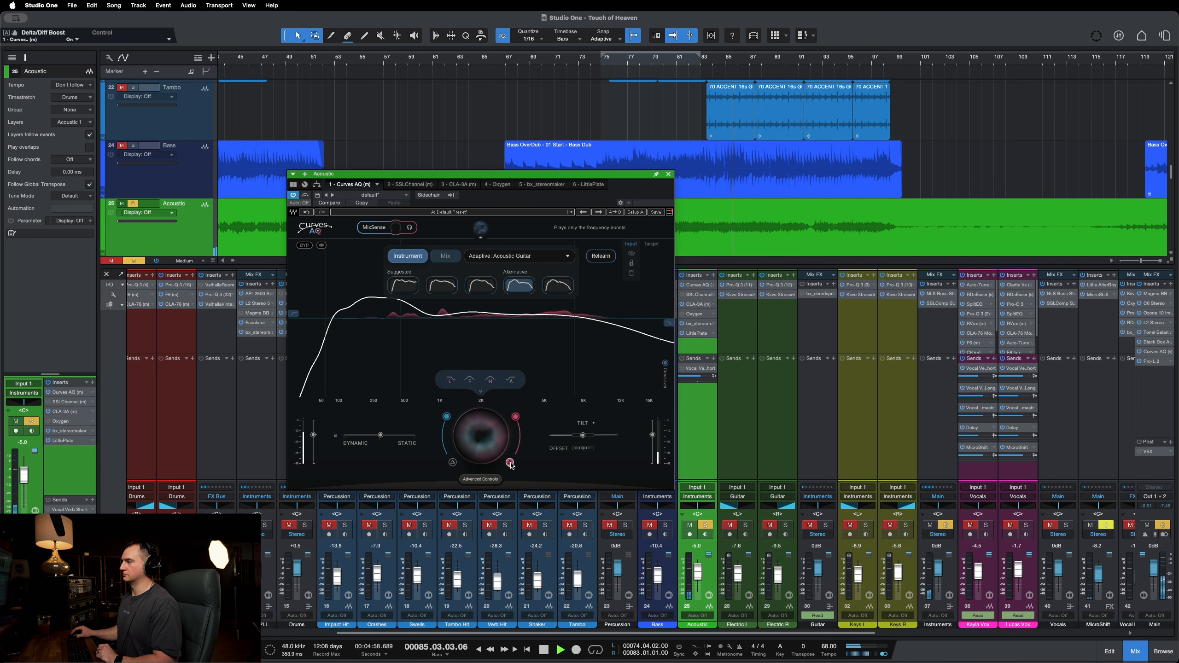
pyautogui.click(509, 462)
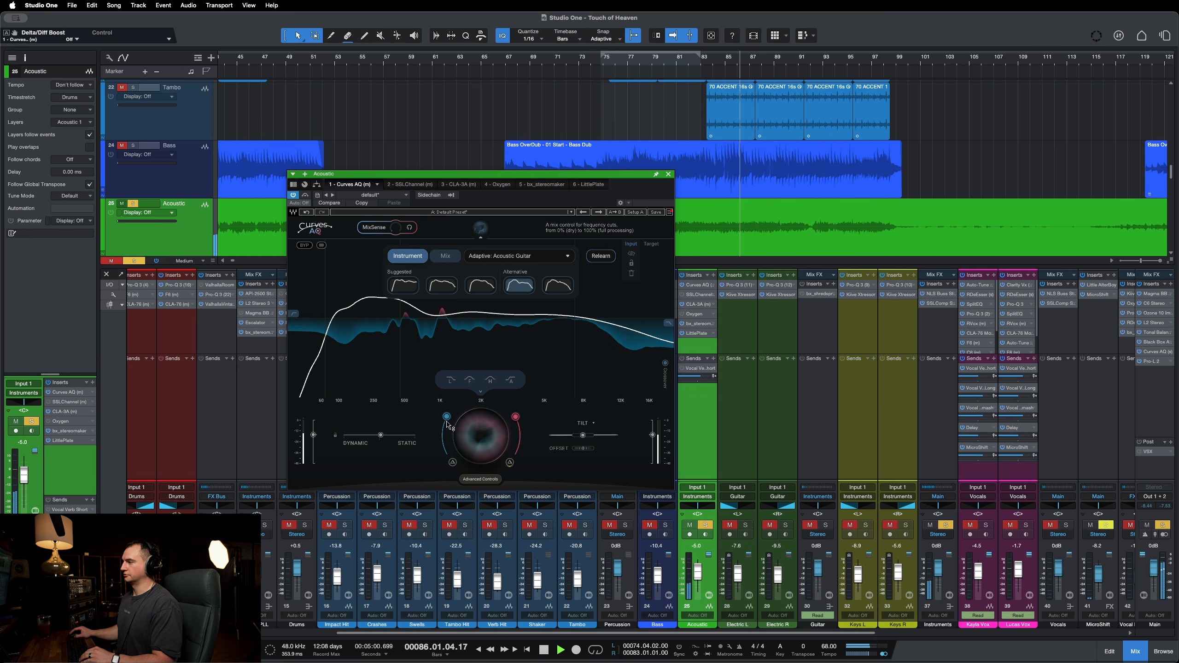
# Step: Lower the mix of the frequency cuts to 2% to hear only boosts applied, and restore it to full
pyautogui.moveTo(447, 416); pyautogui.dragTo(447, 453)
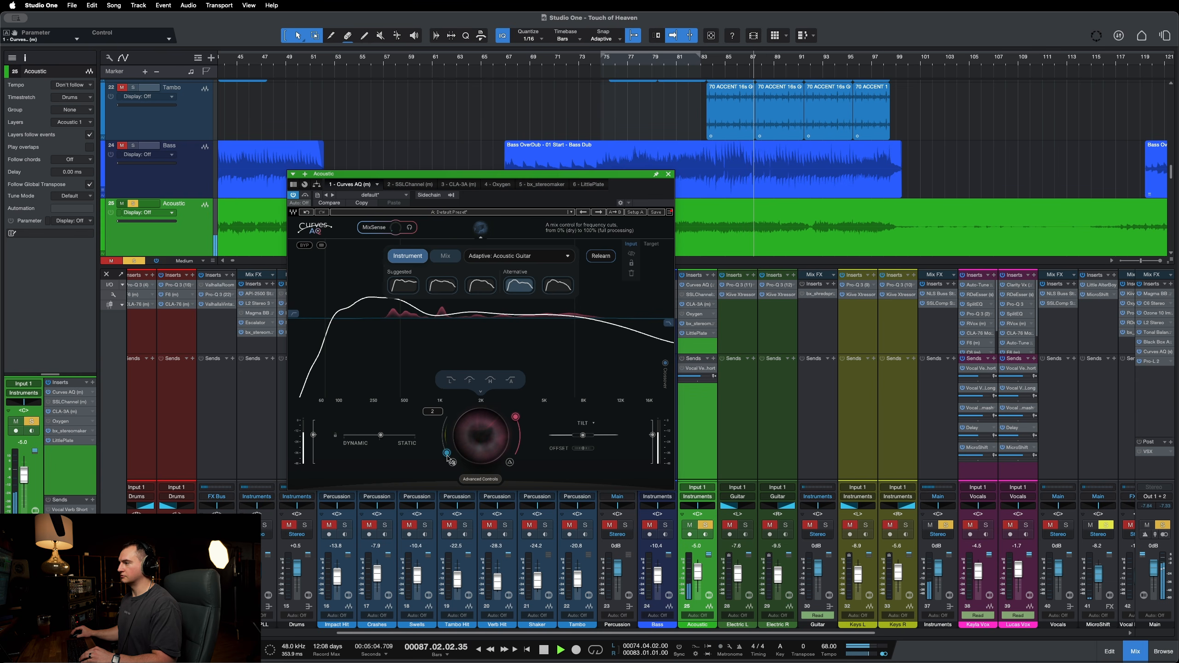
pyautogui.moveTo(447, 453); pyautogui.dragTo(515, 416)
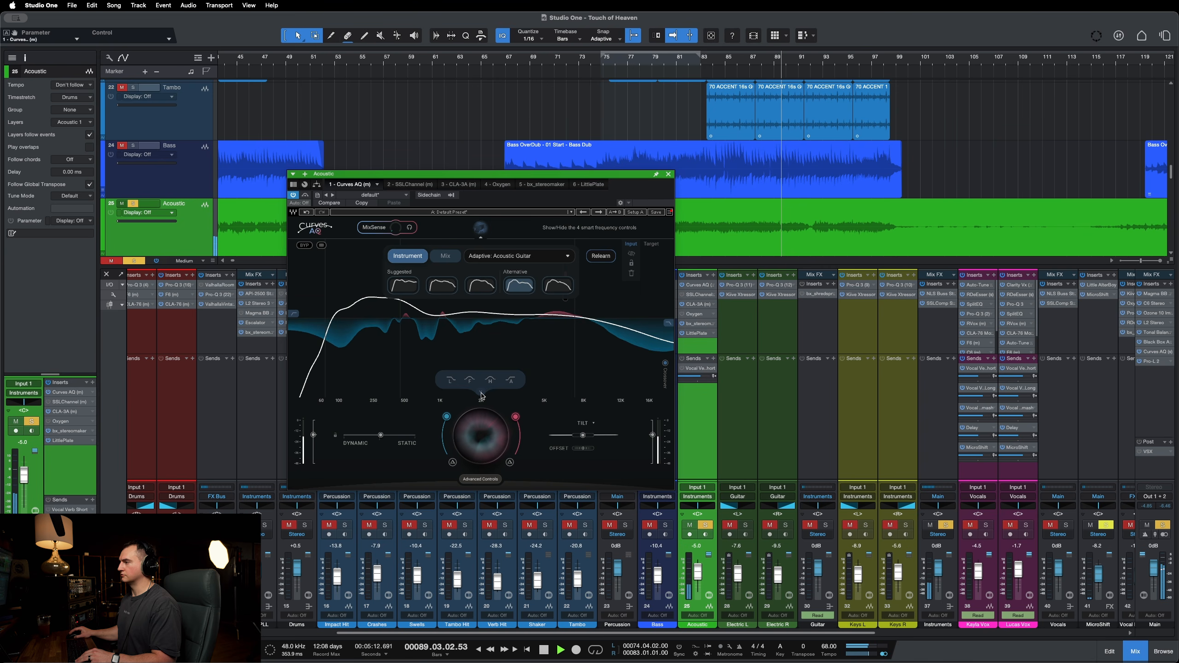
pyautogui.press('space')
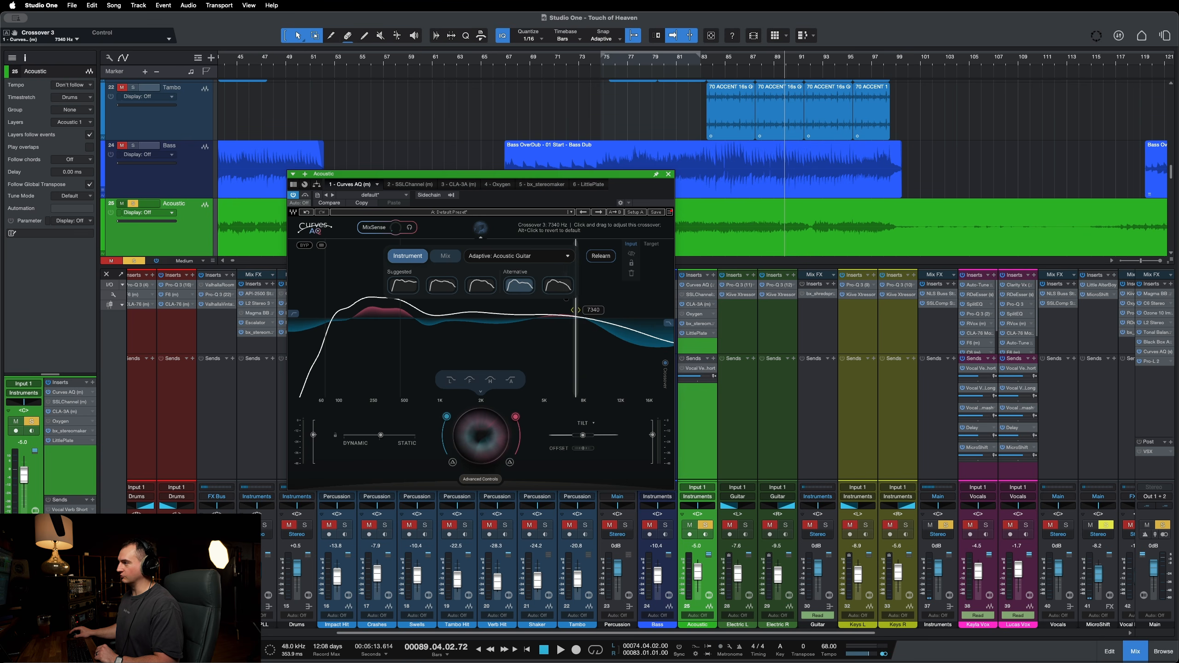
# Step: Adjust the upper crossover to about 7340 Hz and raise the gain of the high-end Air control during playback
pyautogui.moveTo(576, 310); pyautogui.dragTo(569, 309)
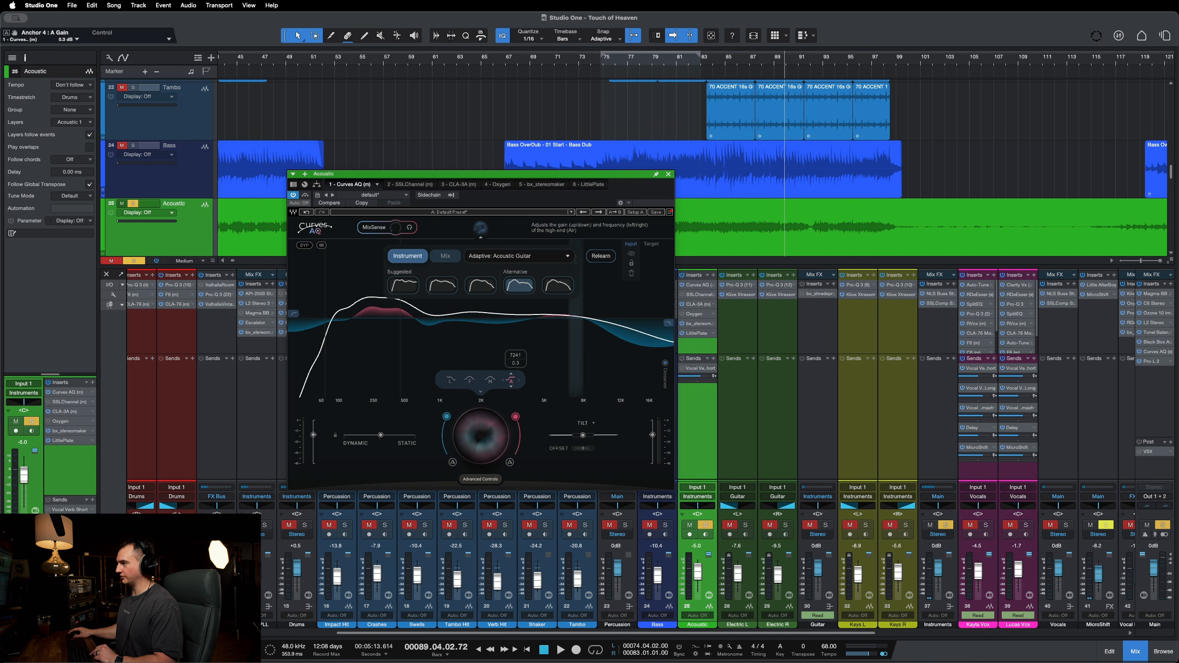
pyautogui.press('space')
pyautogui.moveTo(511, 380); pyautogui.dragTo(510, 350)
pyautogui.press('space')
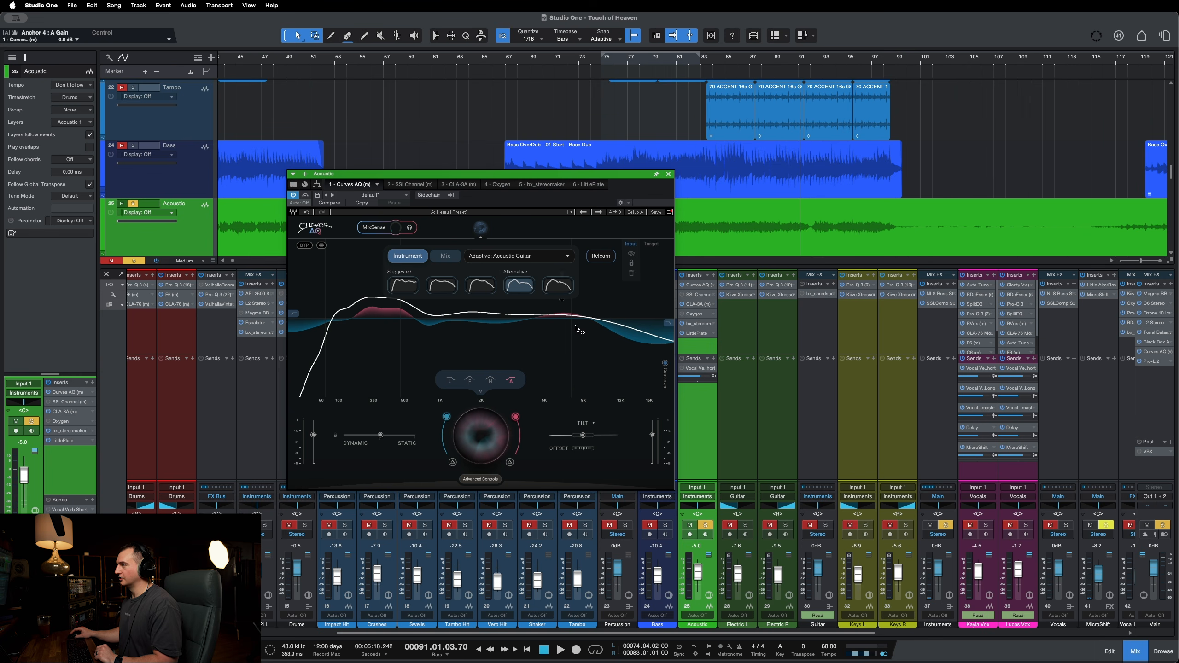
# Step: Have Curves AQ relearn the acoustic guitar from about bar 60, and compare the new first and fourth target curves, keeping the first
pyautogui.click(631, 253)
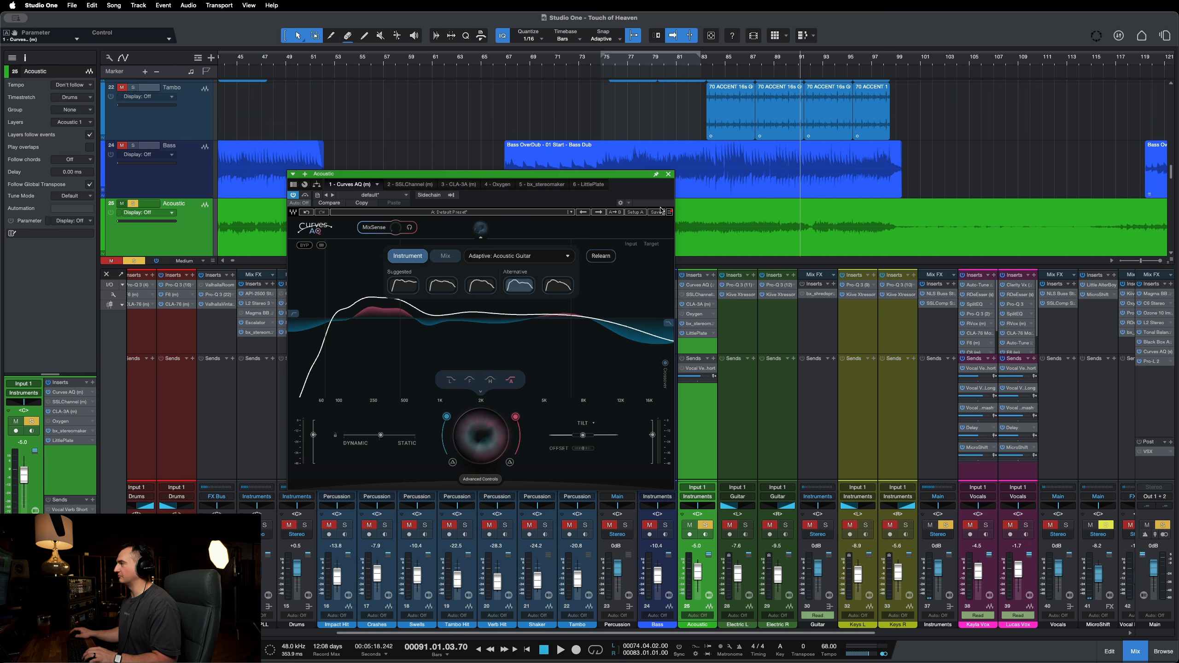
pyautogui.hscroll(-15, 777, 230)
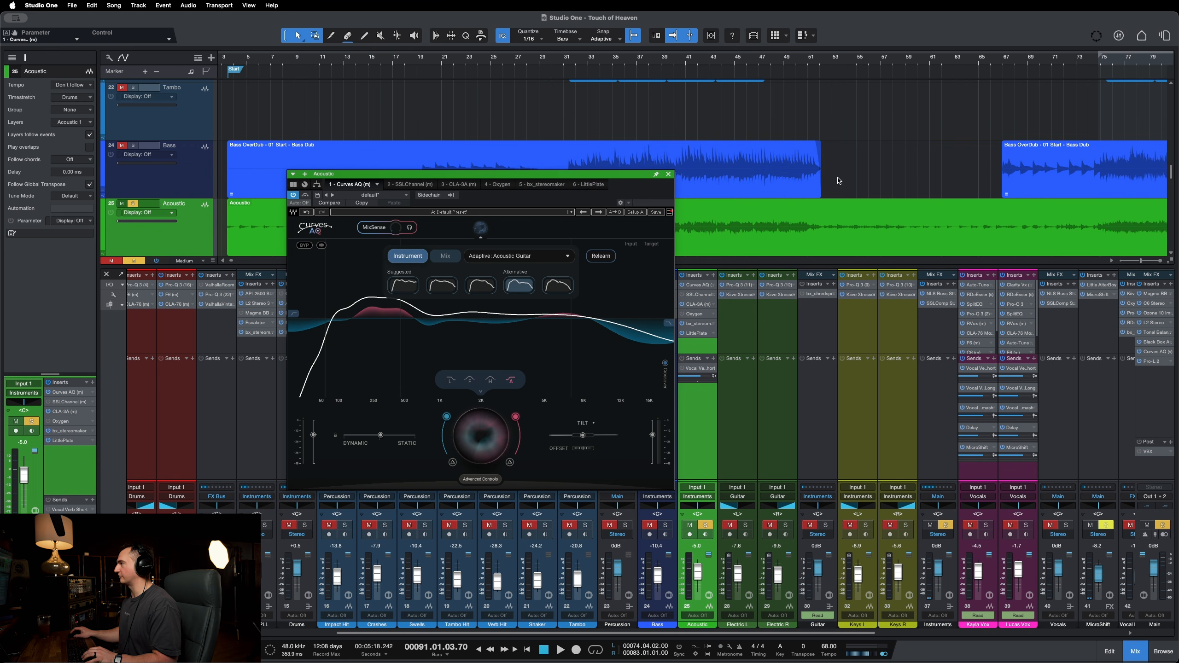
pyautogui.click(922, 71)
pyautogui.hscroll(6, 768, 181)
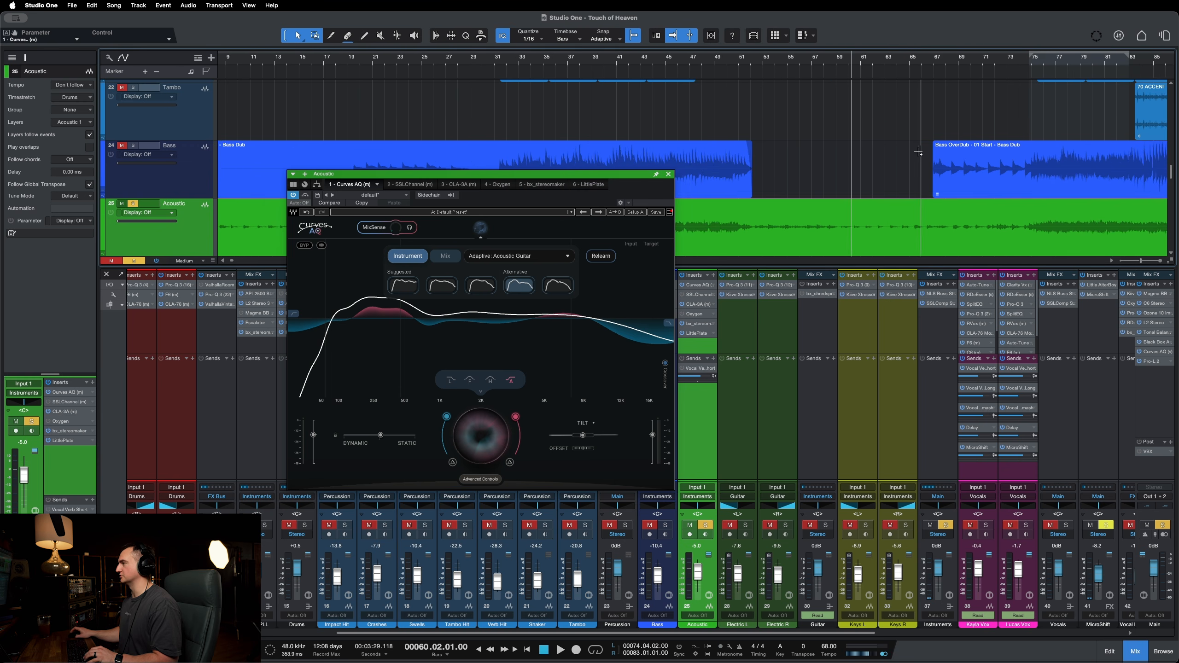
pyautogui.press('space')
pyautogui.click(601, 256)
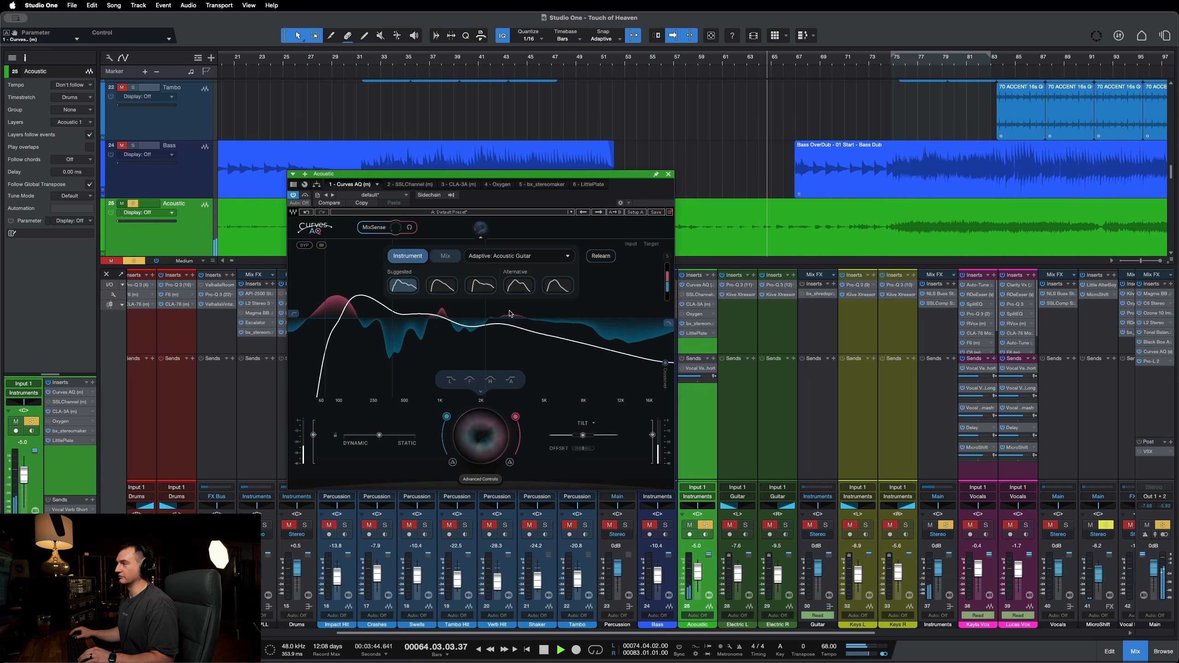
pyautogui.click(509, 287)
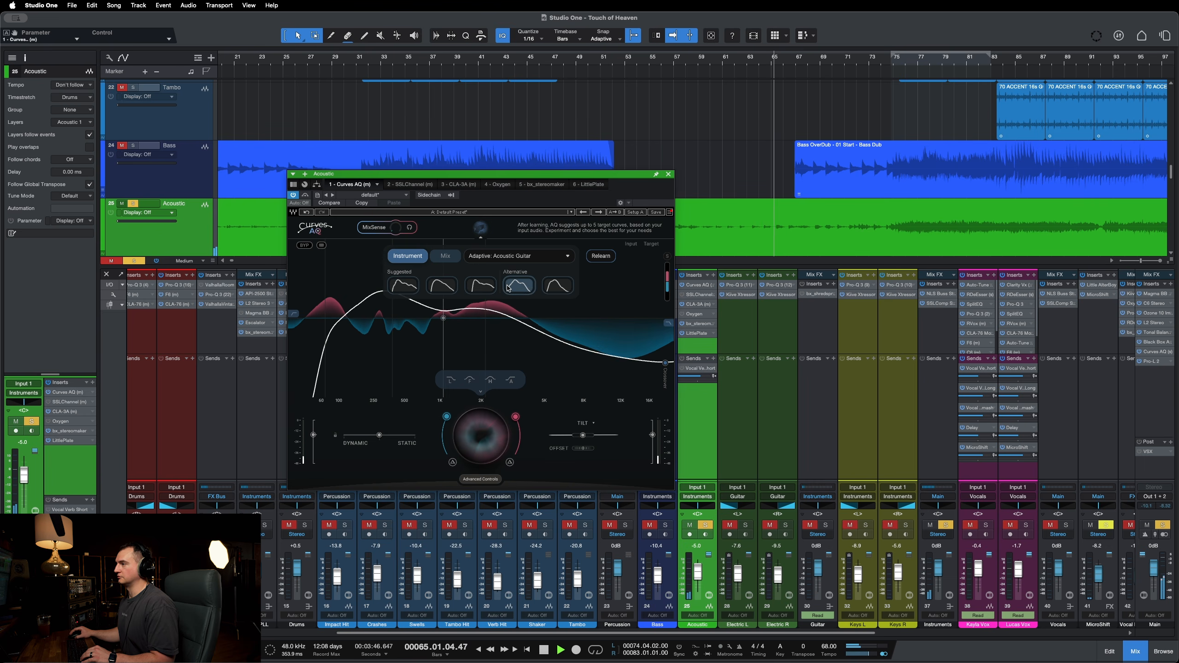
pyautogui.click(404, 291)
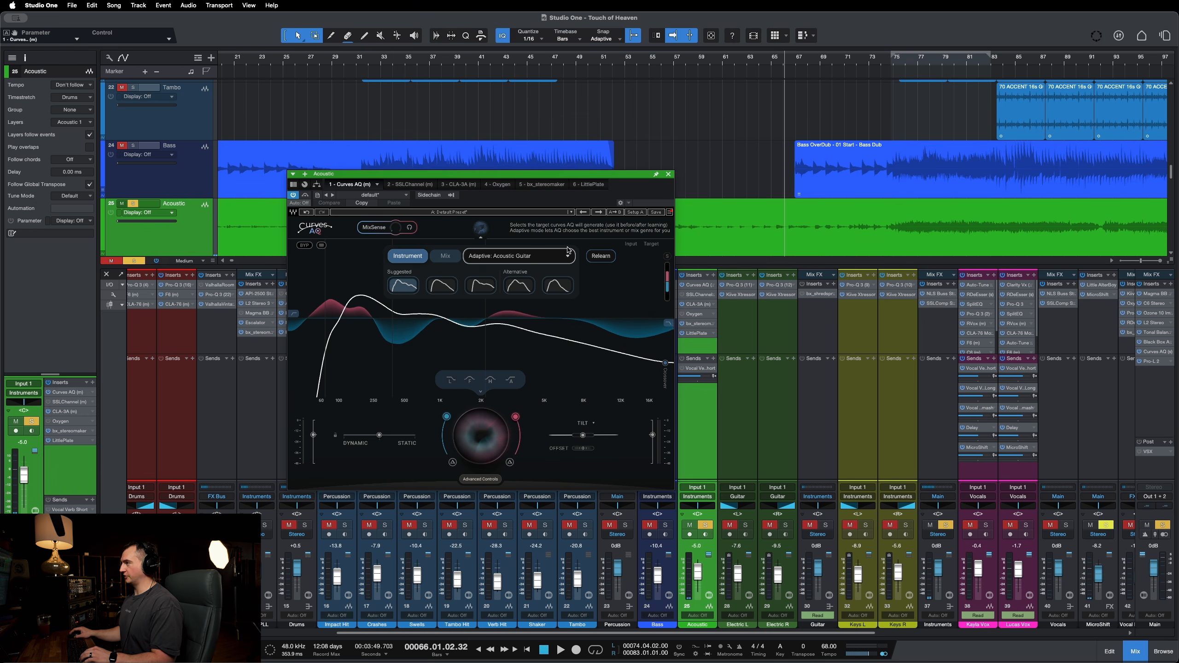
# Step: Close the acoustic guitar's Curves AQ window and take the Acoustic track out of solo
pyautogui.click(668, 174)
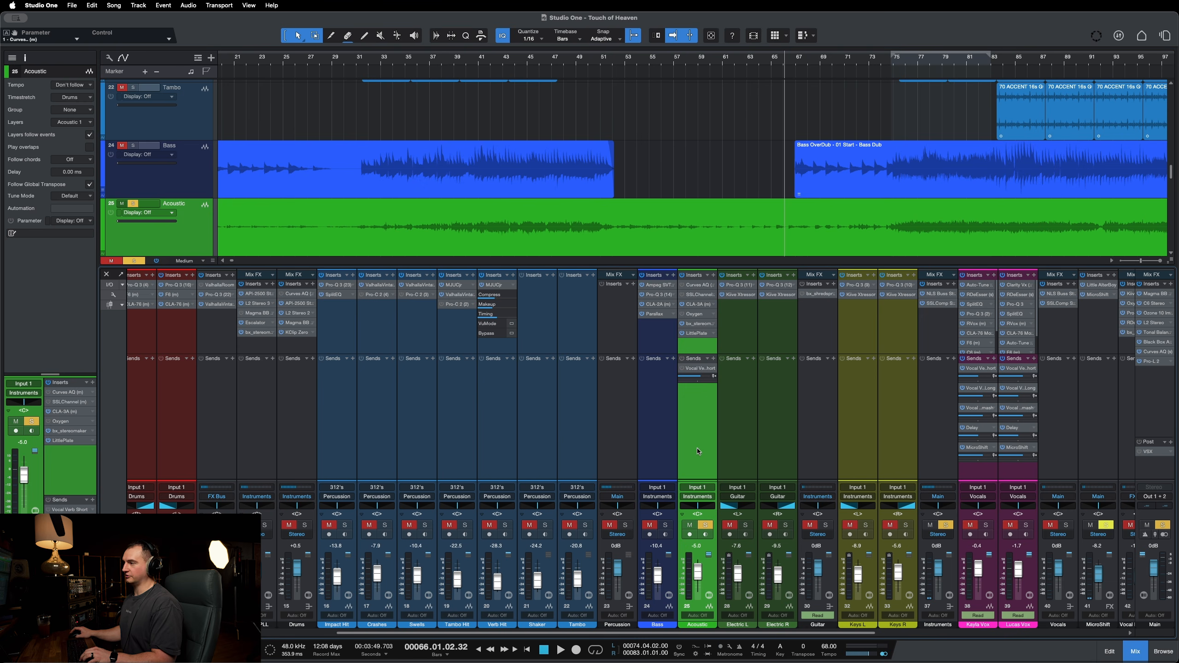
pyautogui.hscroll(-5, 696, 448)
pyautogui.press('s')
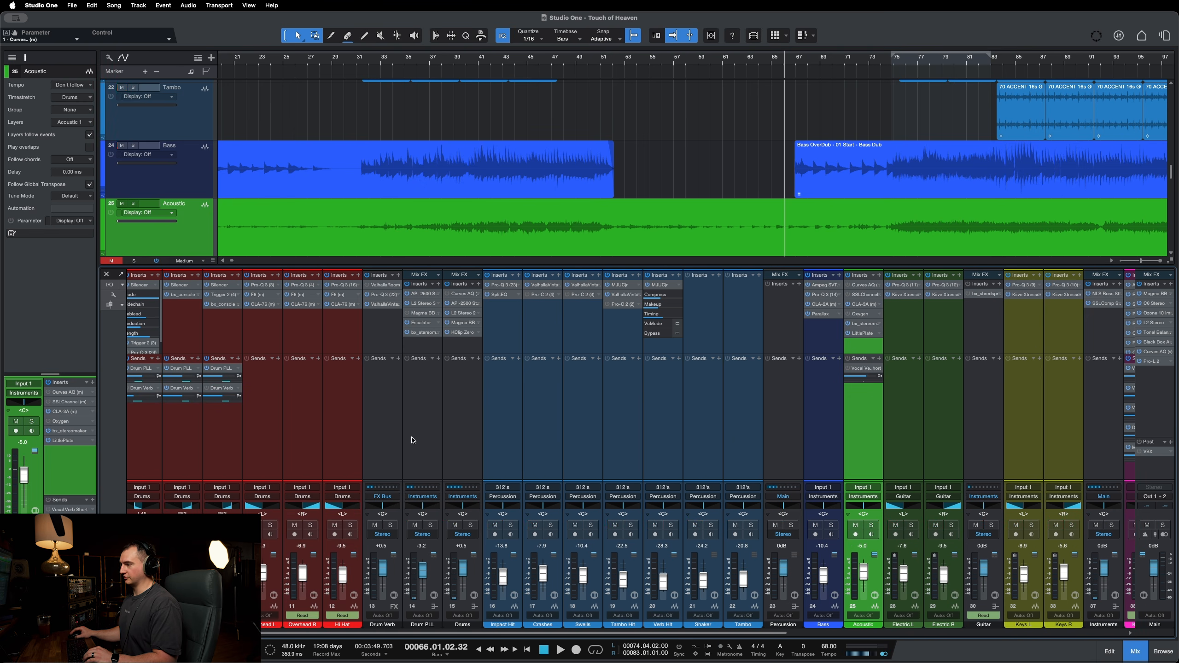
# Step: Select and solo the Drums bus, and listen to it from bar 85
pyautogui.click(473, 433)
pyautogui.press('w')
pyautogui.press('w')
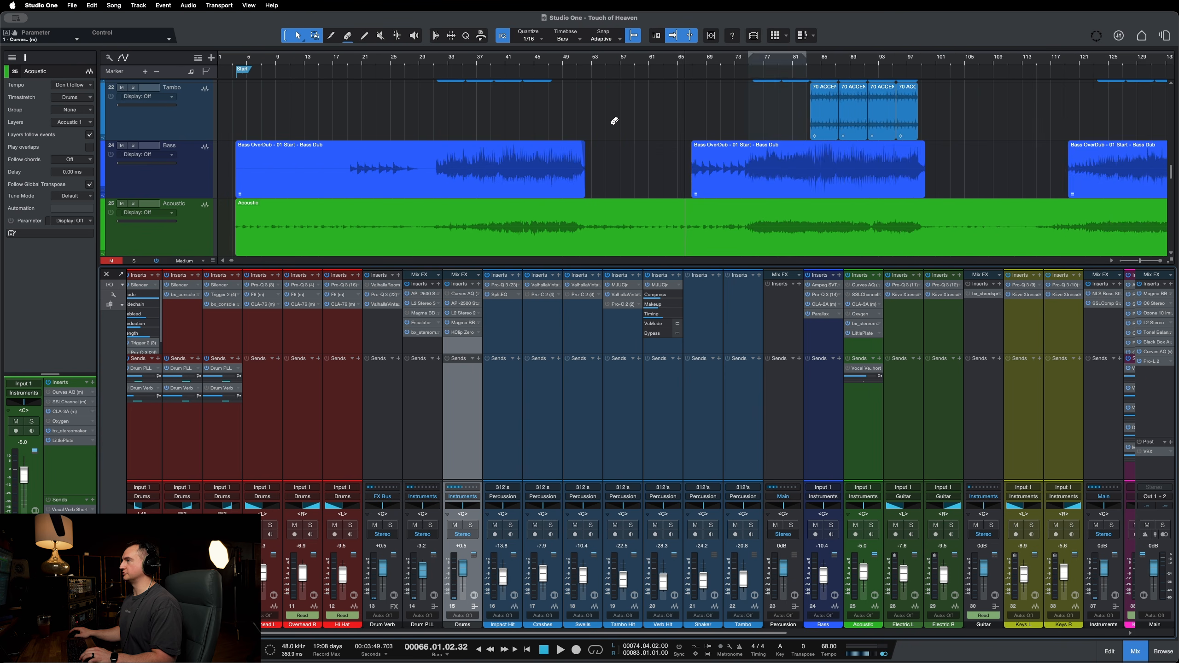
pyautogui.click(572, 61)
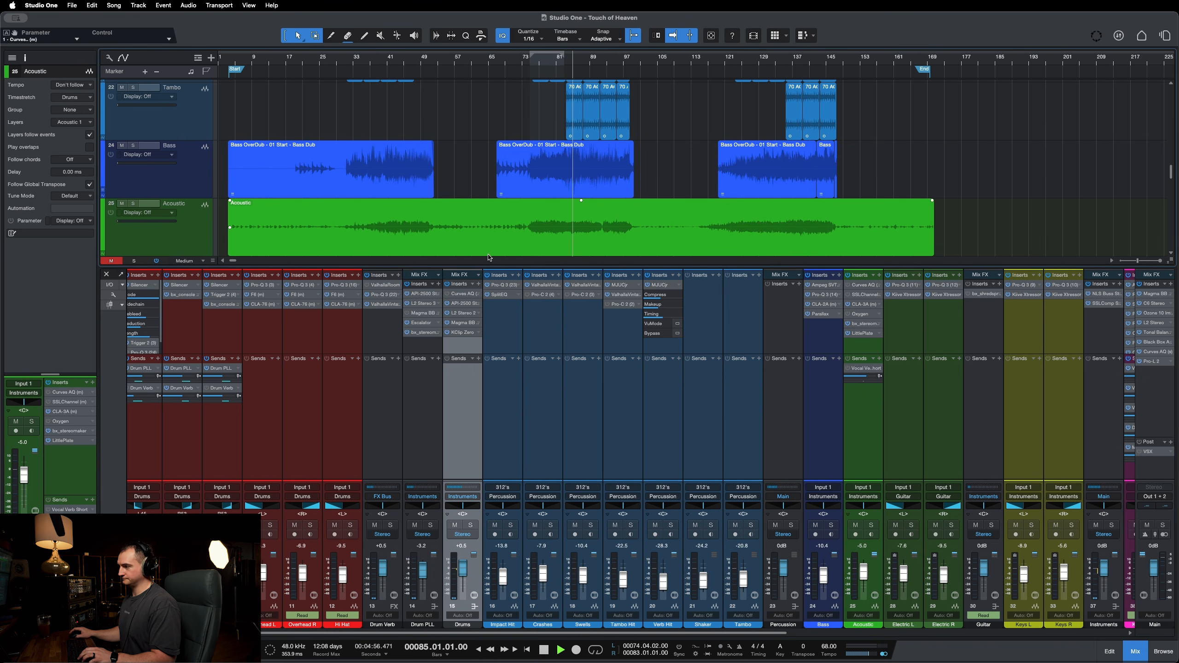
pyautogui.press('space')
pyautogui.press('s')
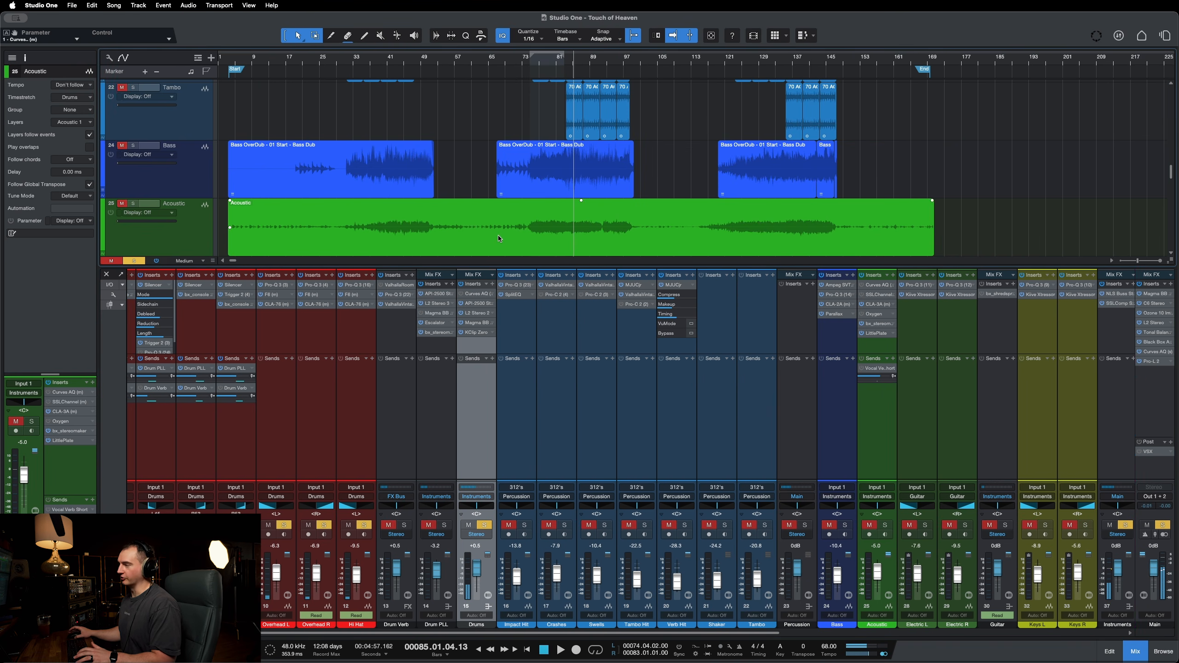
pyautogui.press('e')
pyautogui.press('e')
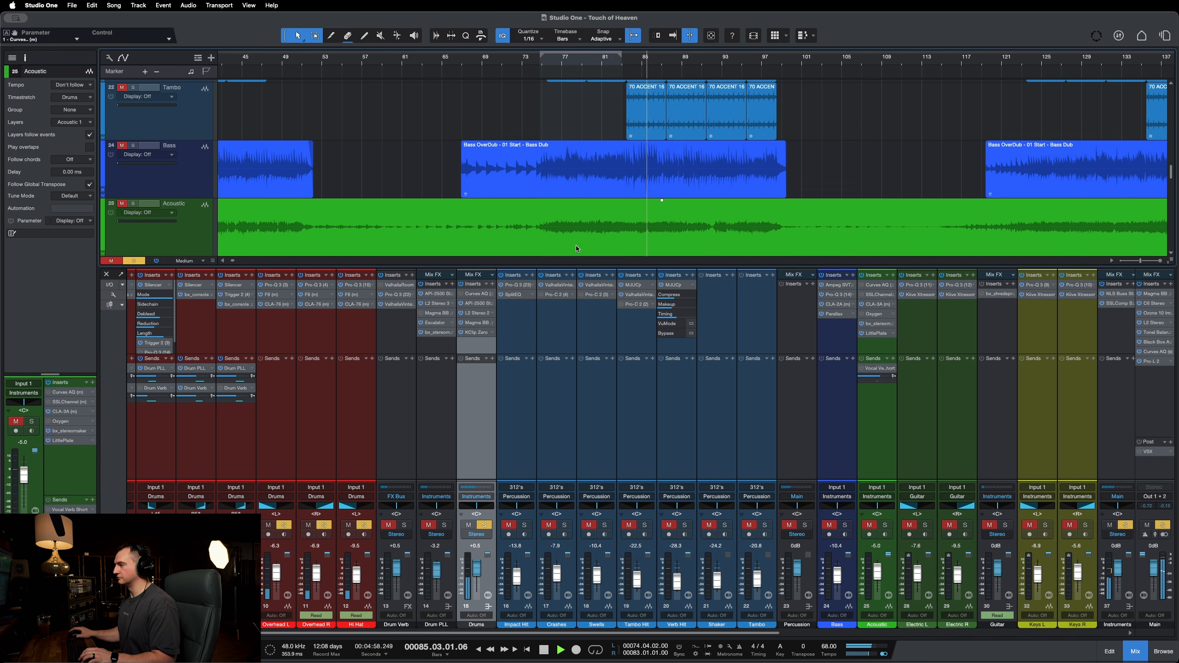
pyautogui.hscroll(-2, 508, 412)
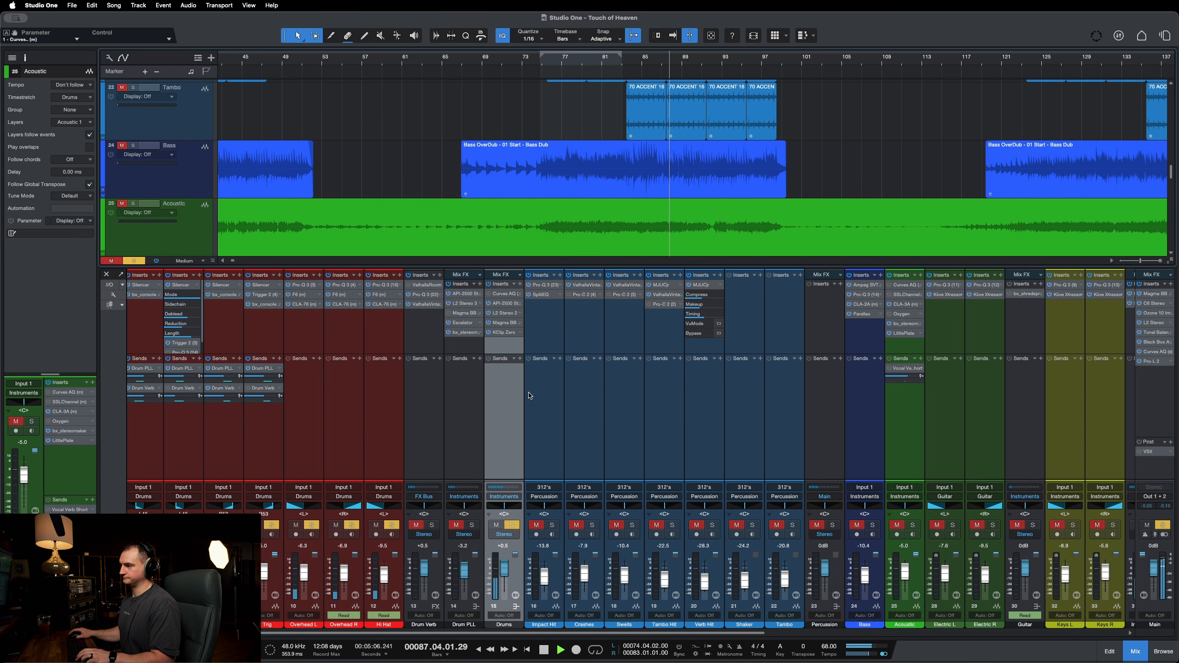
pyautogui.hscroll(-5, 634, 411)
pyautogui.press('space')
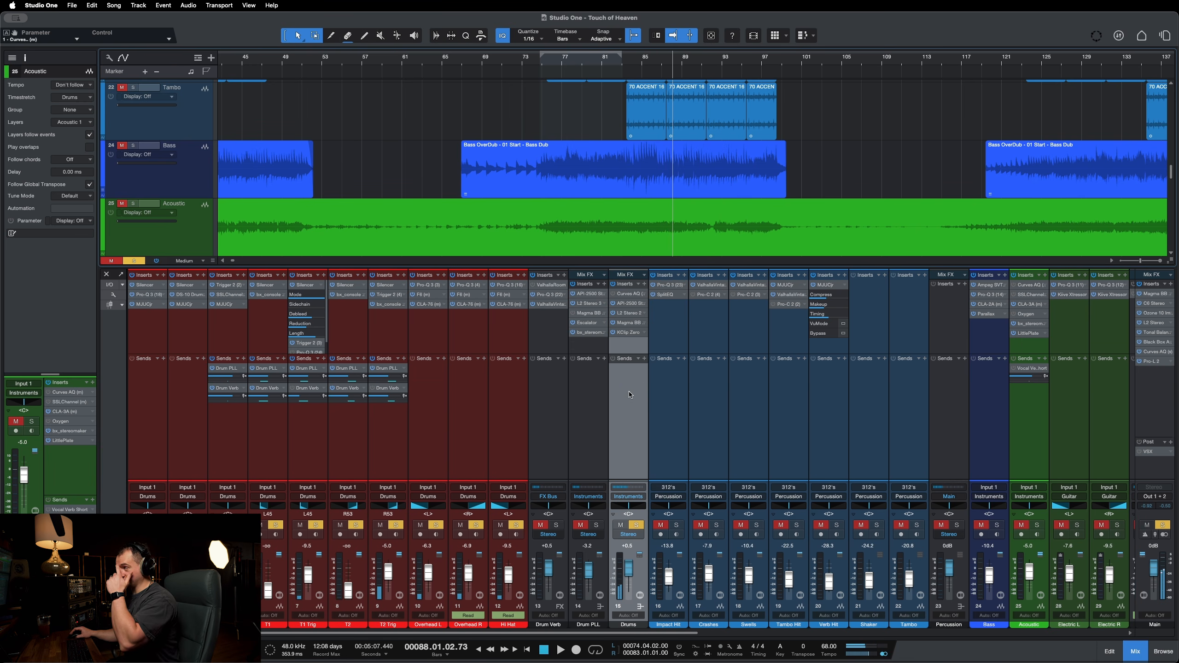
# Step: Open Curves AQ on the Drums bus and set its instrument target to Acoustic Drum Set
pyautogui.click(623, 296)
pyautogui.moveTo(710, 219); pyautogui.dragTo(608, 201)
pyautogui.click(617, 283)
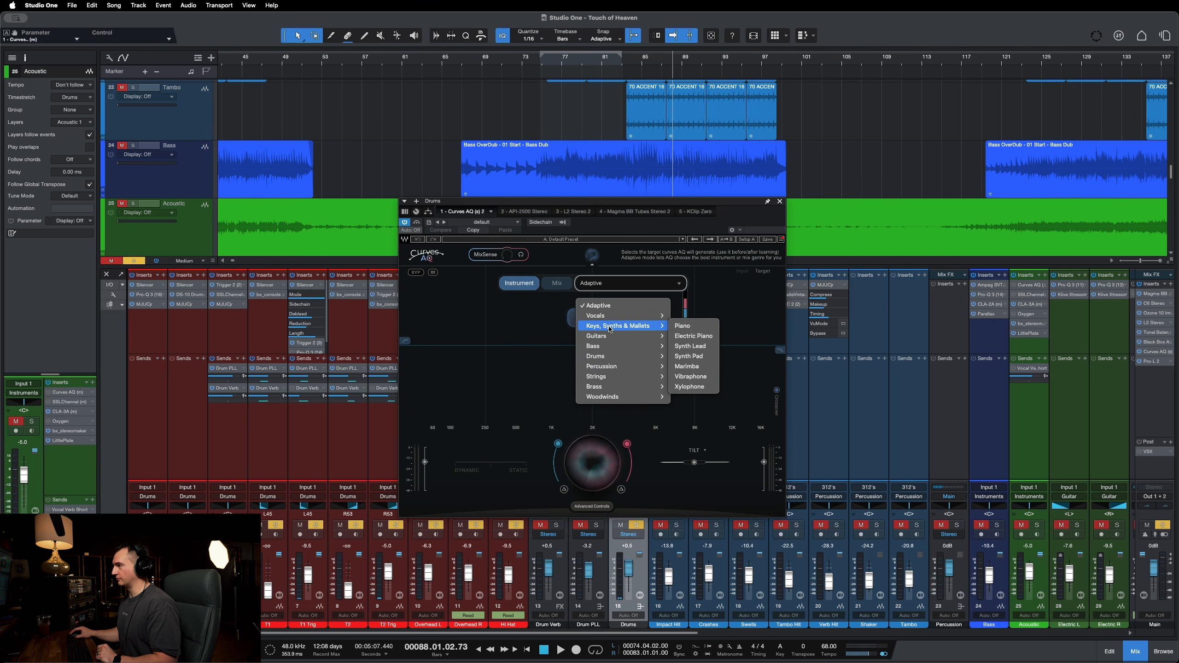
pyautogui.moveTo(606, 336)
pyautogui.moveTo(608, 360)
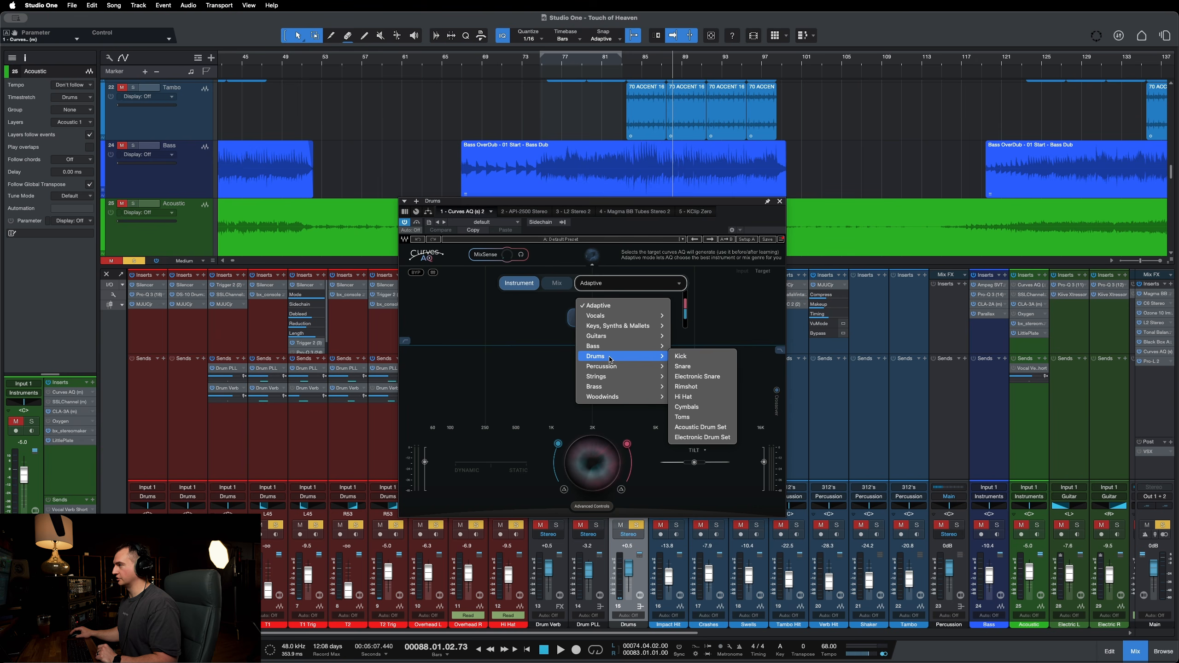
pyautogui.click(722, 429)
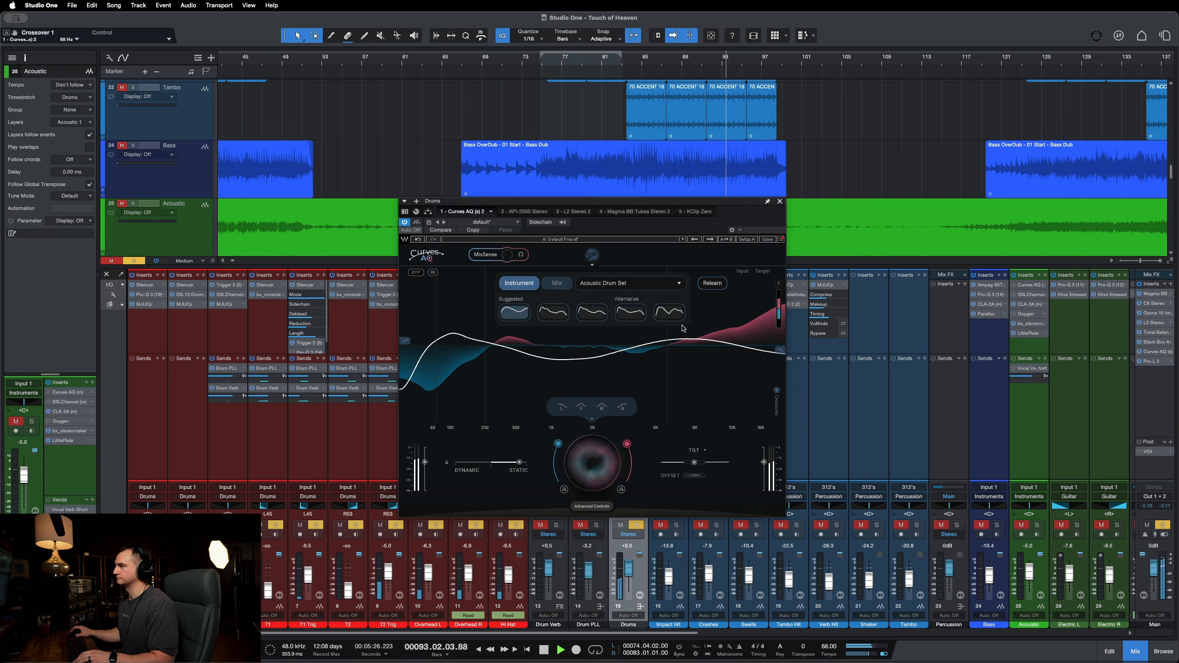
# Step: Audition the second suggested target curve on the drums and compare it with Curves AQ bypassed
pyautogui.press('space')
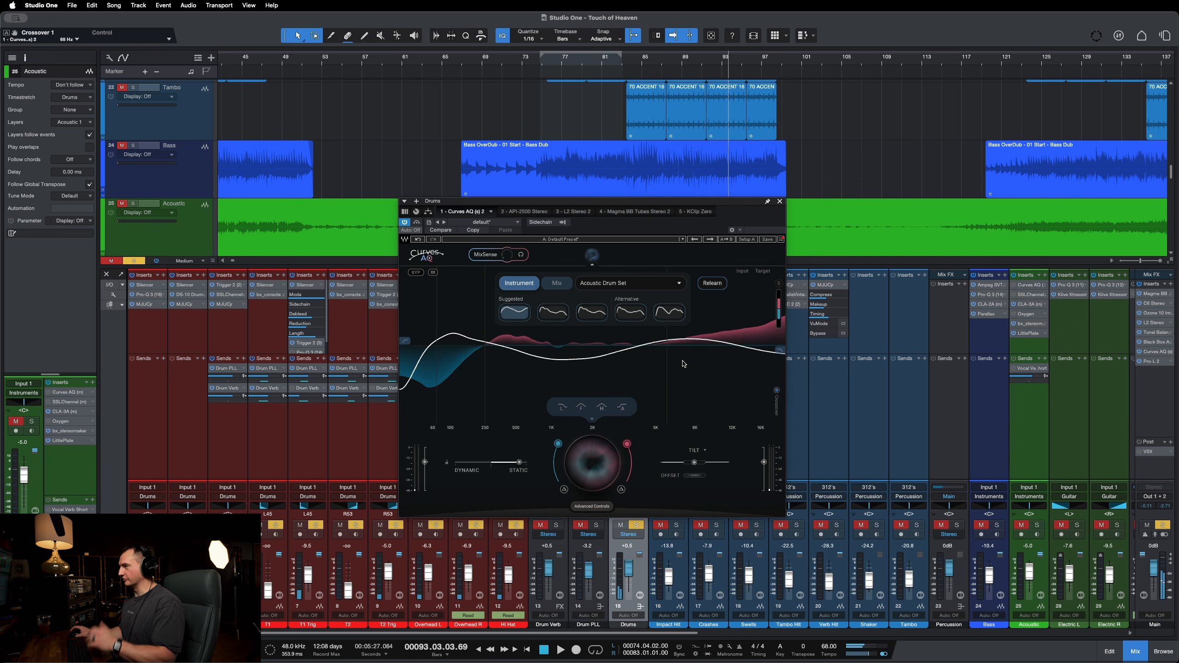
pyautogui.click(552, 312)
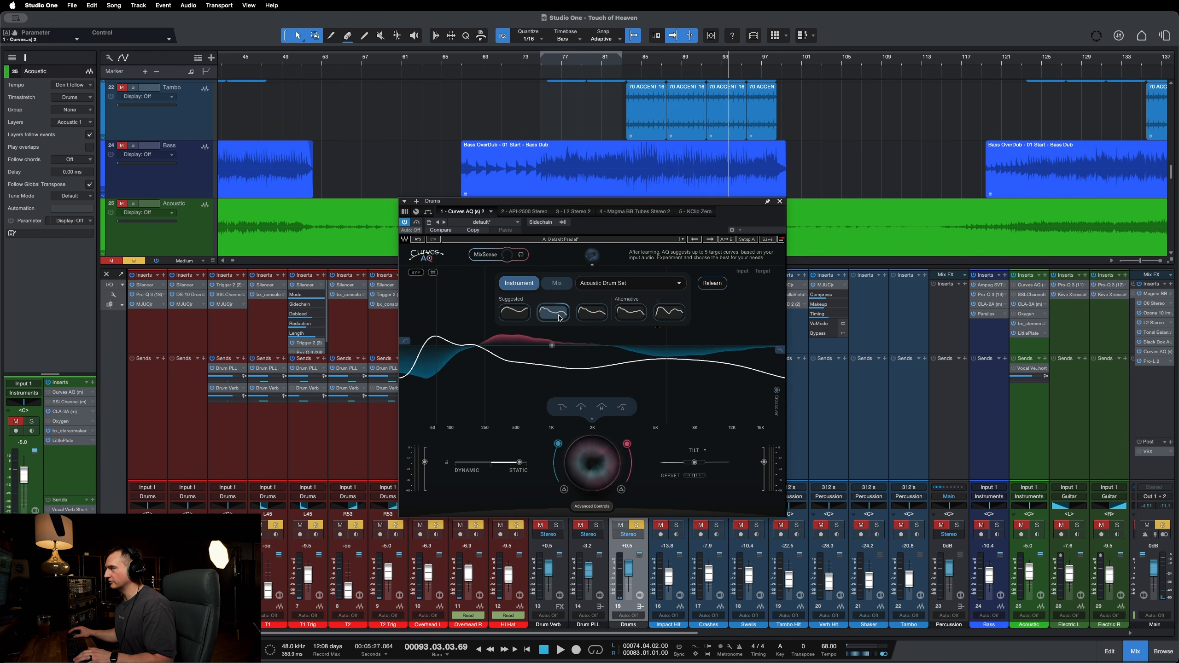
pyautogui.press('space')
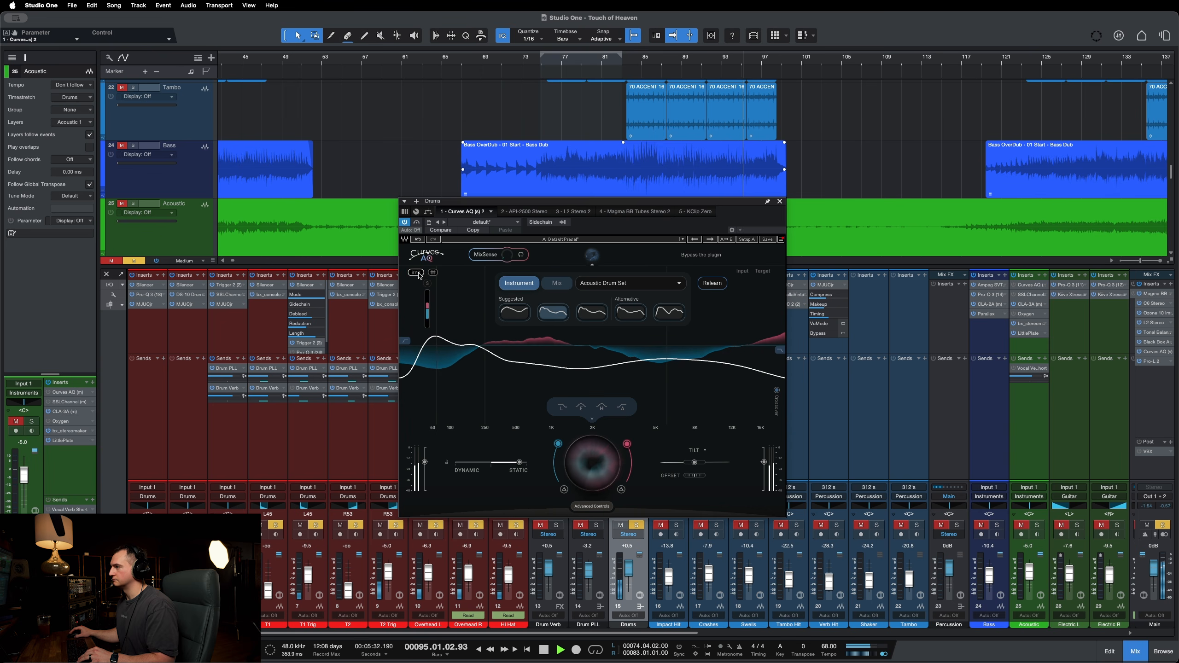
pyautogui.click(416, 273)
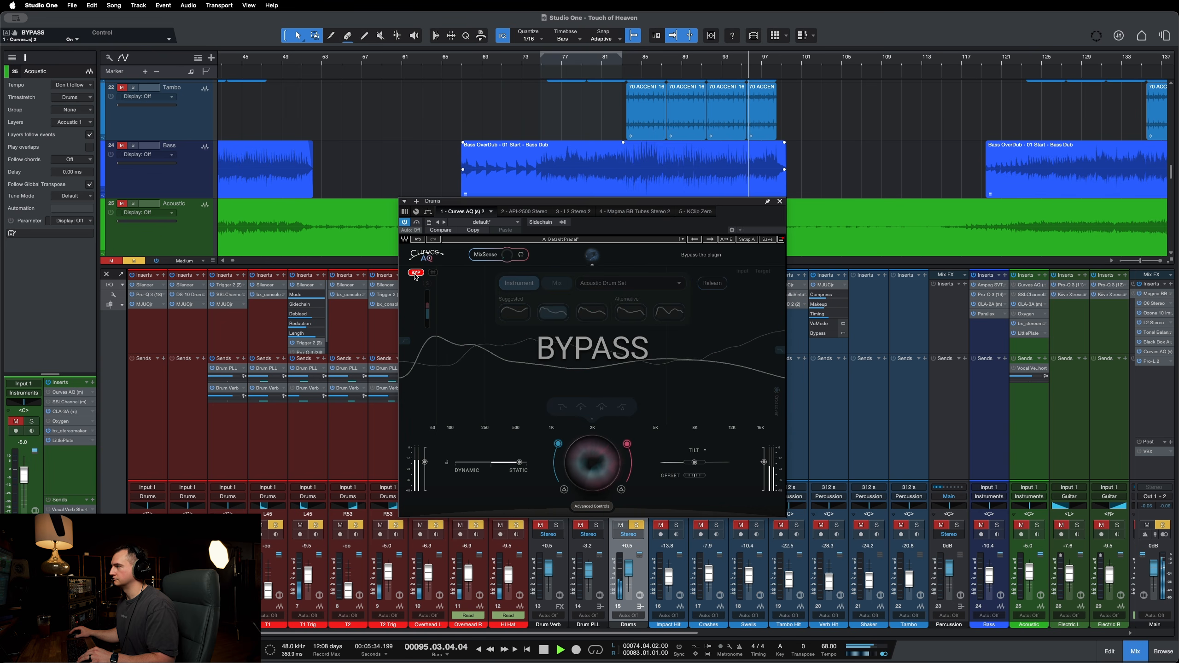
pyautogui.click(416, 273)
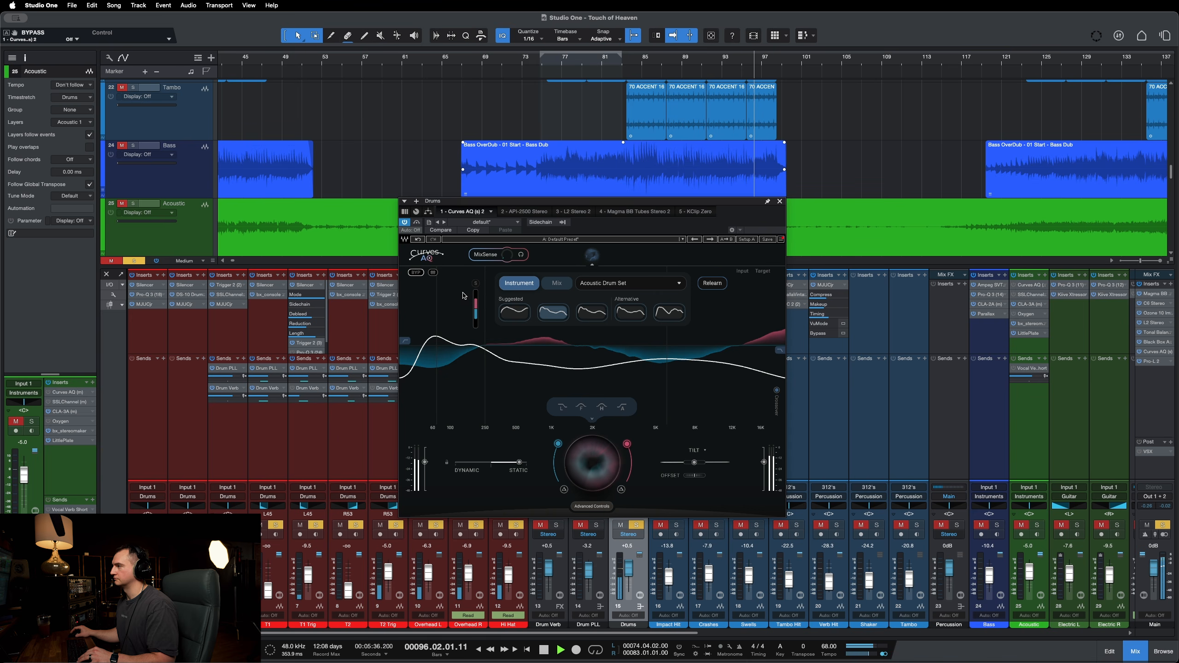
# Step: Audition the remaining drum target curves during playback, return to the first suggested curve, and stop playback
pyautogui.click(591, 312)
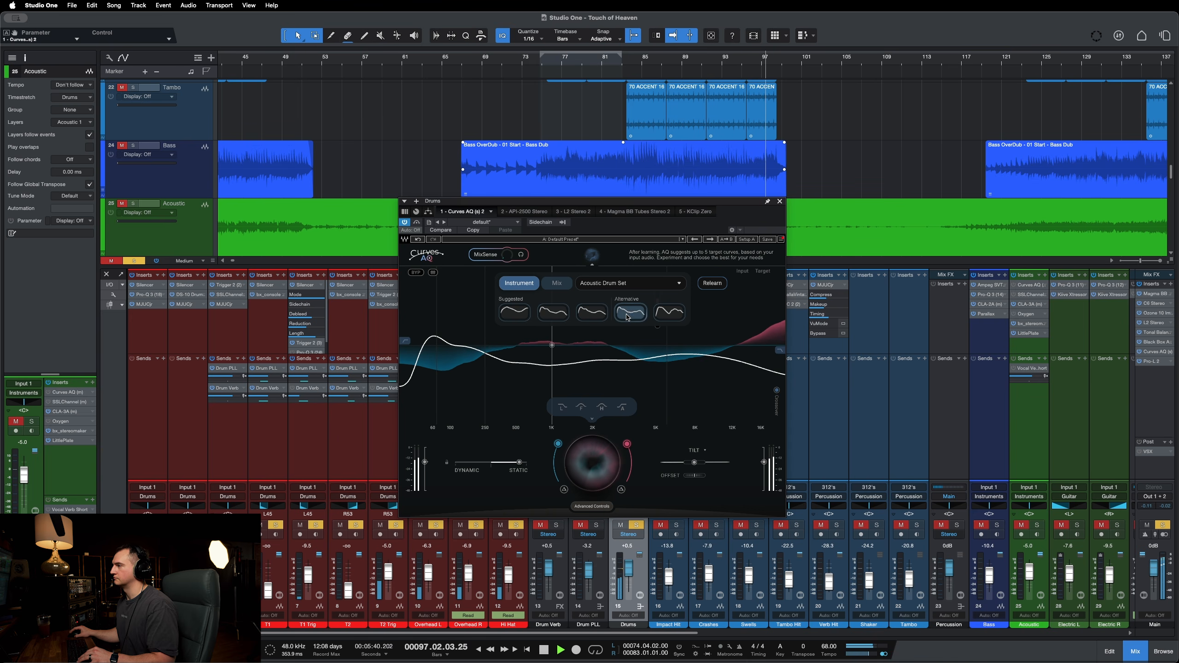
pyautogui.click(673, 316)
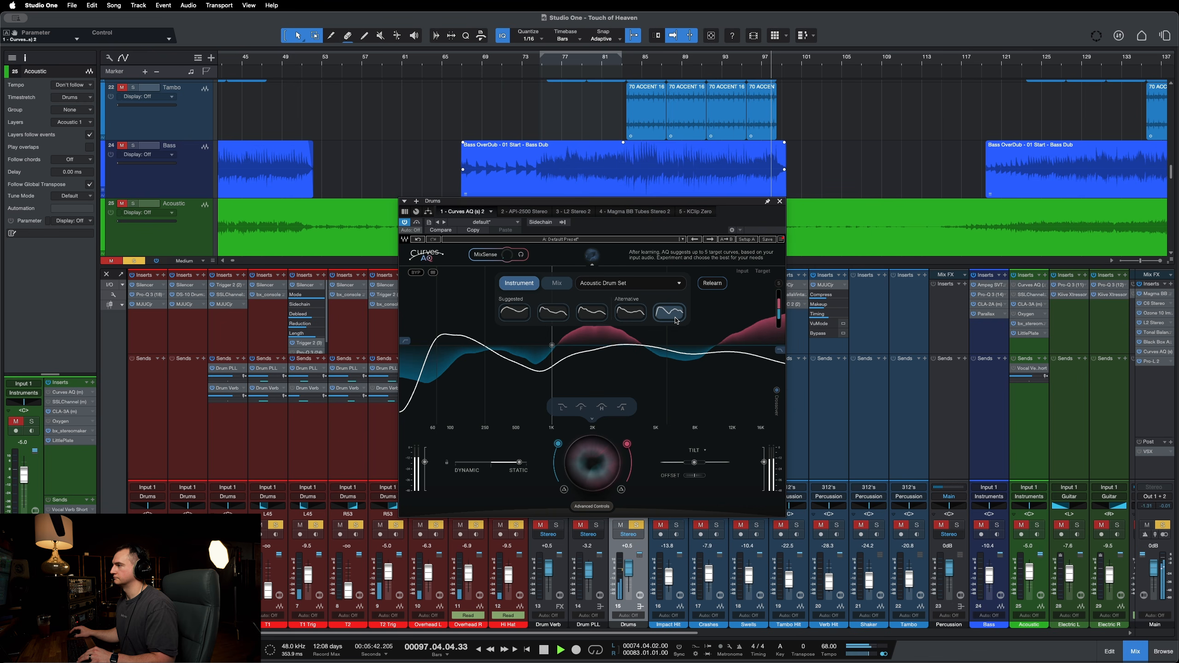
pyautogui.click(512, 317)
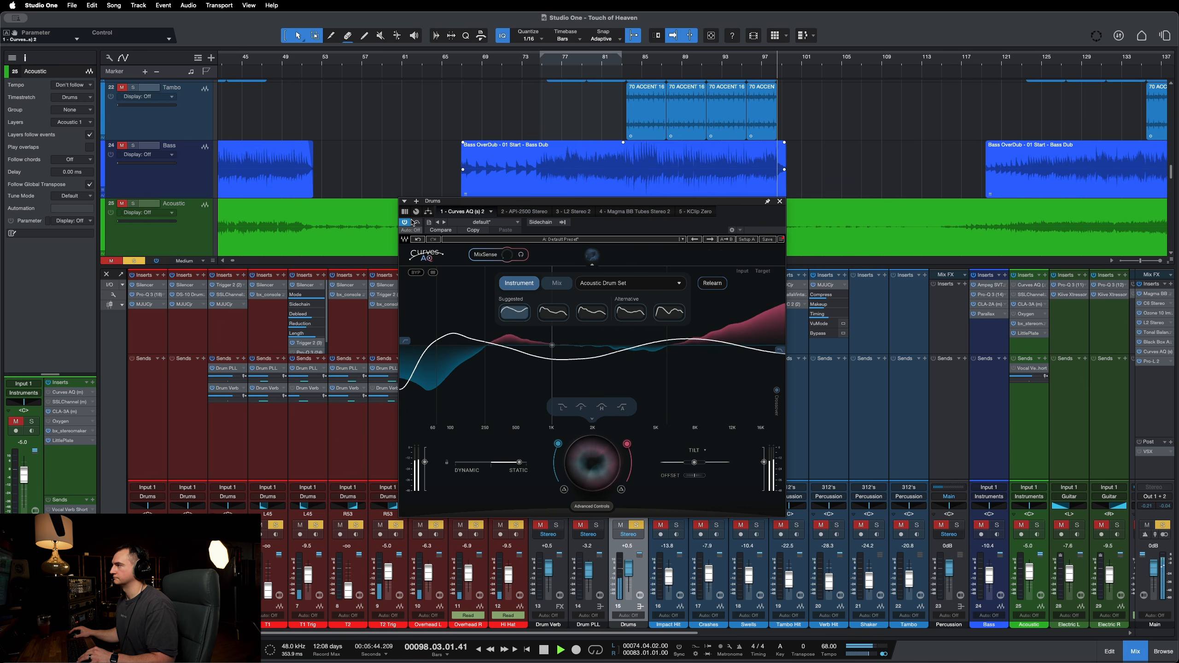
pyautogui.press('space')
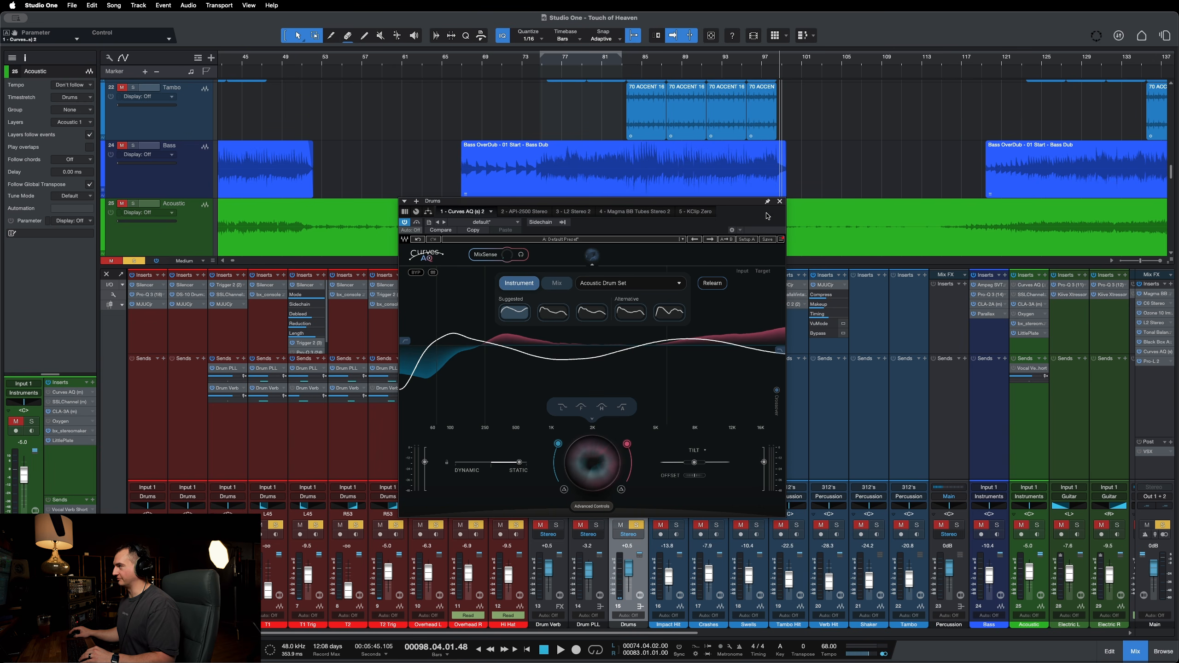
# Step: Close the Drums bus's Curves AQ window and clear the solo
pyautogui.click(780, 202)
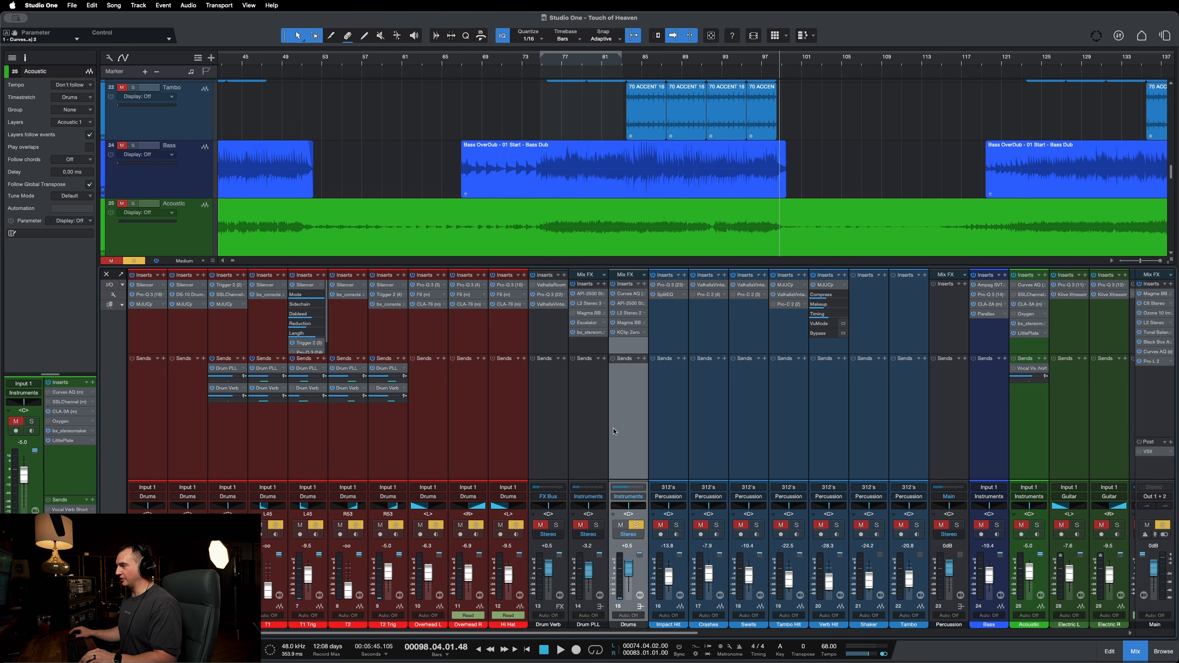
pyautogui.hotkey('shift', 's')
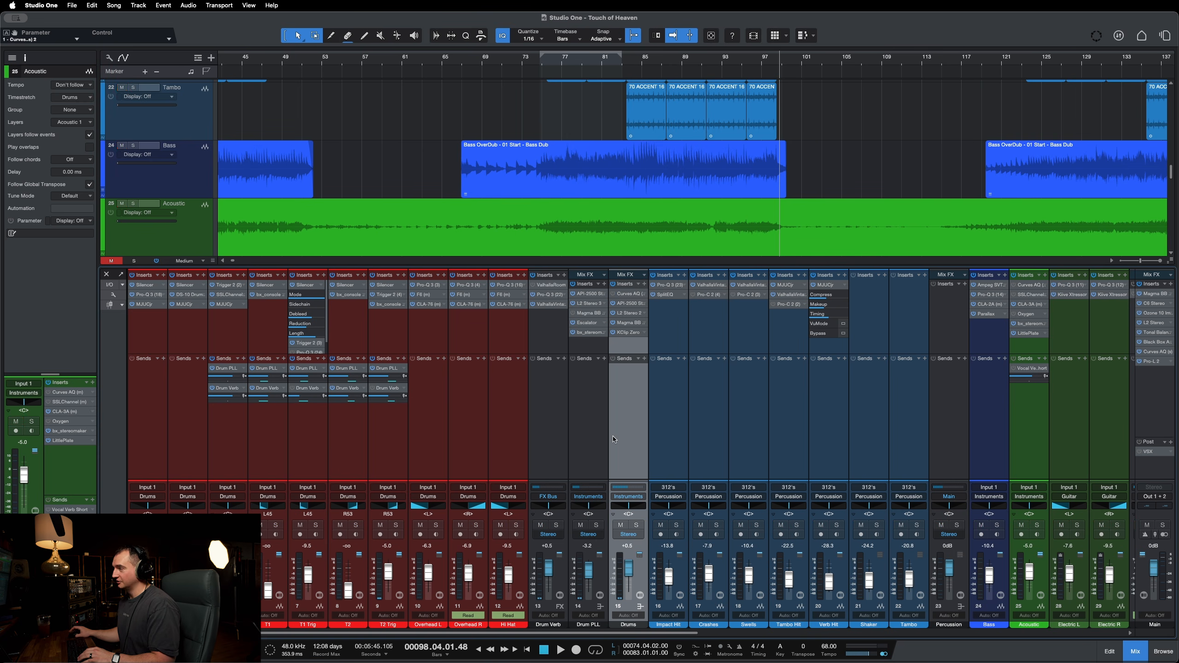
pyautogui.hscroll(3, 697, 478)
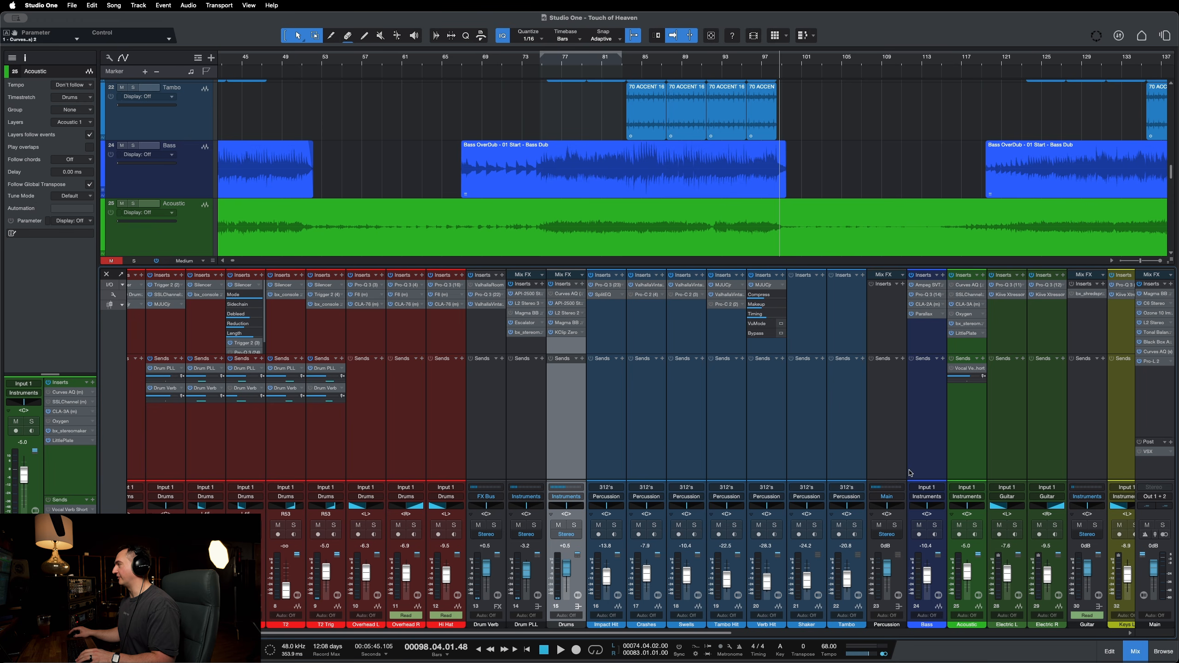
# Step: Open Curves AQ on the Main channel, move its window clear of the timeline, and place the playhead at bar 86
pyautogui.click(1149, 354)
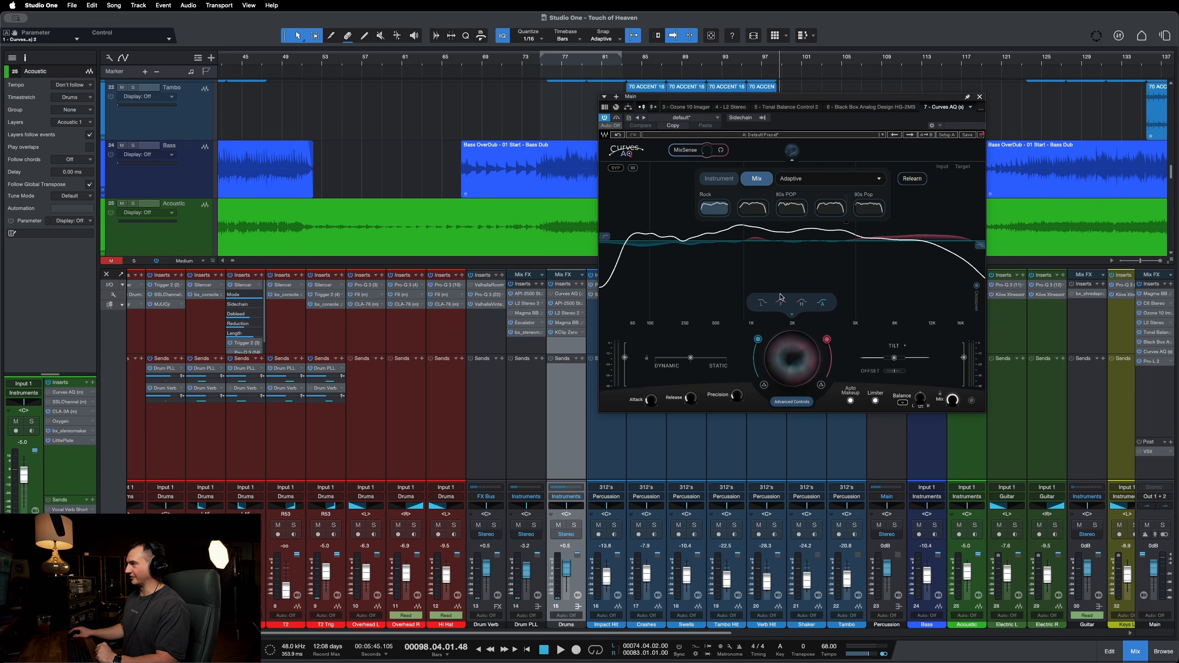
pyautogui.moveTo(789, 99); pyautogui.dragTo(665, 265)
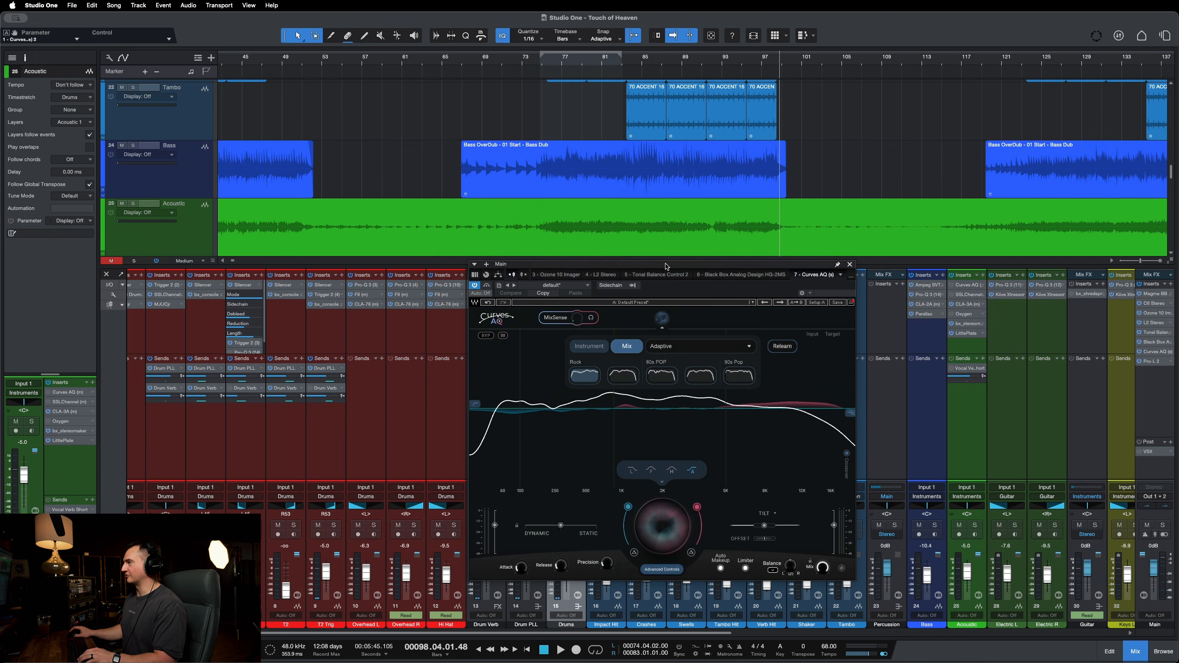
pyautogui.hscroll(-2, 626, 87)
pyautogui.click(679, 73)
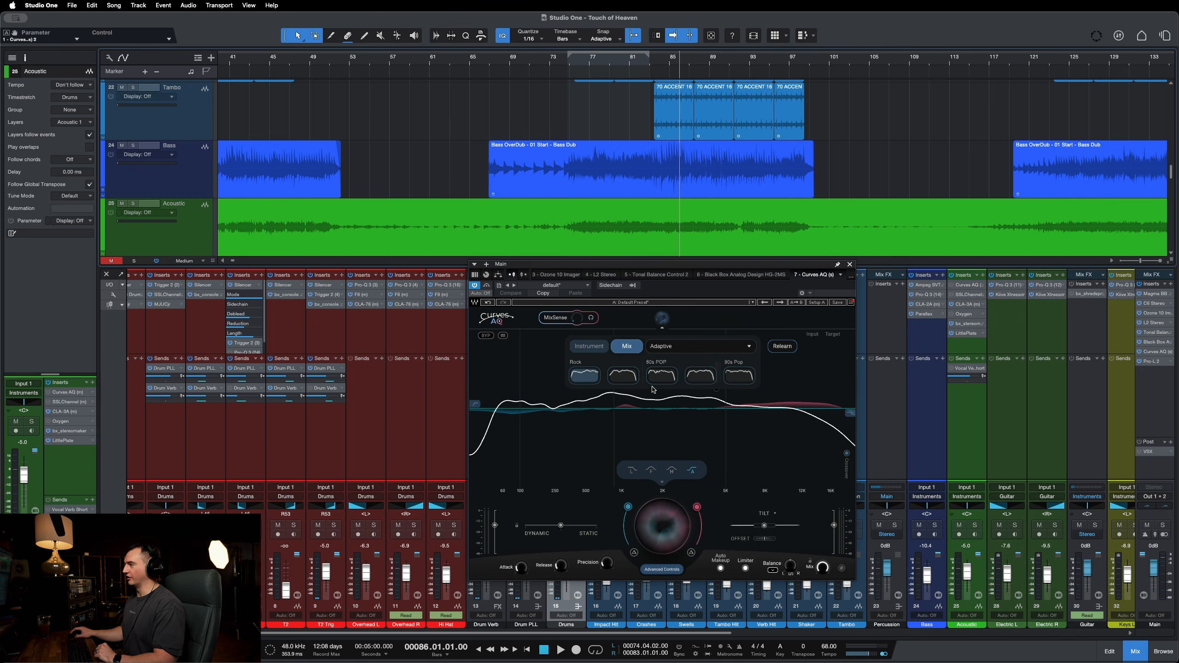
# Step: Bypass Curves AQ on the Main channel, play the full mix from bar 86, and re-enable the plug-in
pyautogui.click(485, 286)
pyautogui.moveTo(650, 267); pyautogui.dragTo(647, 250)
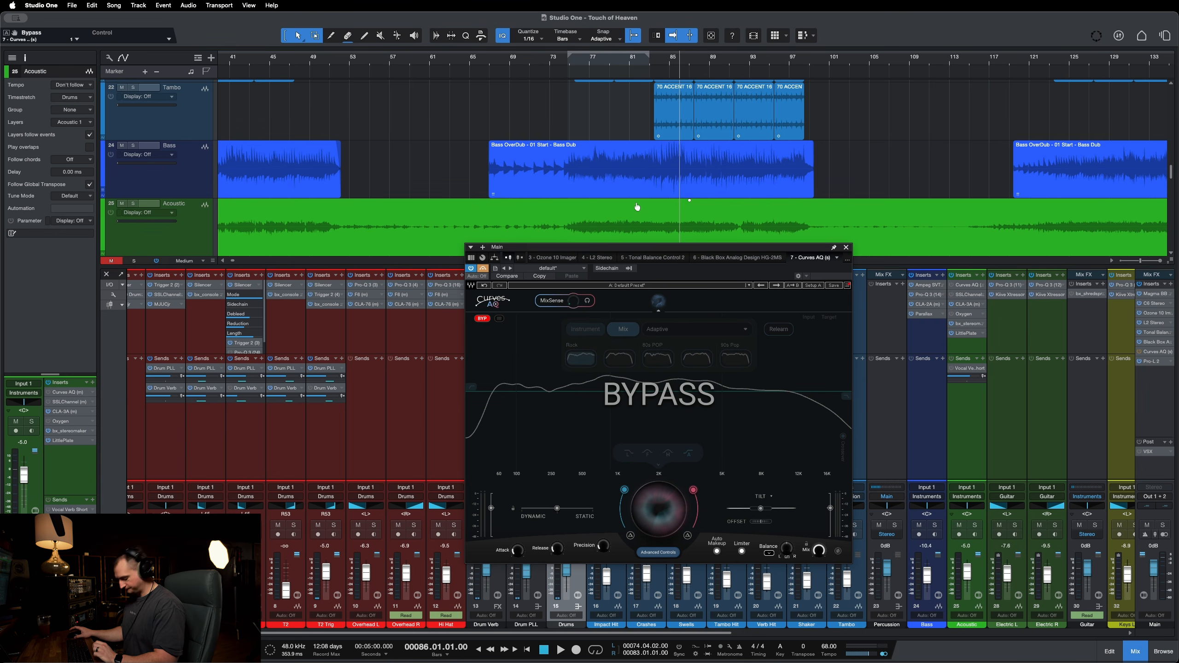
pyautogui.press('space')
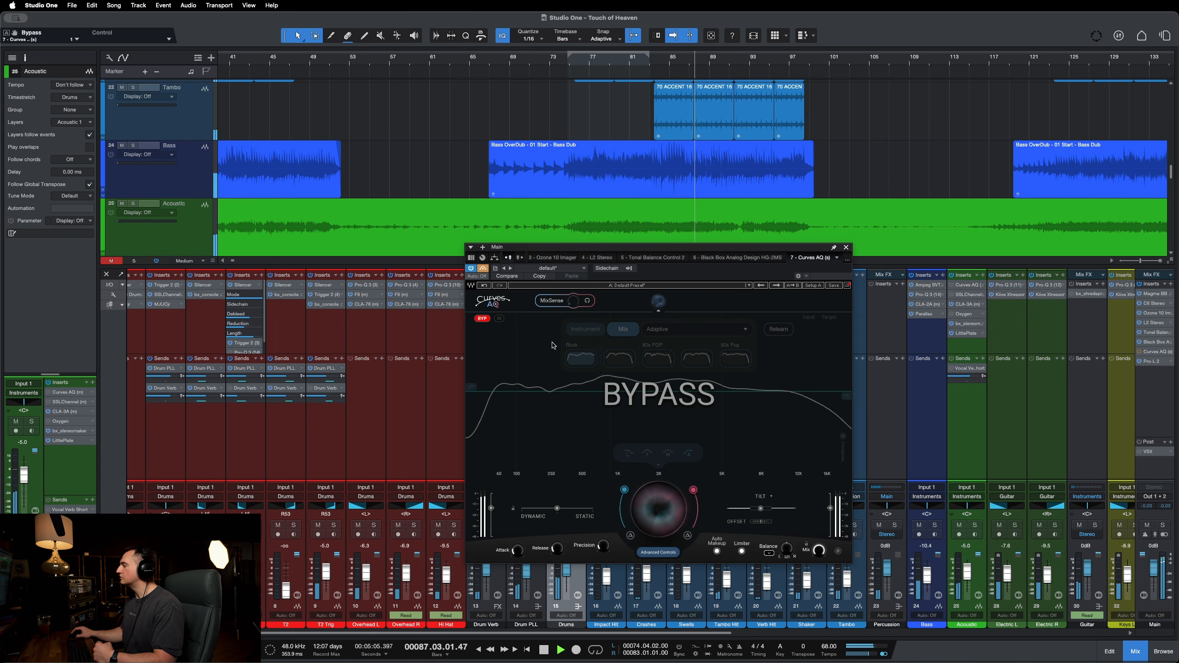
pyautogui.click(483, 318)
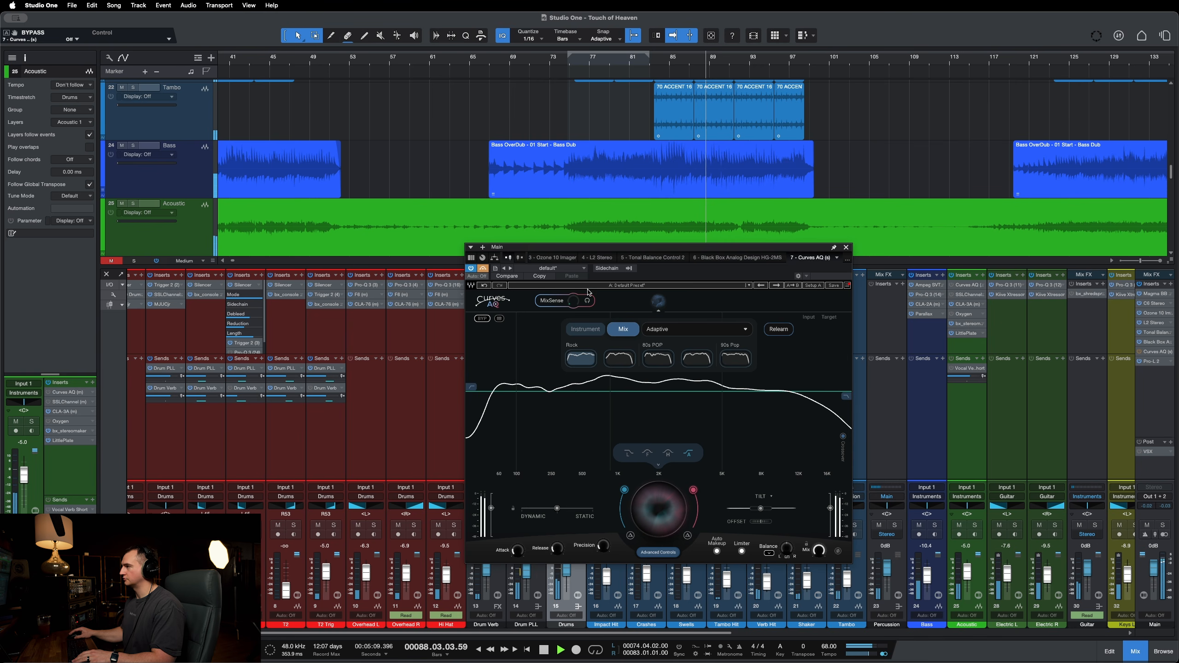
pyautogui.click(484, 269)
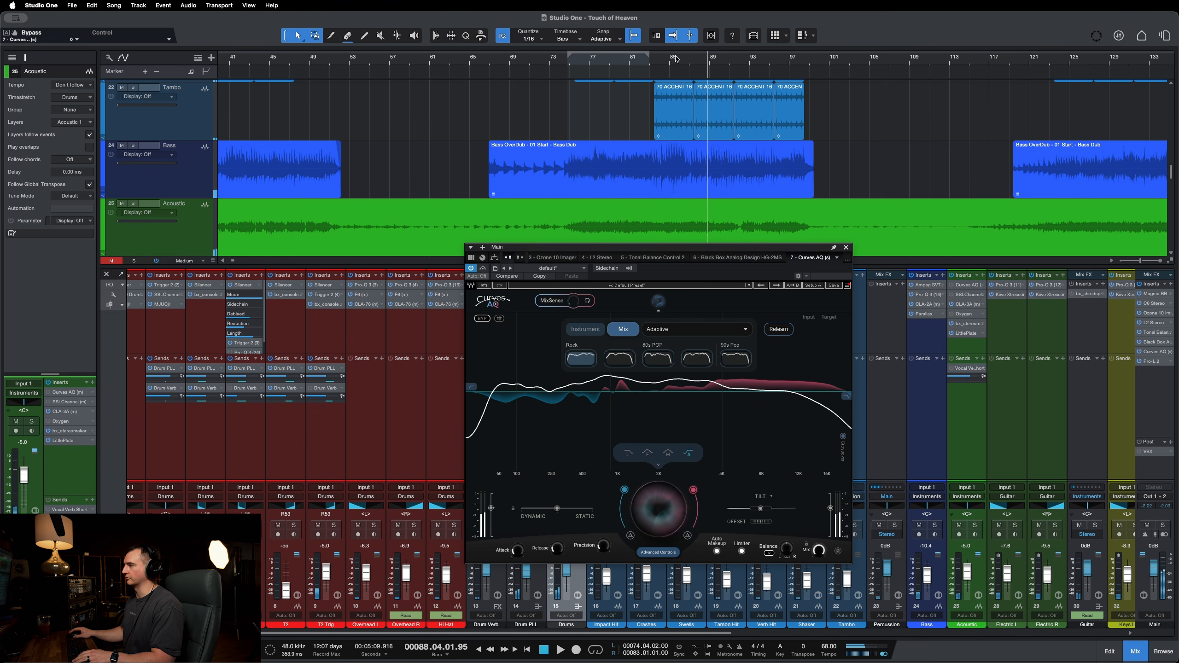
# Step: Replay the full mix from bar 86, switching the Main channel's Curves AQ bypass on and off to compare
pyautogui.press('space')
pyautogui.click(483, 319)
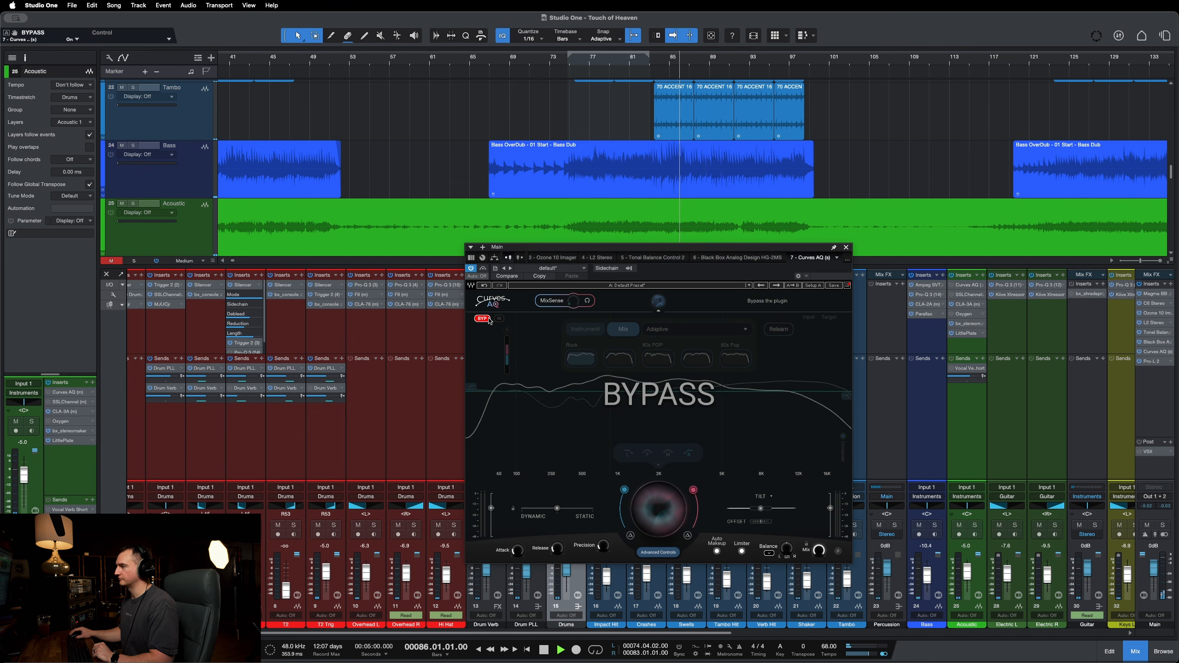
pyautogui.press('space')
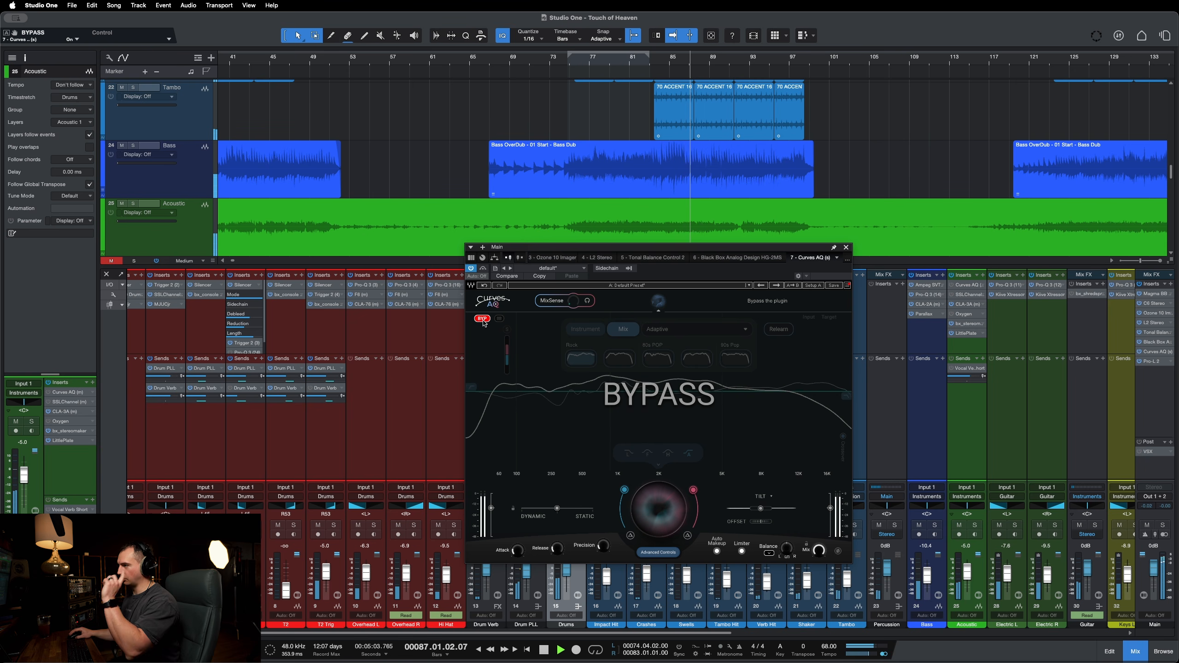
pyautogui.click(483, 319)
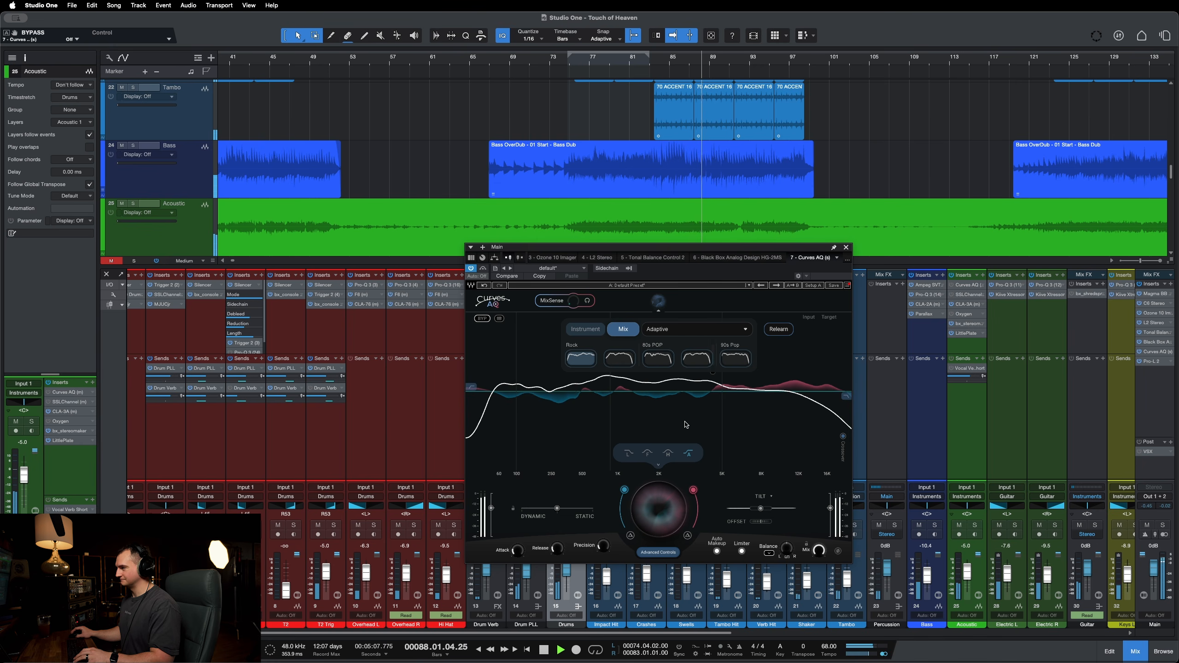
pyautogui.click(483, 269)
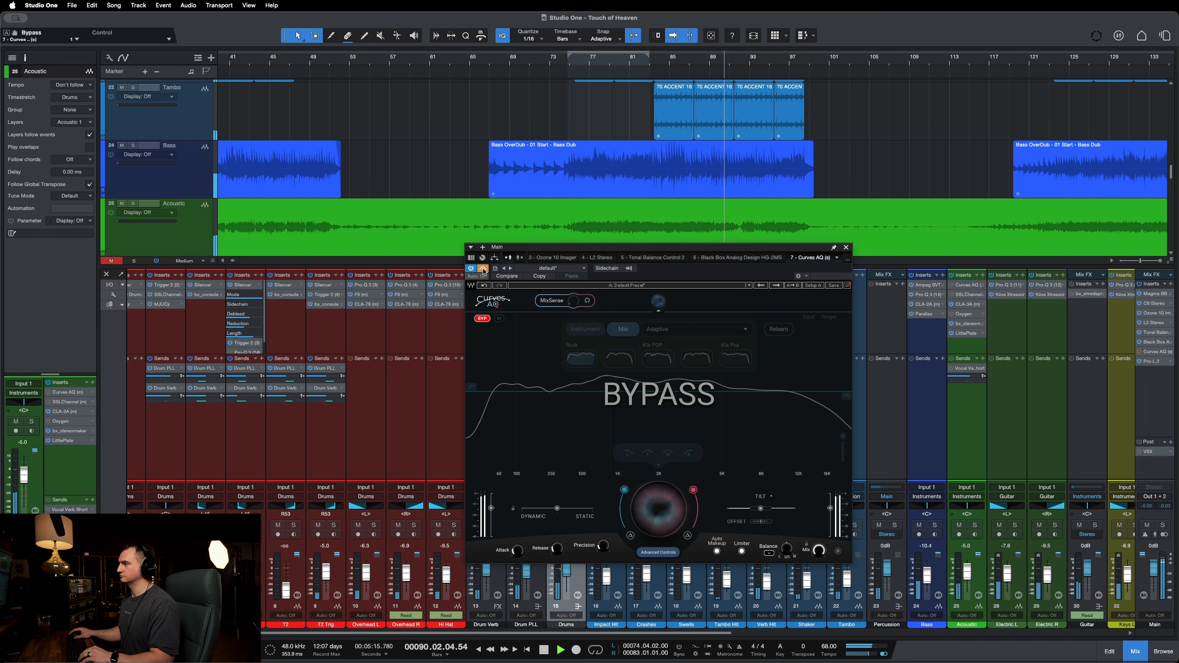
pyautogui.click(483, 270)
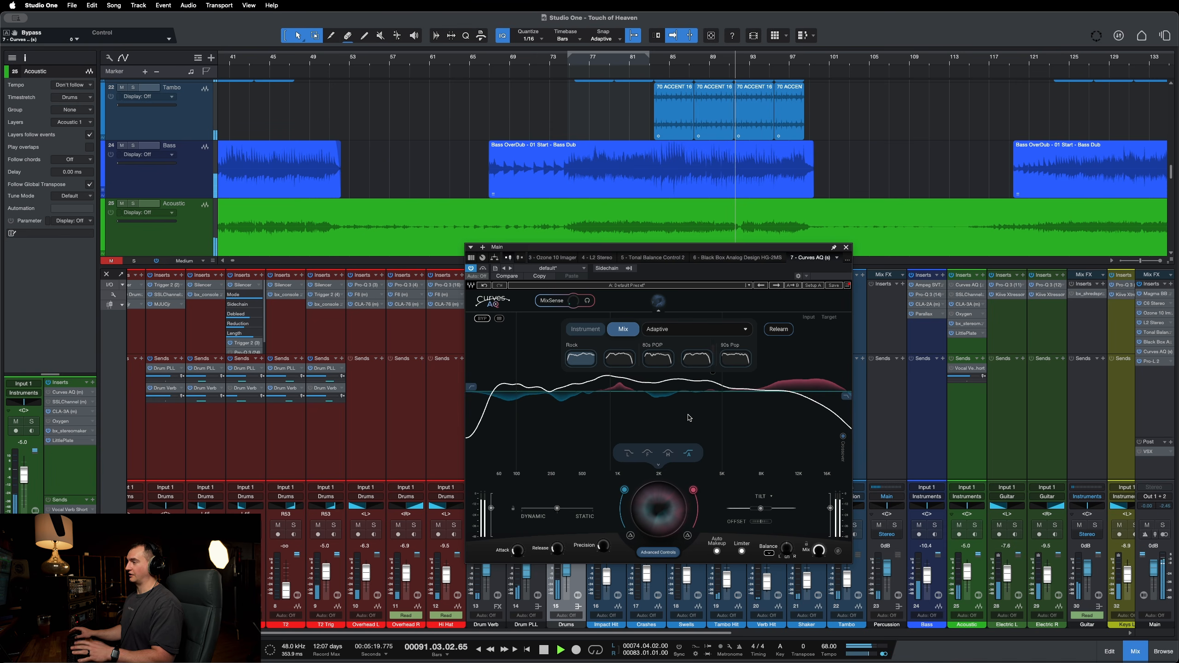
# Step: Play the mix from bar 83 and audition the five suggested target curves in Curves AQ, finishing on the first Rock curve
pyautogui.press('space')
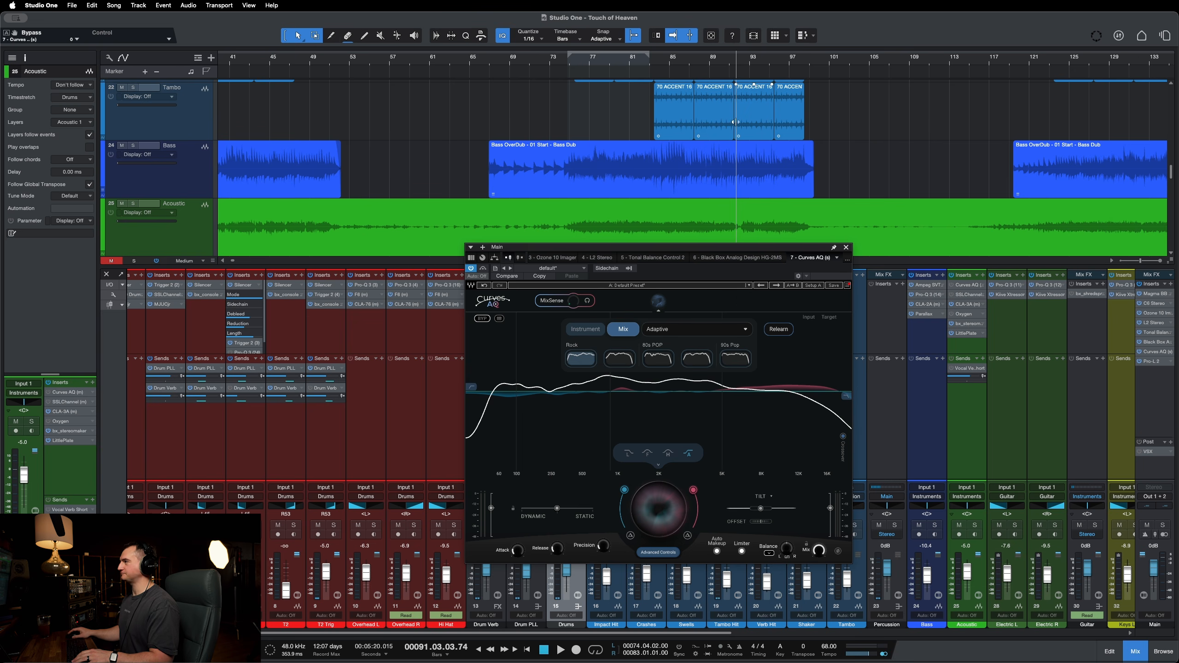
pyautogui.click(654, 61)
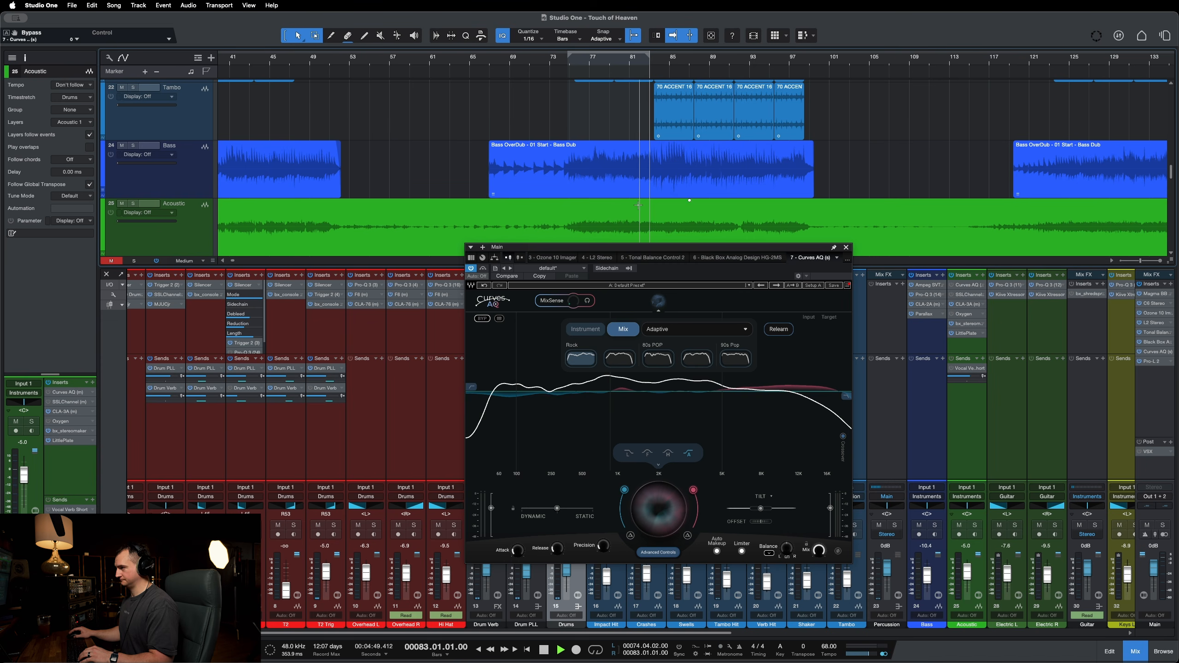
pyautogui.press('space')
pyautogui.click(620, 358)
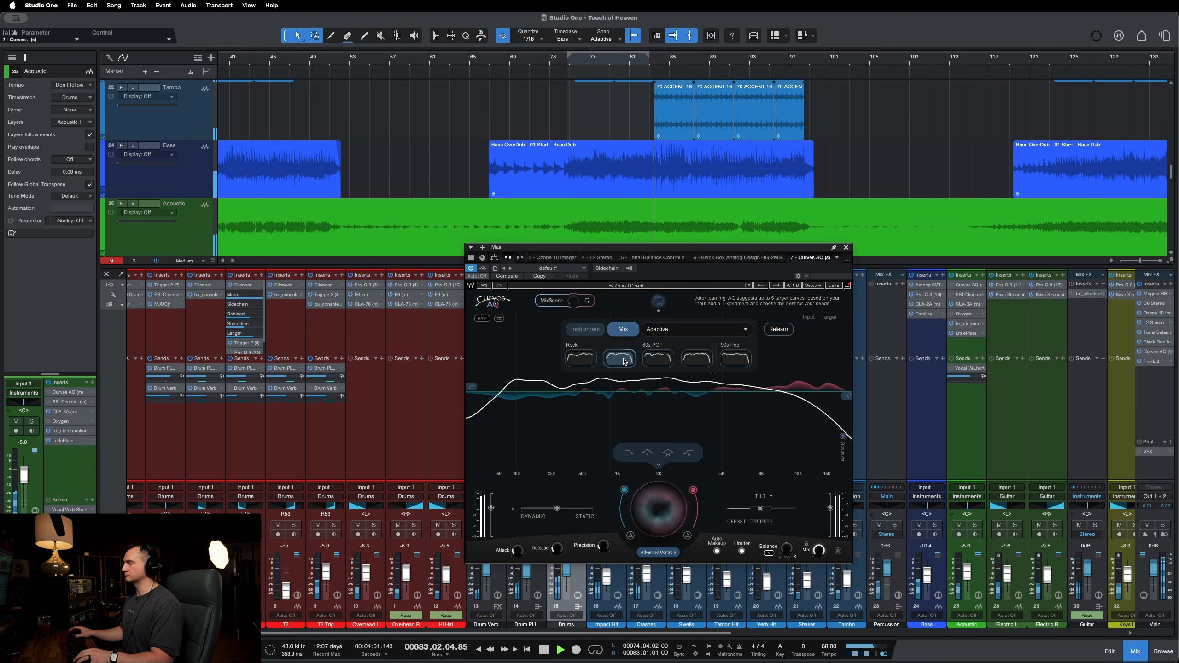
pyautogui.click(581, 358)
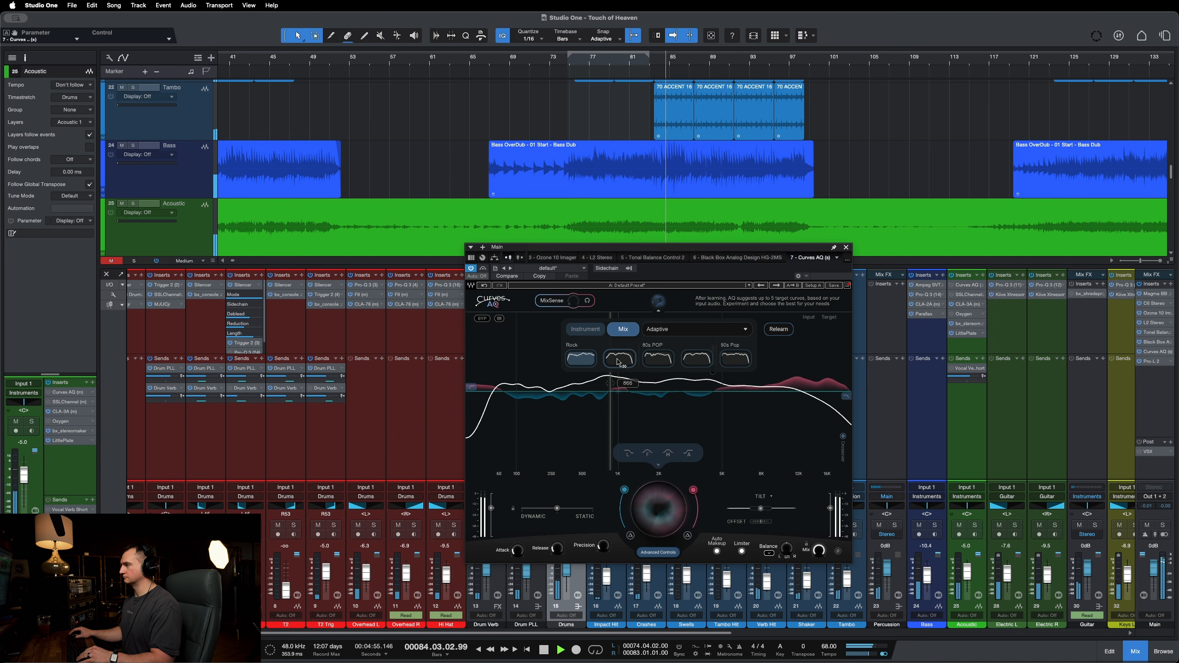
pyautogui.click(657, 358)
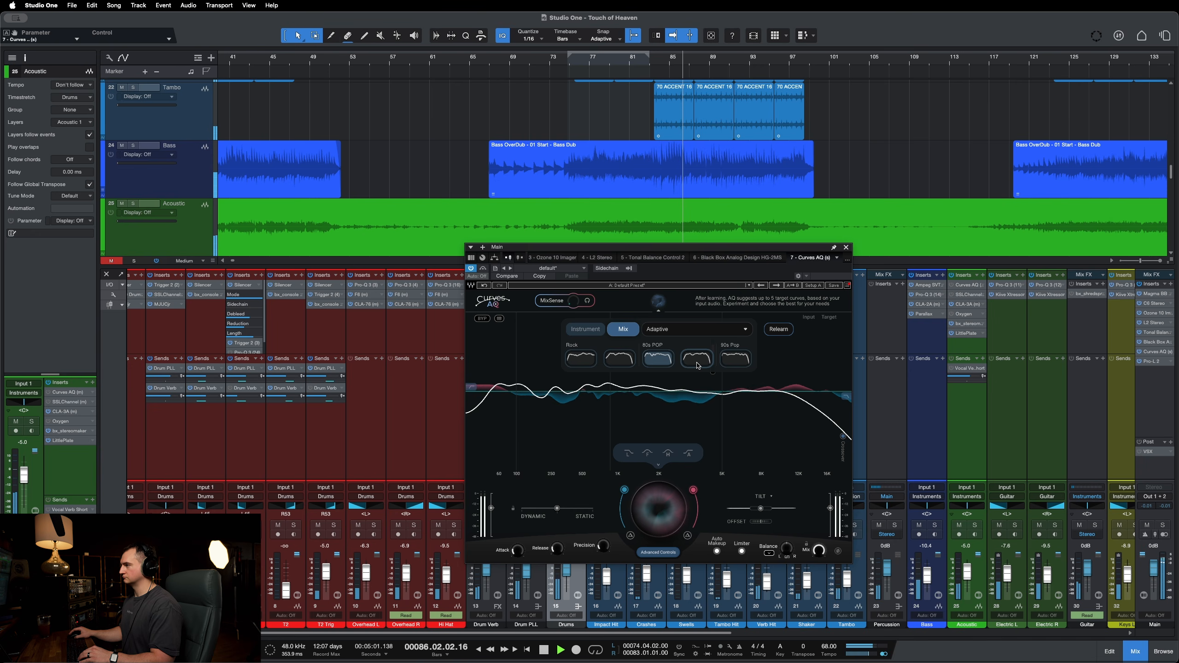
pyautogui.click(697, 361)
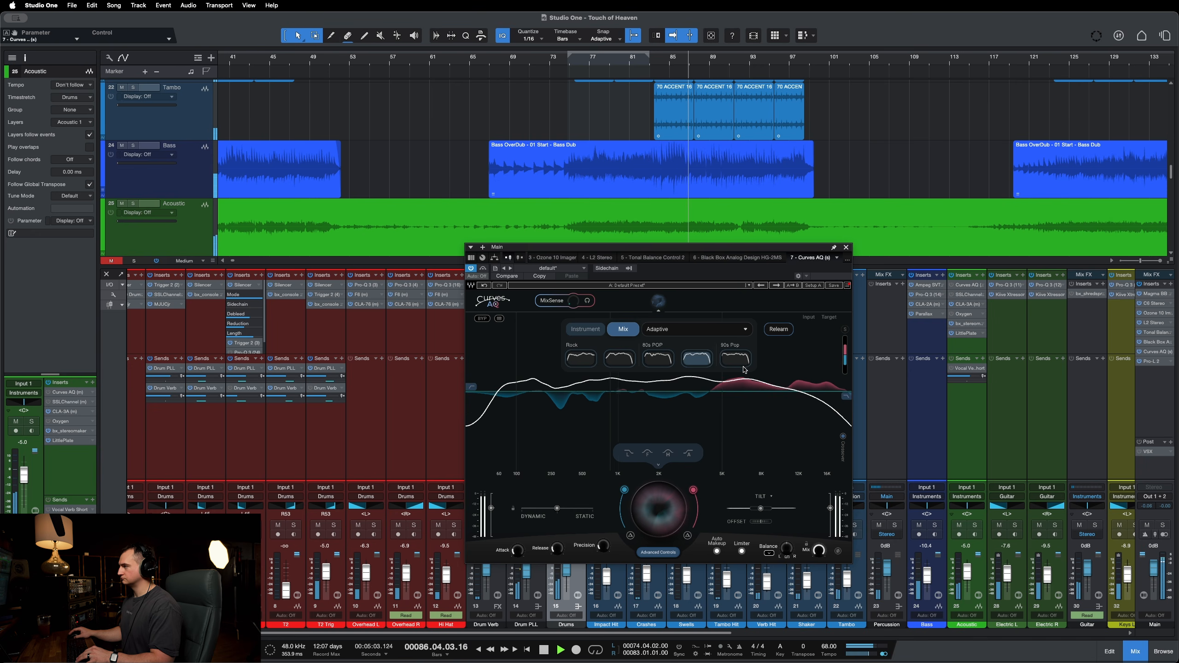
pyautogui.click(738, 364)
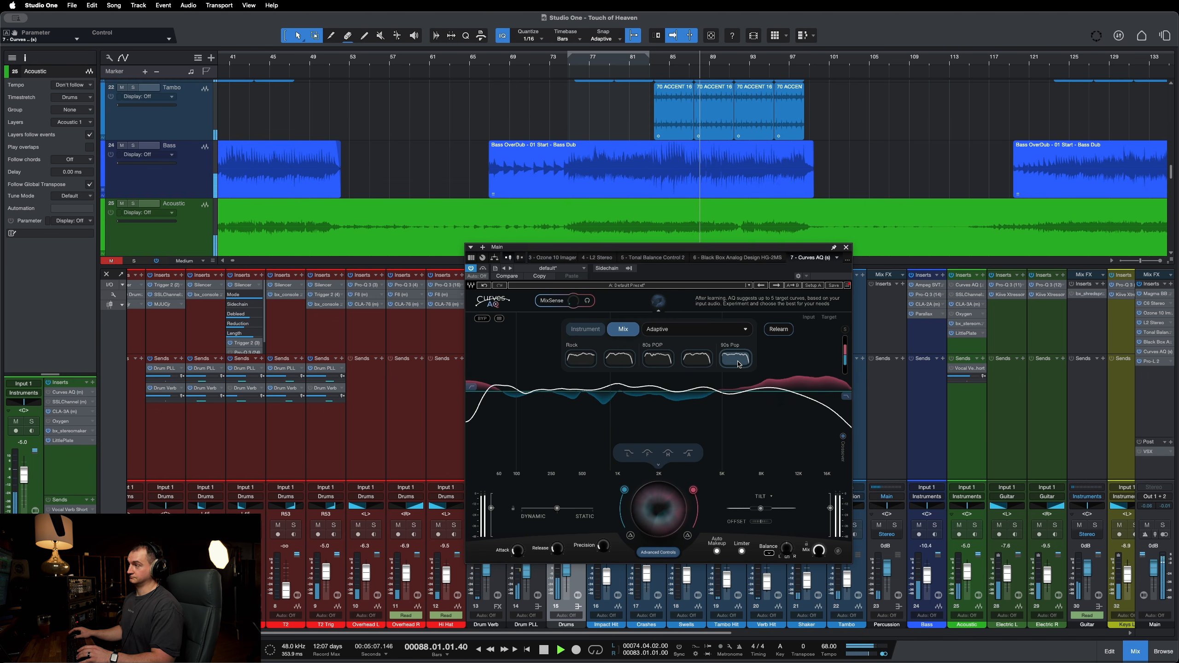
pyautogui.click(569, 356)
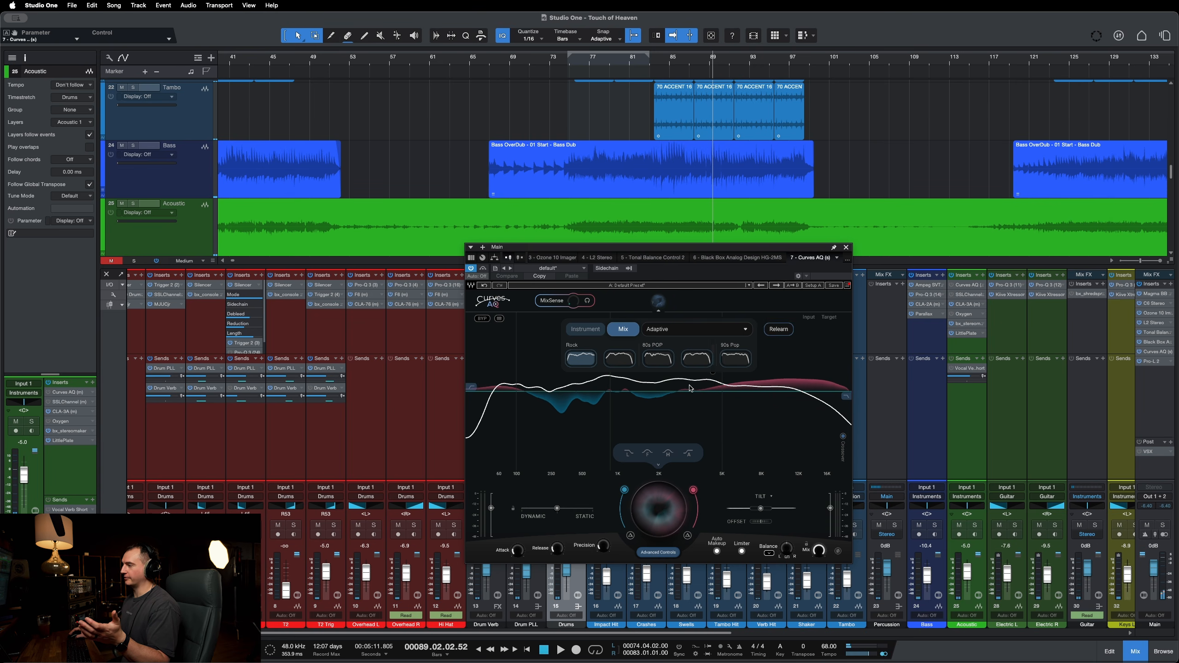
# Step: Lower Curves AQ's Mix amount to nearly 0%, raise it back to 100% during playback, and close the plug-in window
pyautogui.click(831, 319)
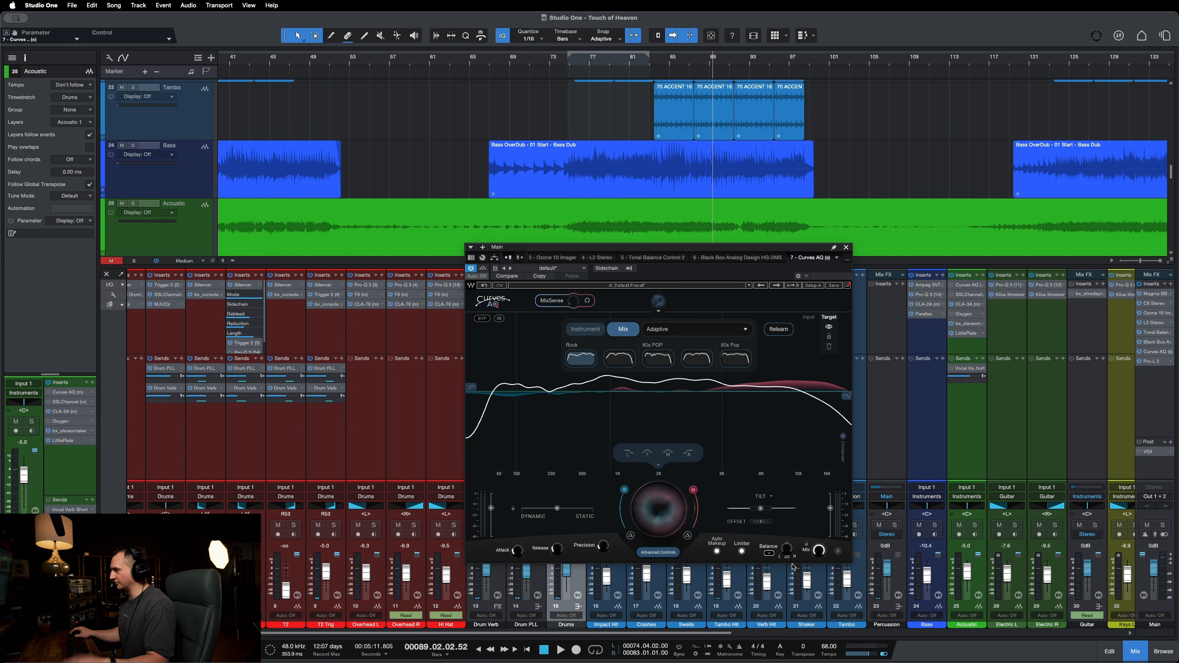
pyautogui.moveTo(818, 550); pyautogui.dragTo(818, 563)
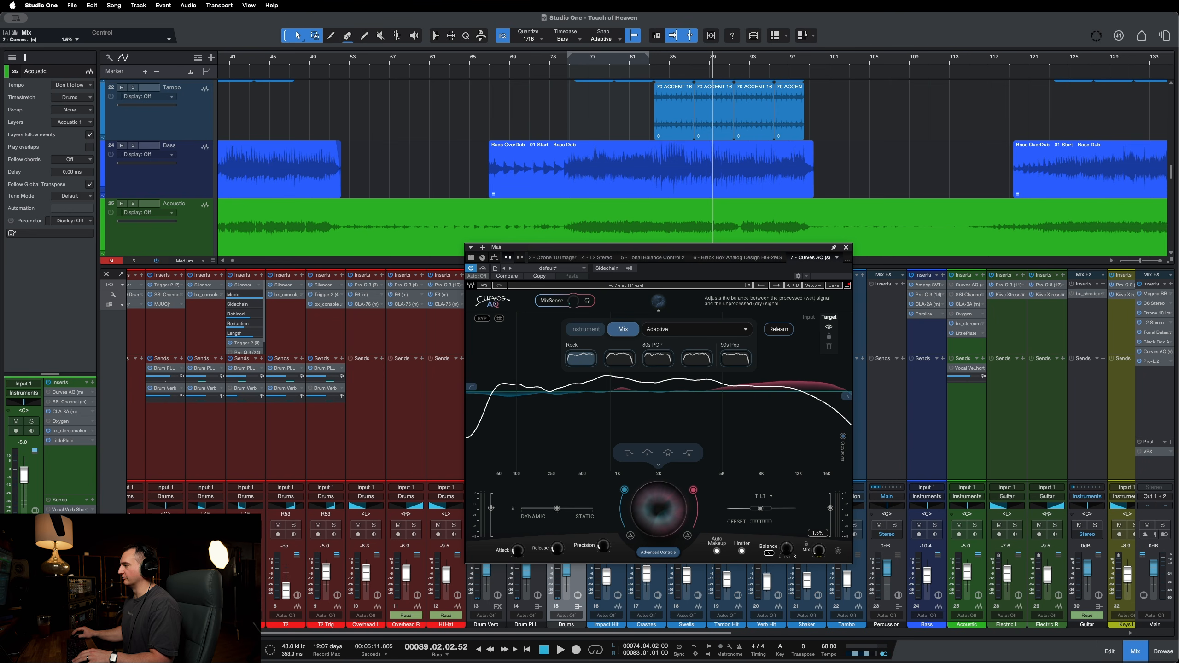
pyautogui.press('space')
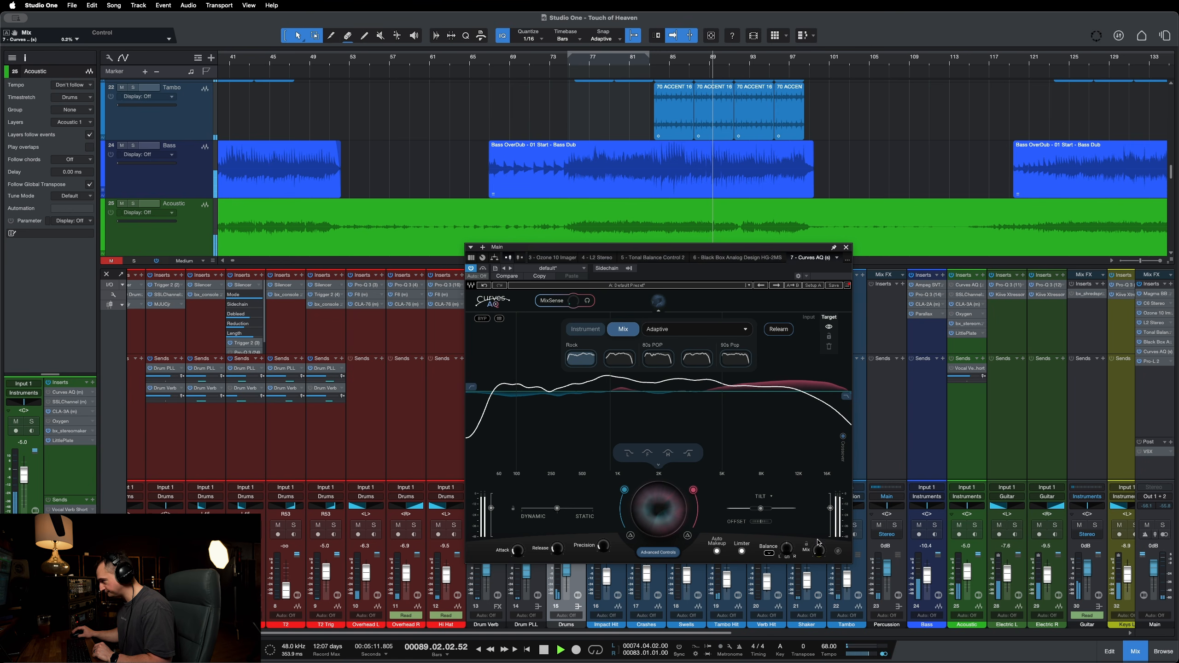
pyautogui.moveTo(819, 550); pyautogui.dragTo(819, 511)
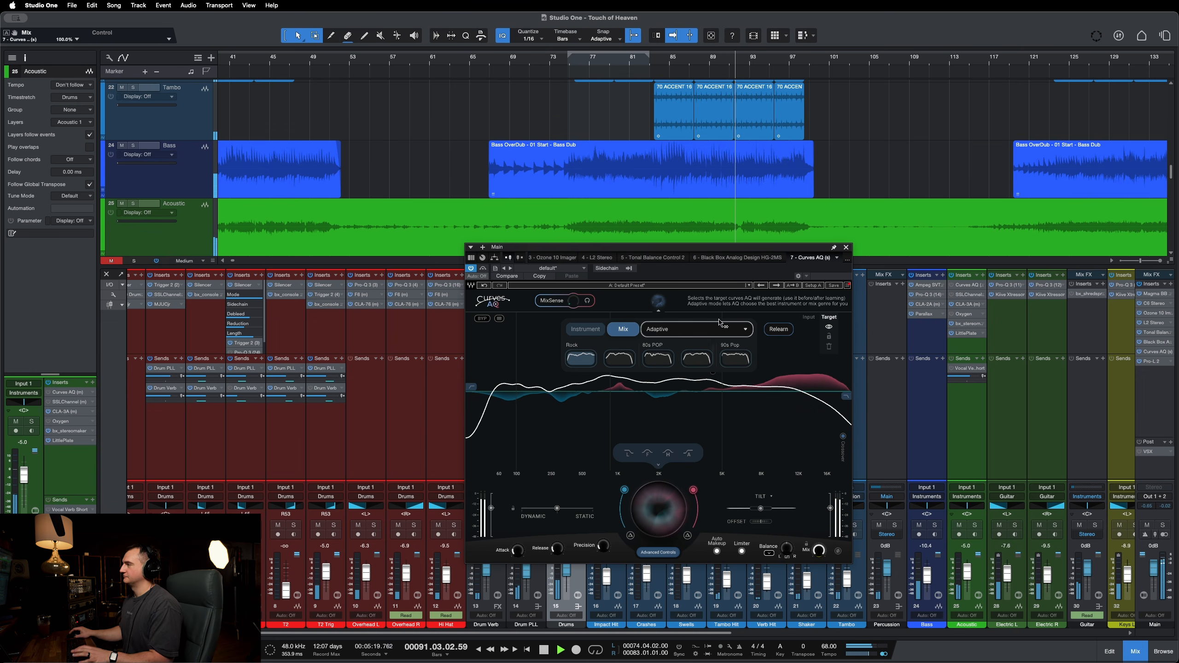
pyautogui.click(844, 247)
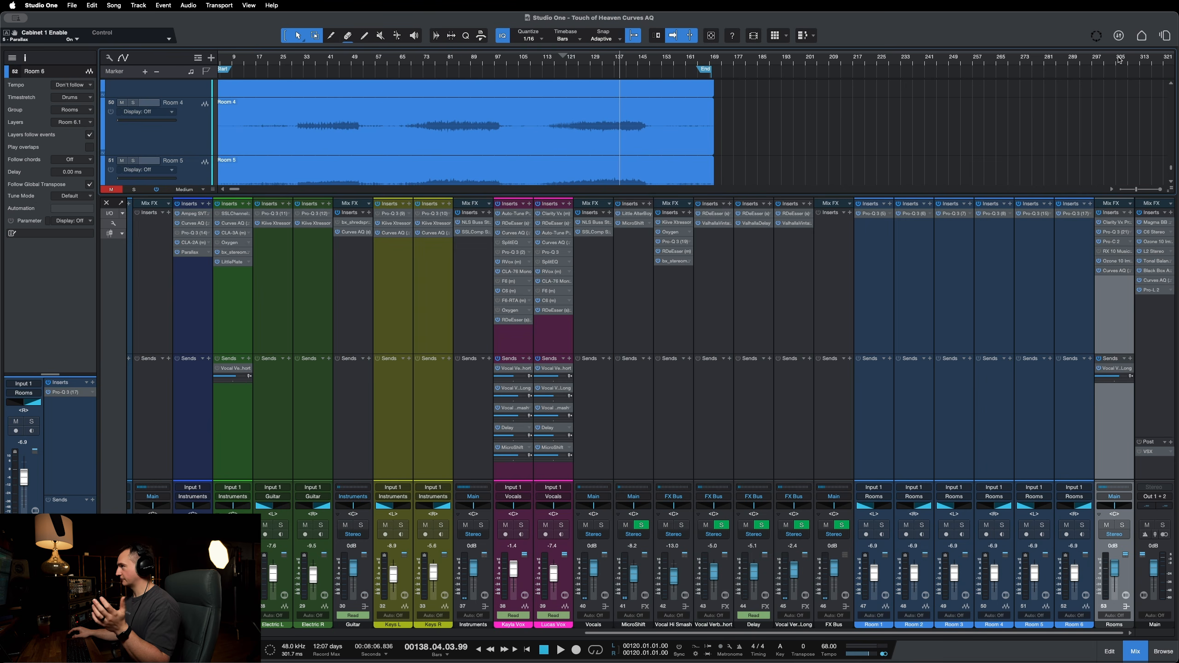
# Step: Review the inserts across the mixer, briefly opening F6 and F6-RTA on the first vocal channel and Curves AQ on the Rooms bus
pyautogui.hscroll(-15, 662, 345)
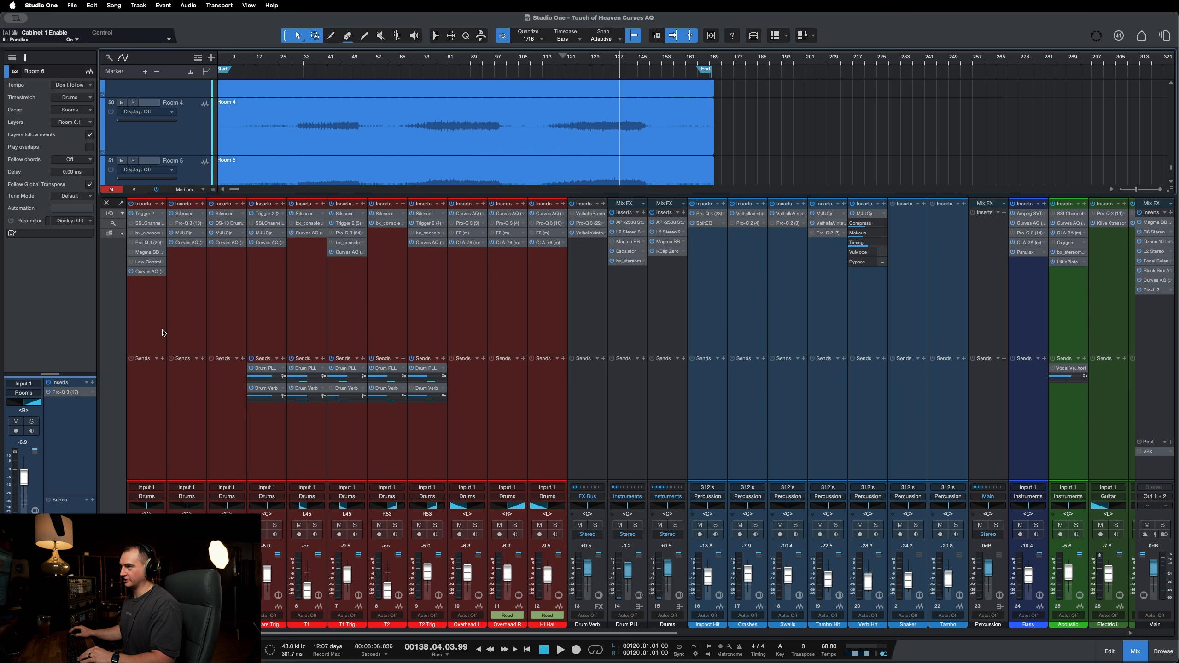
pyautogui.moveTo(543, 633); pyautogui.dragTo(908, 606)
pyautogui.hscroll(5, 908, 606)
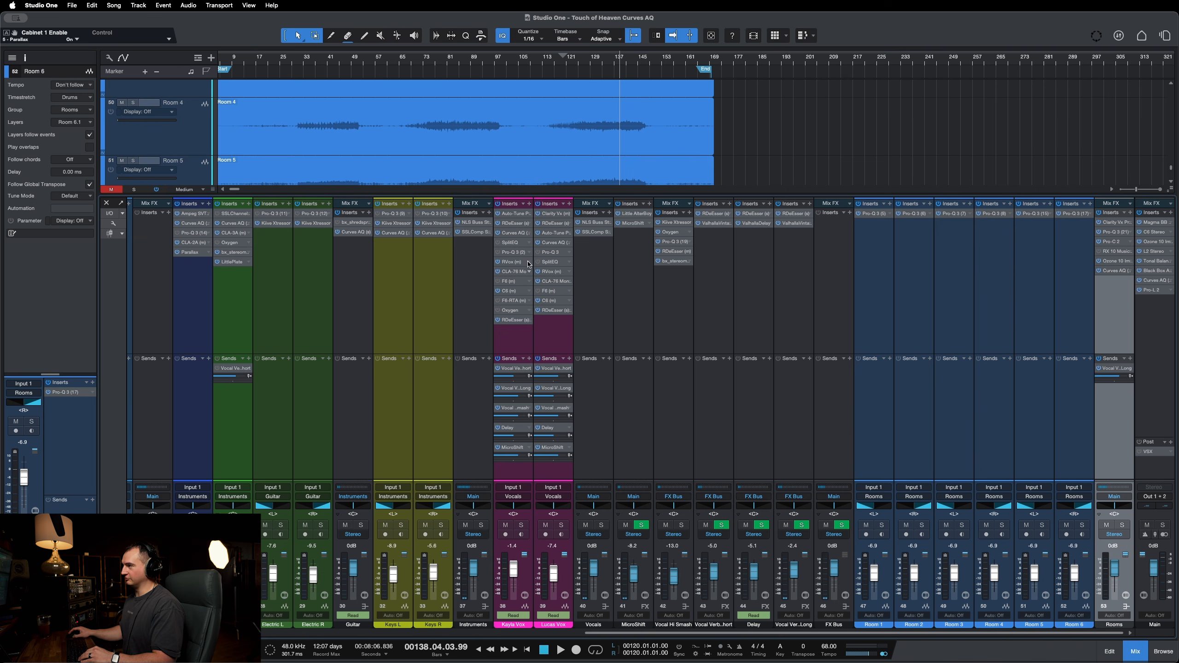
pyautogui.doubleClick(509, 281)
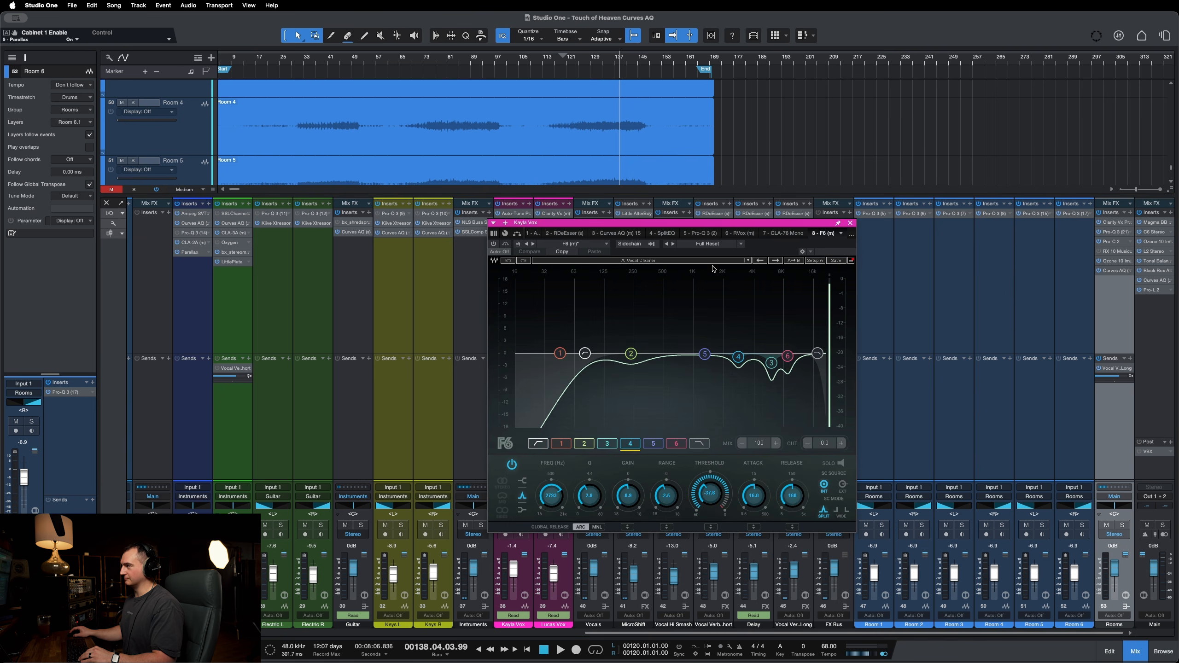
pyautogui.click(851, 223)
pyautogui.doubleClick(508, 300)
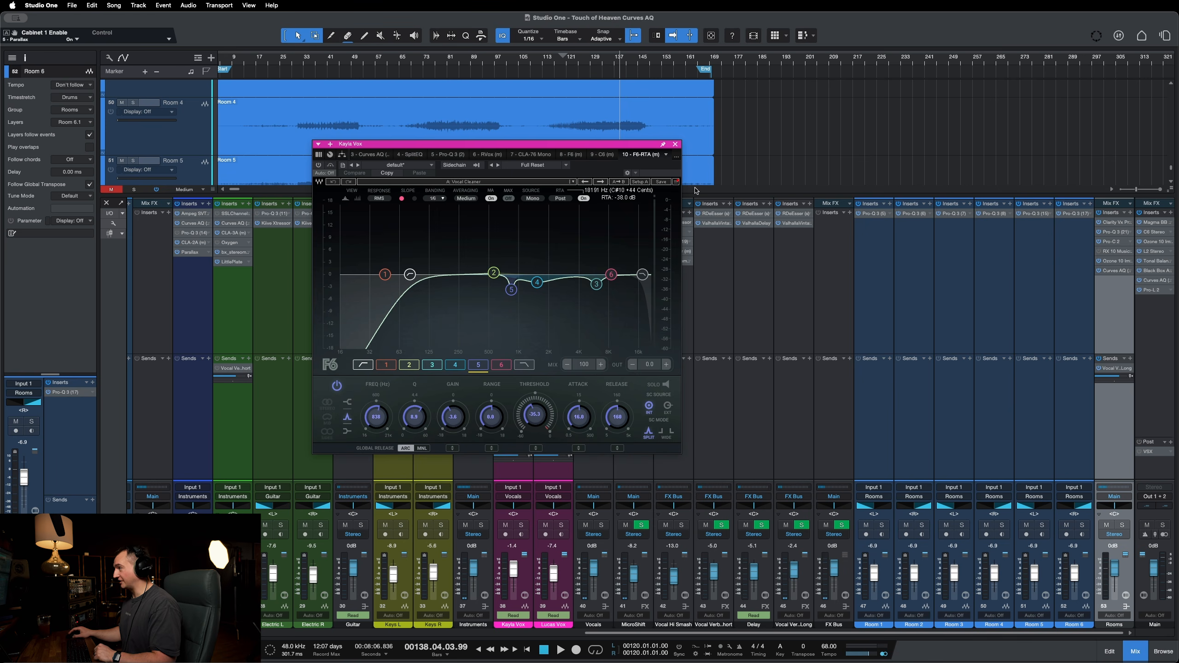
pyautogui.click(675, 145)
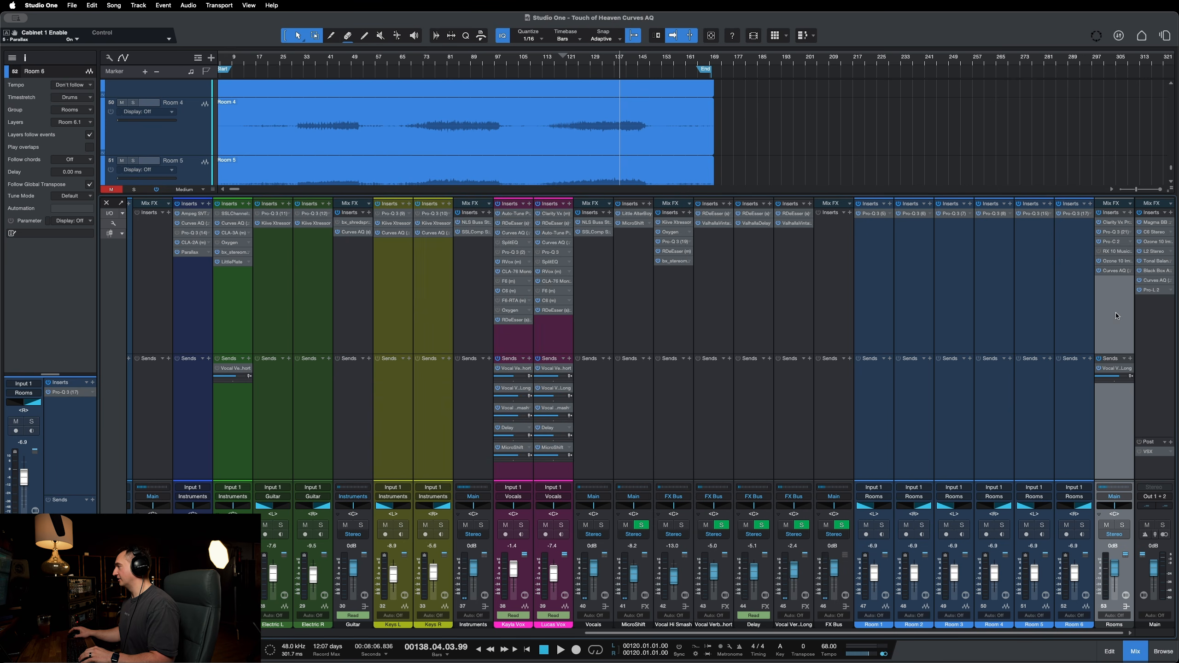
pyautogui.doubleClick(1115, 273)
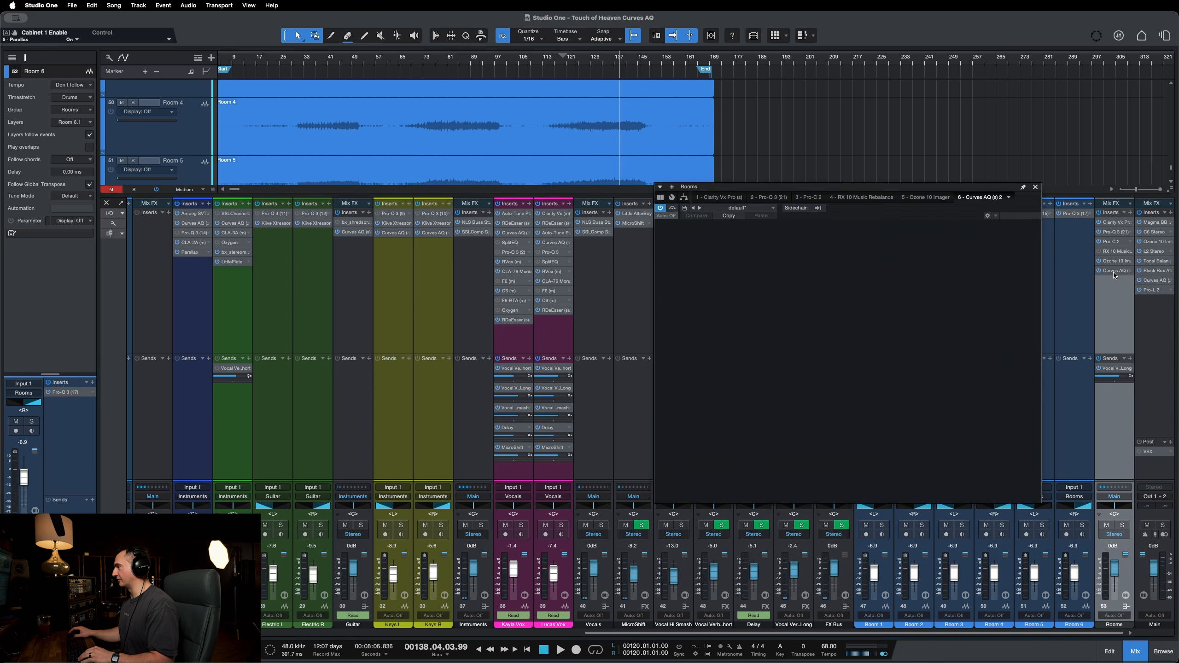
pyautogui.click(1034, 187)
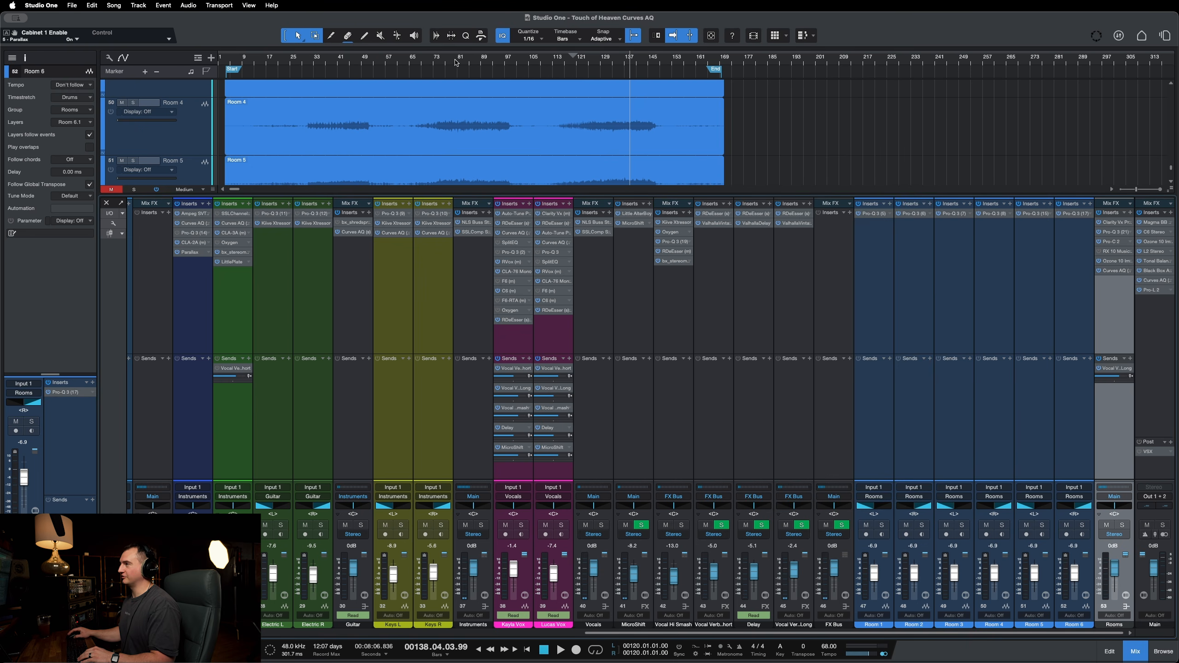
# Step: Play the Touch of Heaven Curves AQ mix from bar 86, stop it at bar 91, and save the song
pyautogui.moveTo(456, 63); pyautogui.dragTo(472, 63)
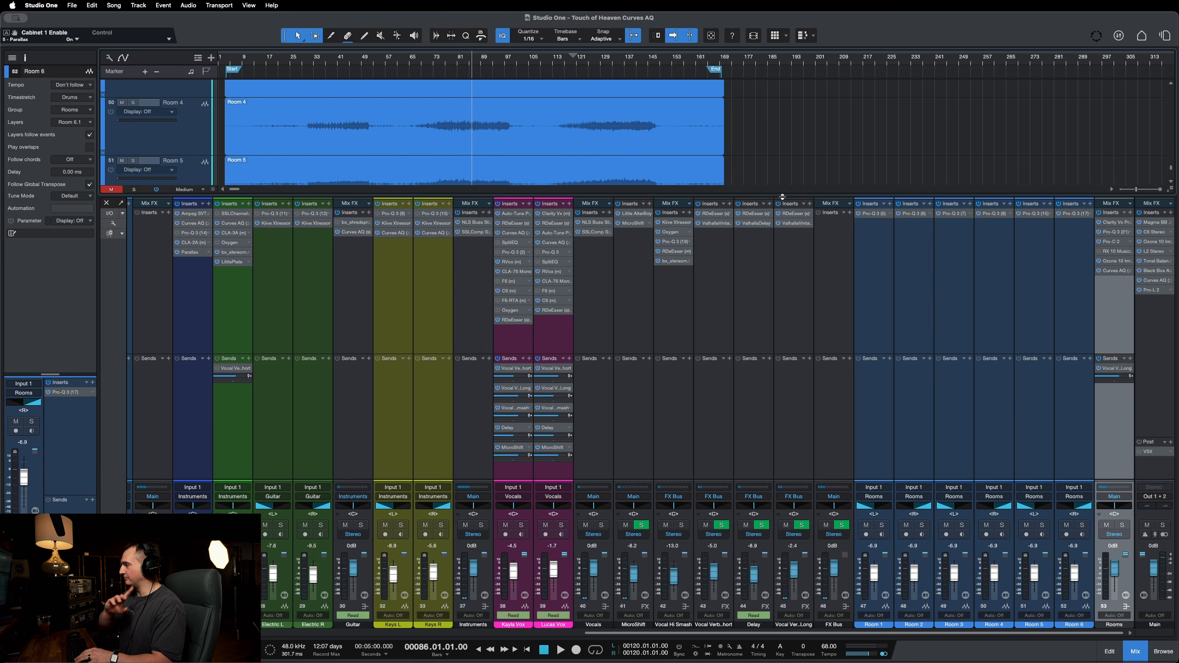
pyautogui.press('space')
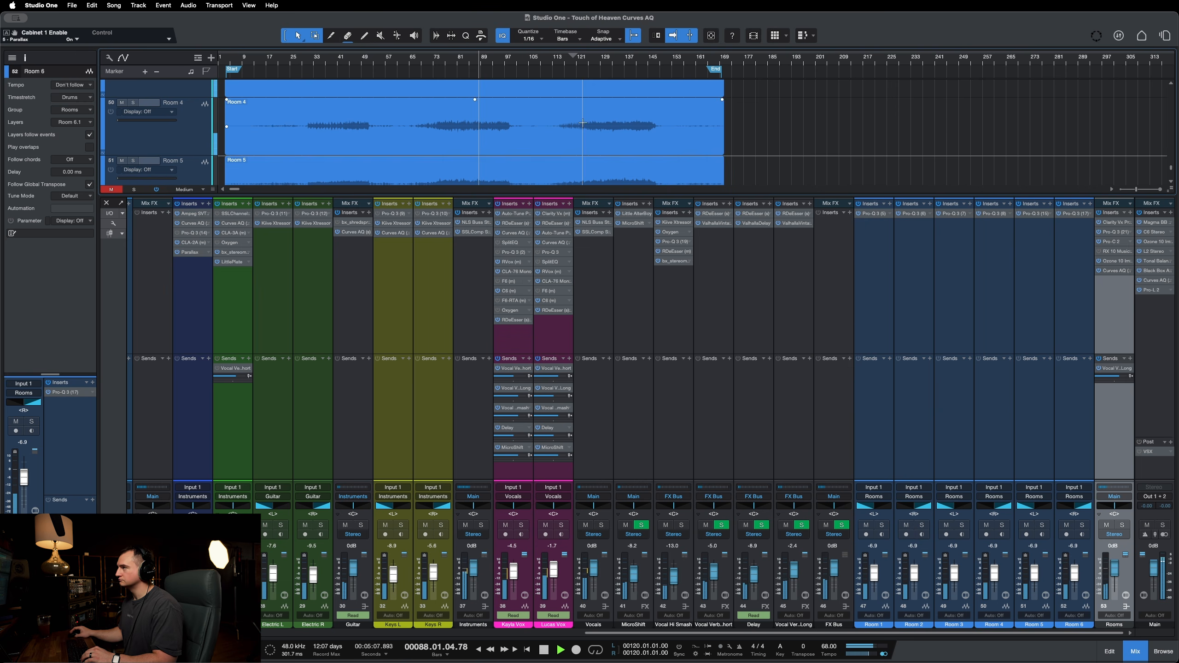
pyautogui.scroll(3, 514, 150)
pyautogui.hscroll(-2, 514, 150)
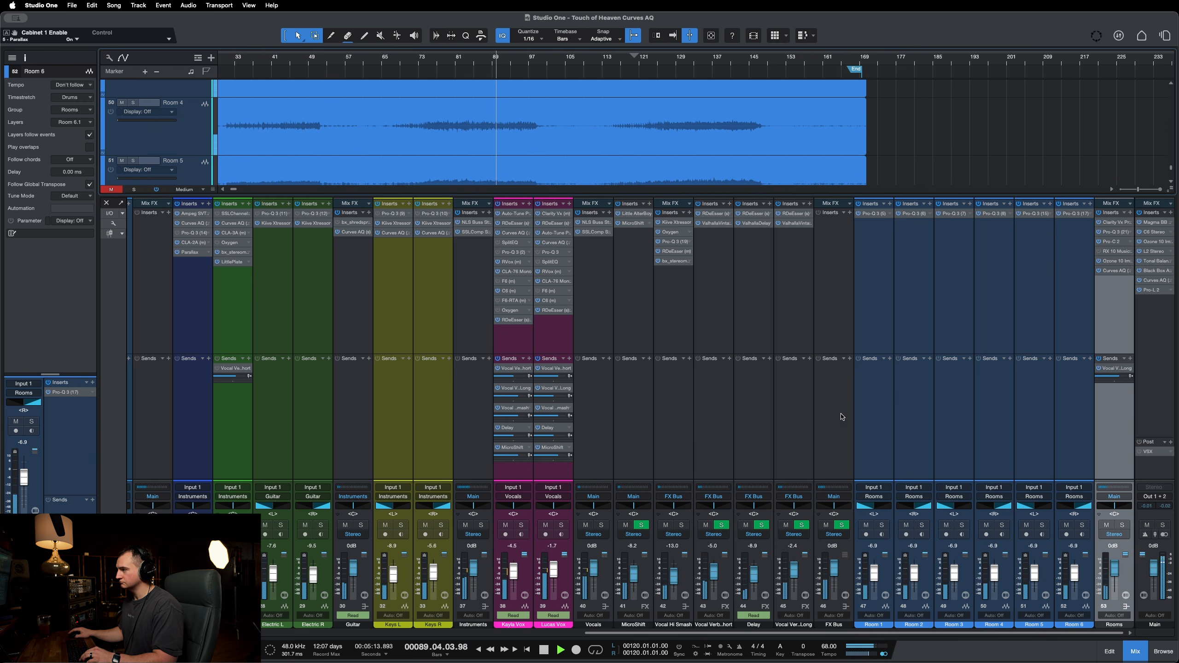
pyautogui.hscroll(-1, 720, 451)
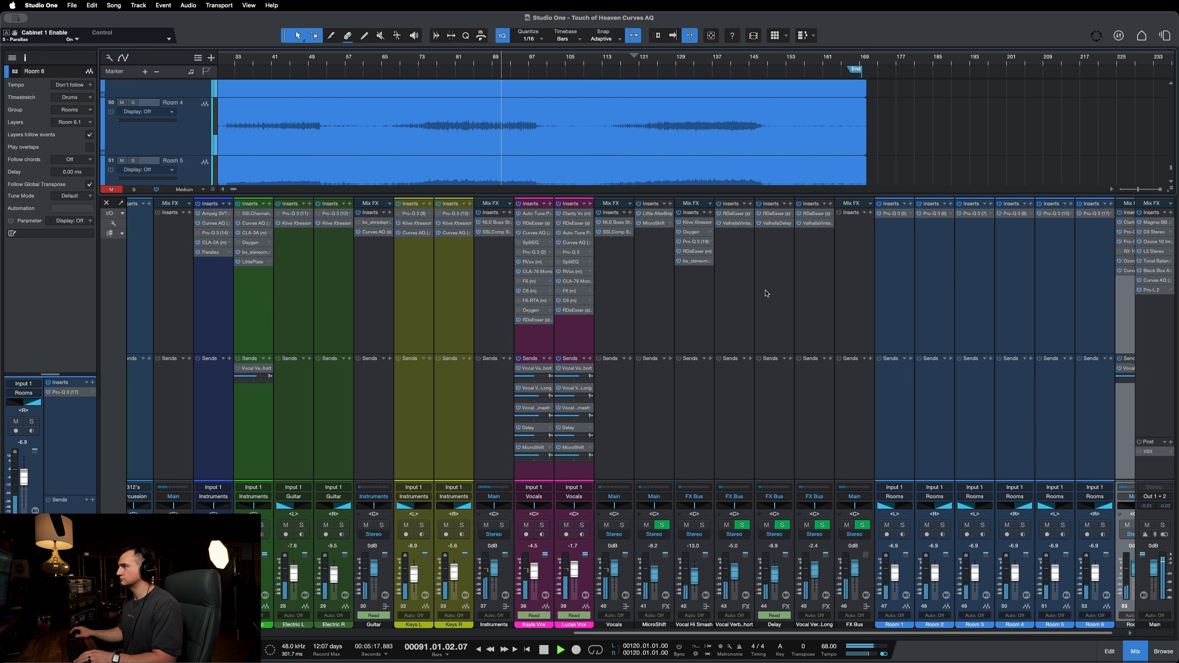
pyautogui.press('space')
pyautogui.press('super+s')
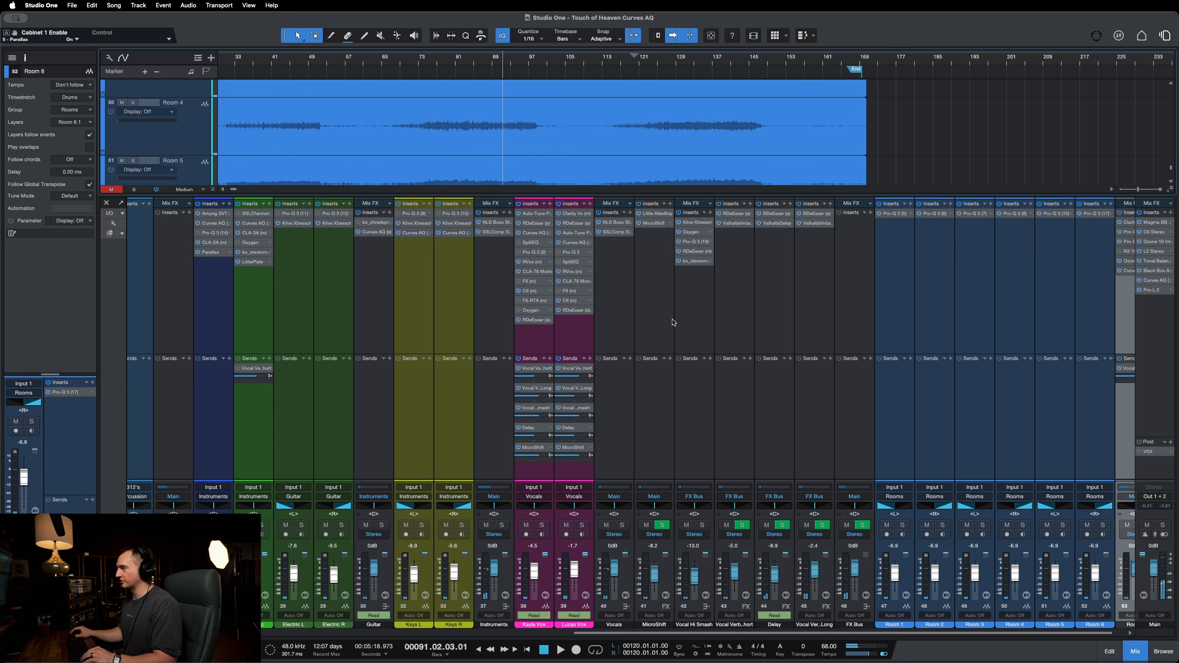
# Step: Switch to the original Touch of Heaven song and play its mix from bar 91 for comparison
pyautogui.hotkey('ctrl', 'Tab')
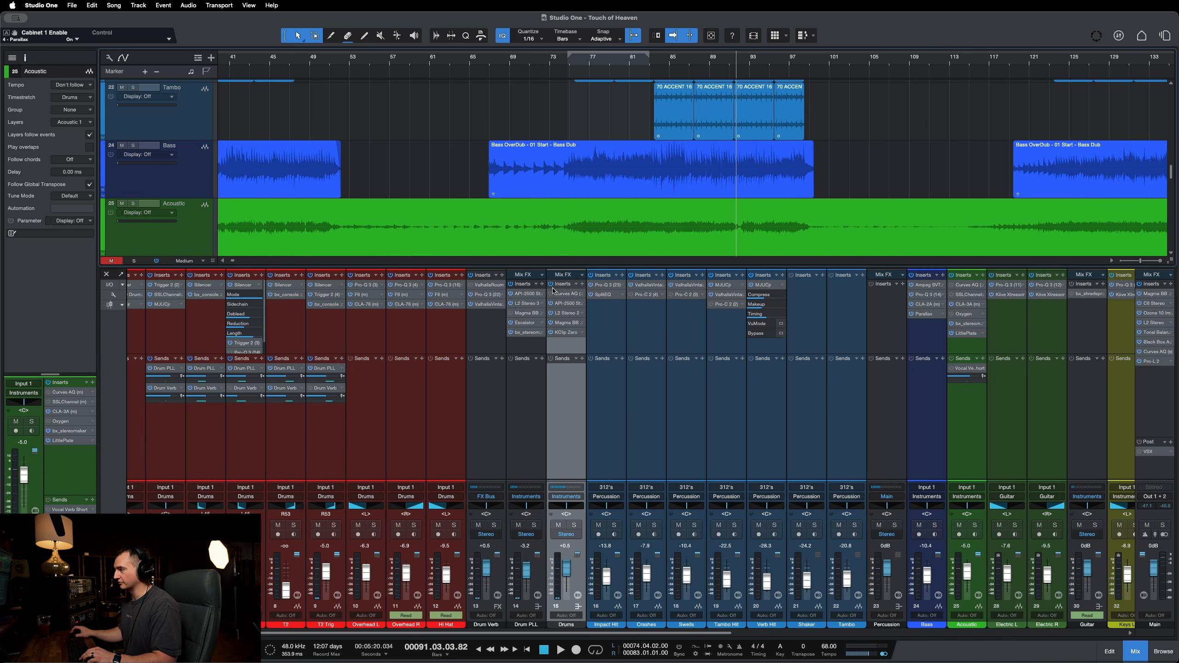
pyautogui.hscroll(5, 642, 413)
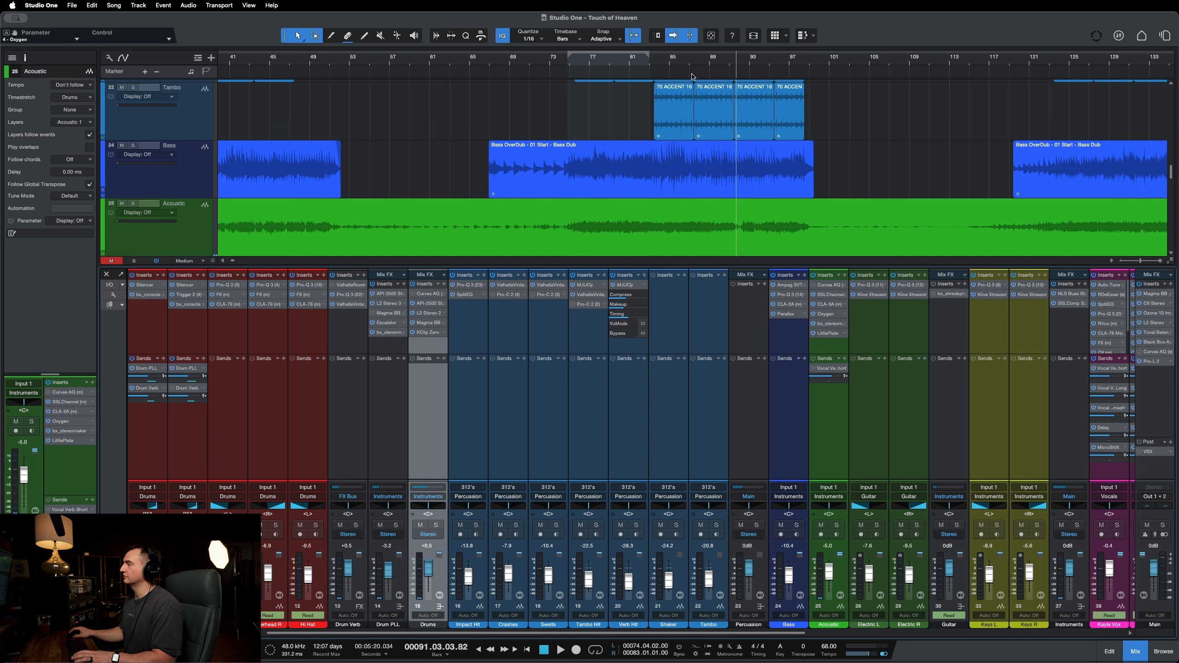
pyautogui.press('space')
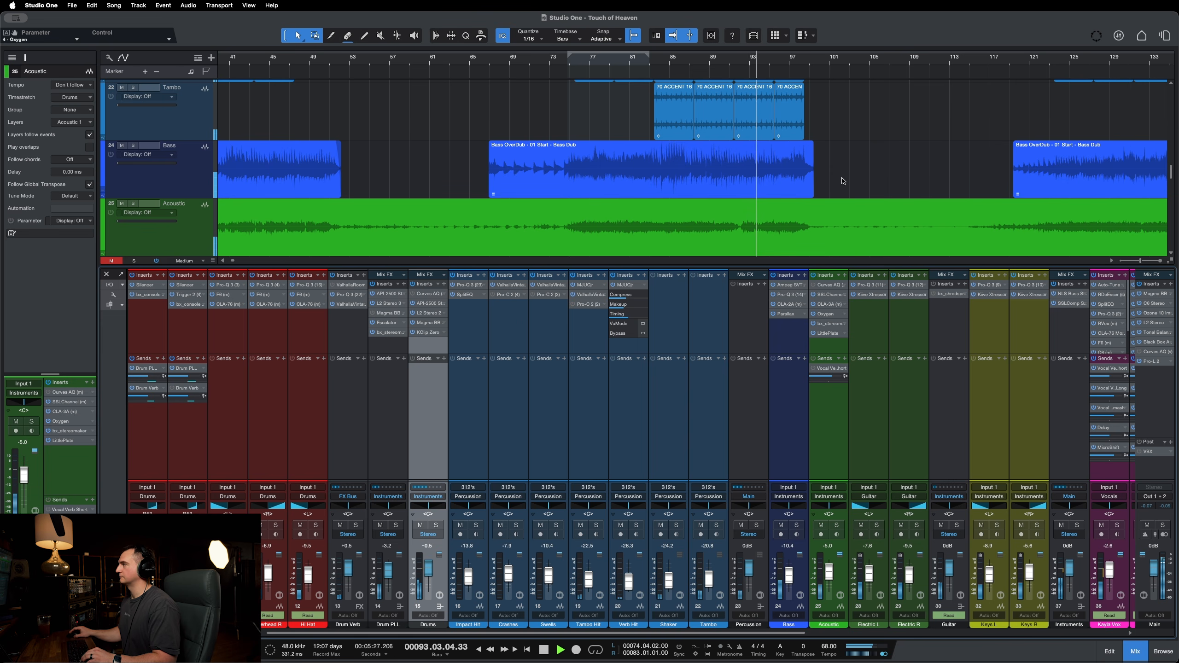
pyautogui.press('space')
# Step: Return to the Touch of Heaven Curves AQ song, move the loop locators to bar 81, and play the mix
pyautogui.press('space')
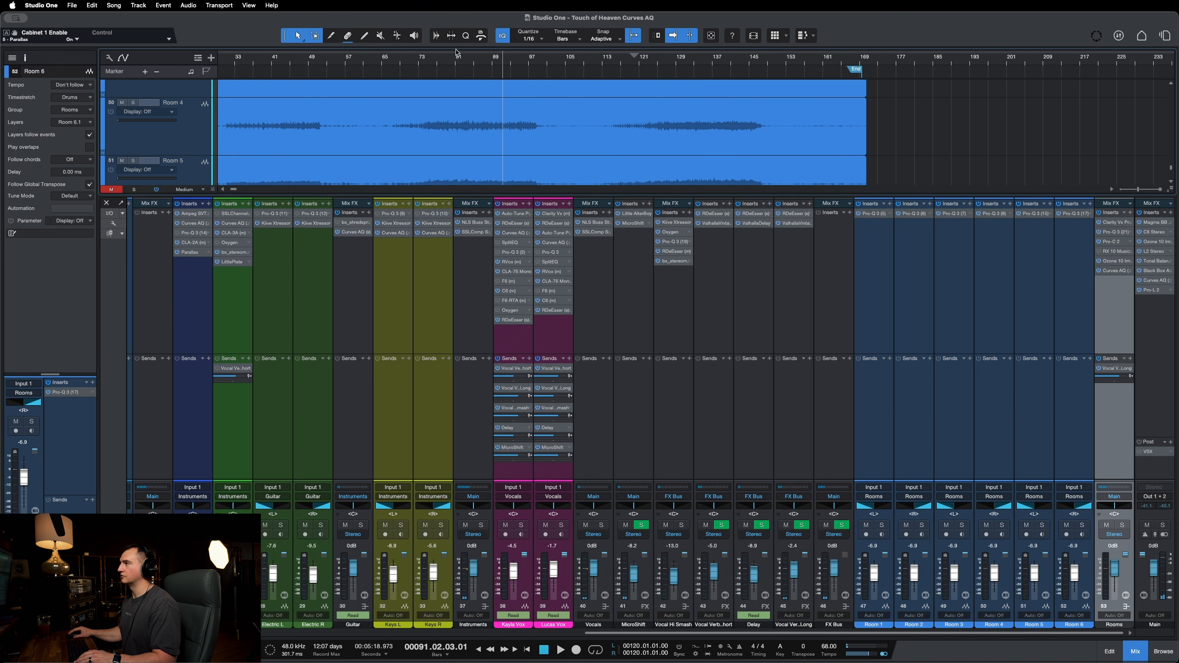
pyautogui.hscroll(1, 456, 51)
pyautogui.hscroll(-1, 456, 52)
pyautogui.doubleClick(456, 52)
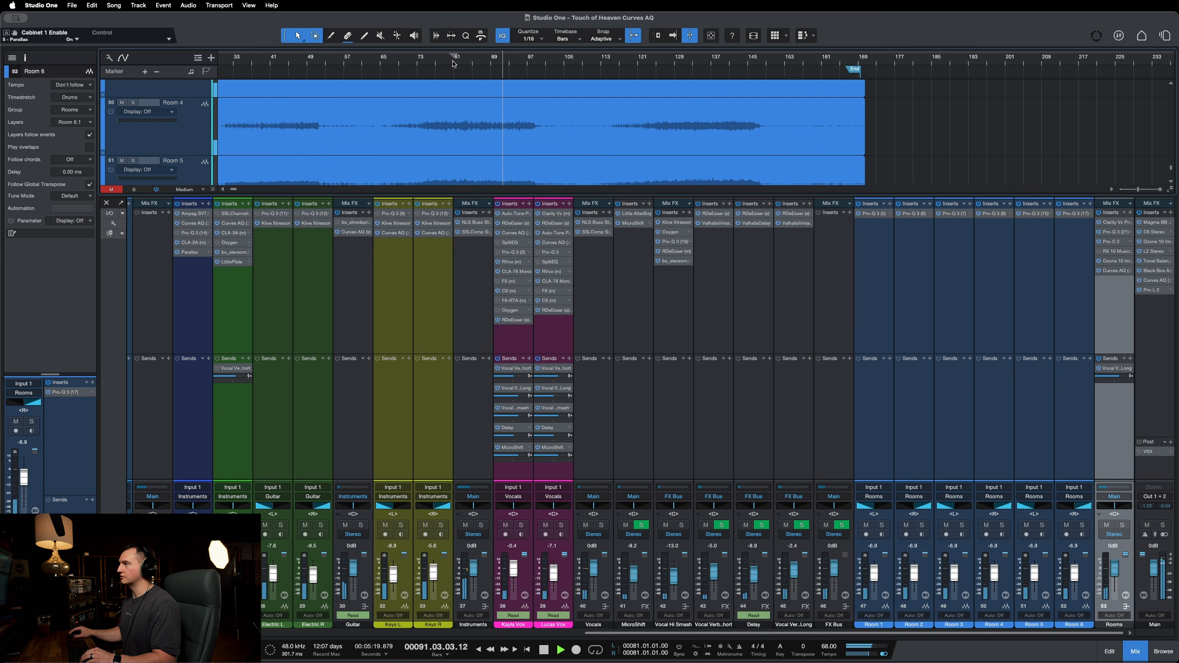